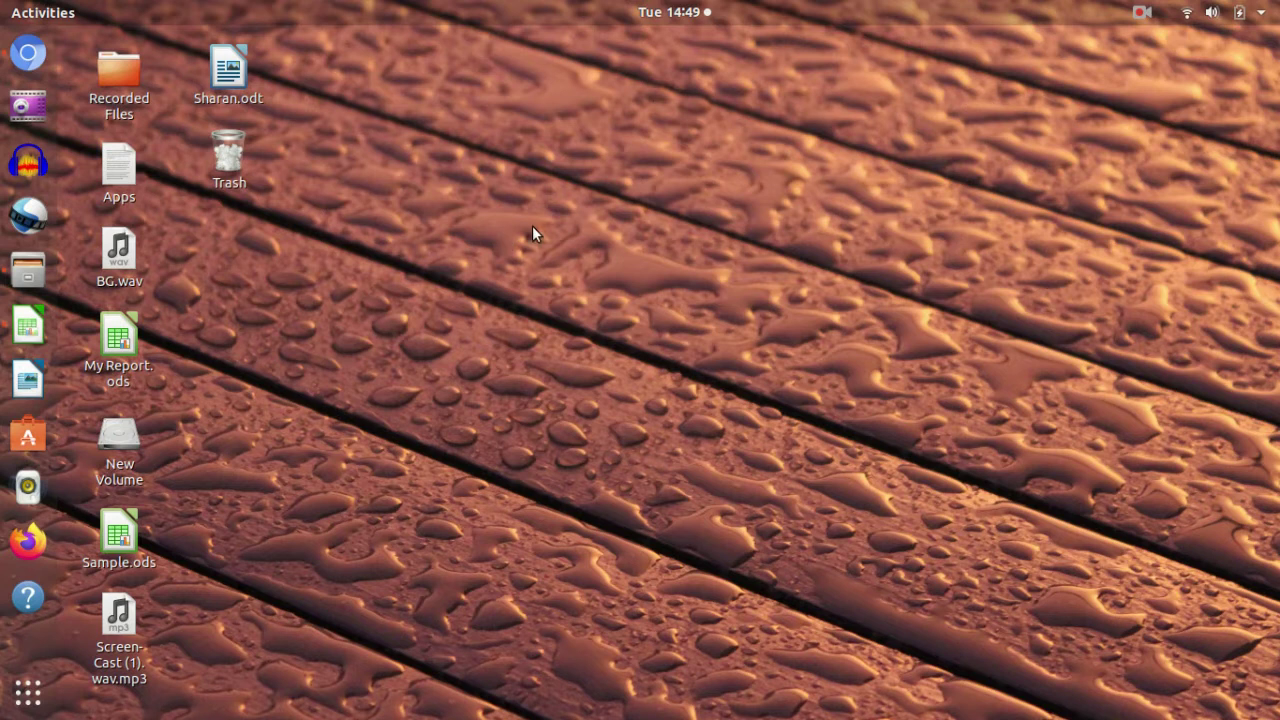
# Step: Launch LibreOffice Calc from the dock to open Sample.ods on Sample-Sheet2
pyautogui.click(27, 331)
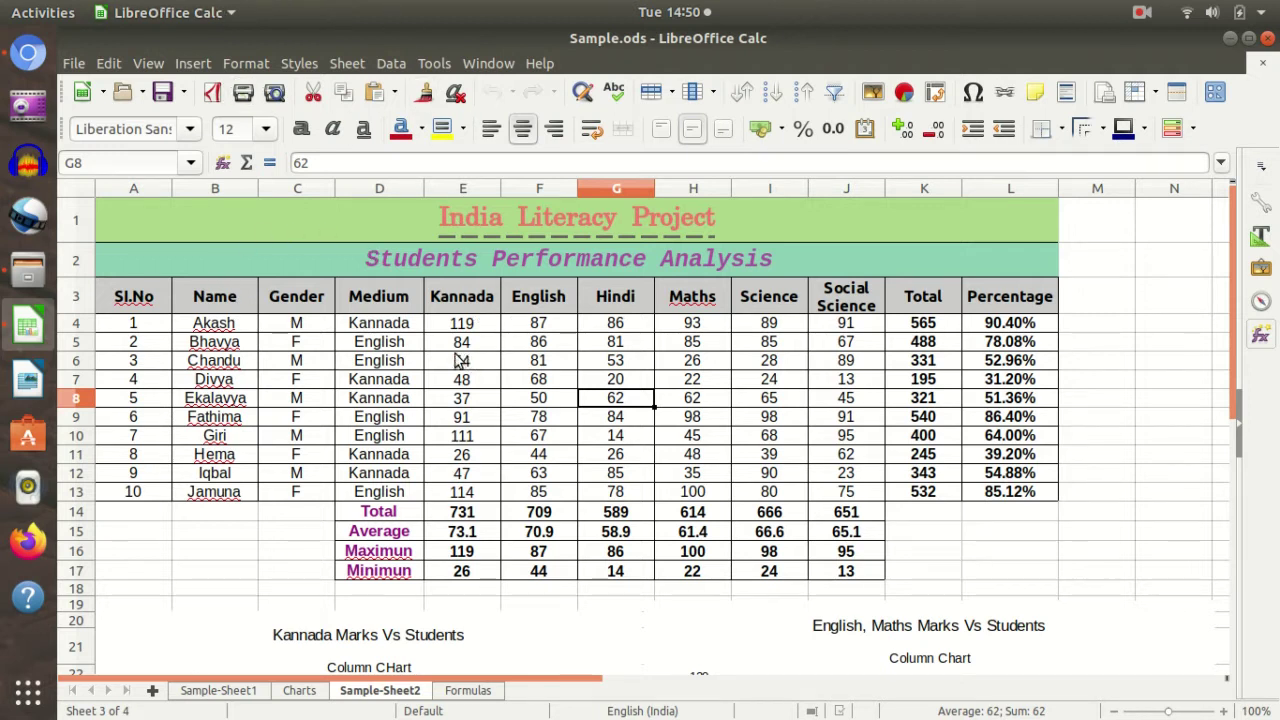
# Step: Select cell E6 and look through the Window and Help menus without choosing anything
pyautogui.click(499, 365)
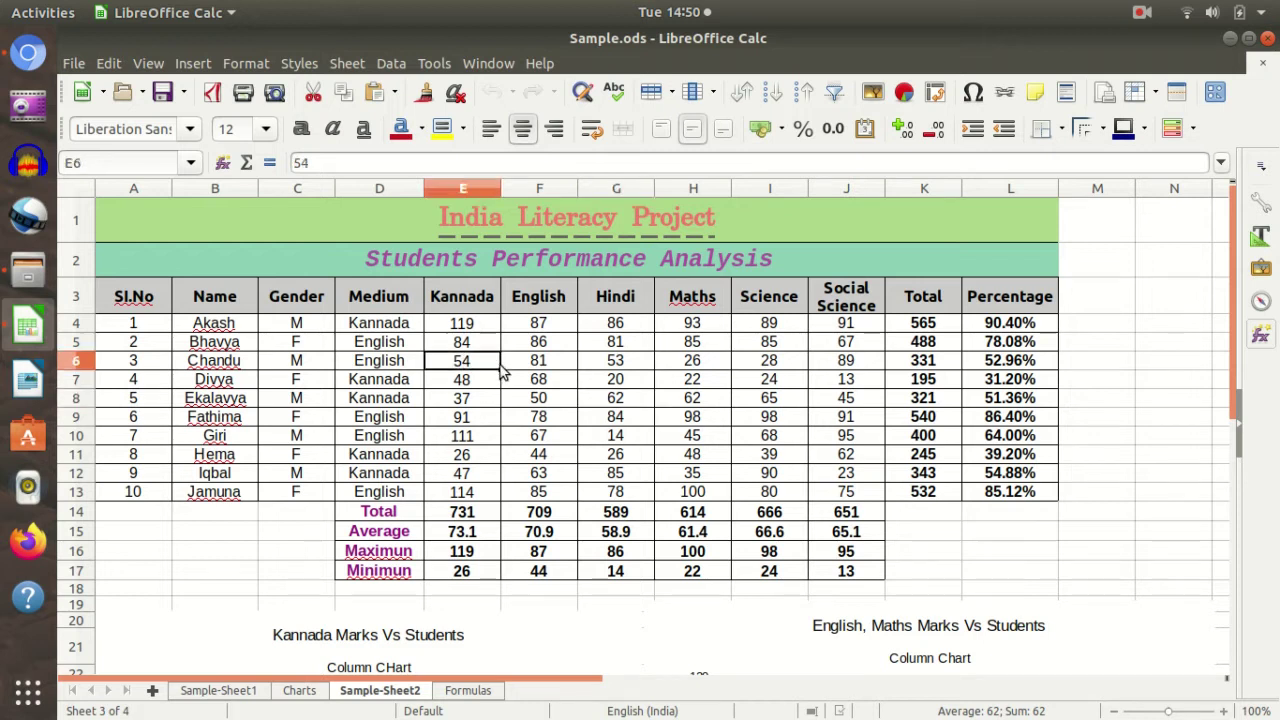
pyautogui.click(530, 63)
pyautogui.press('Left')
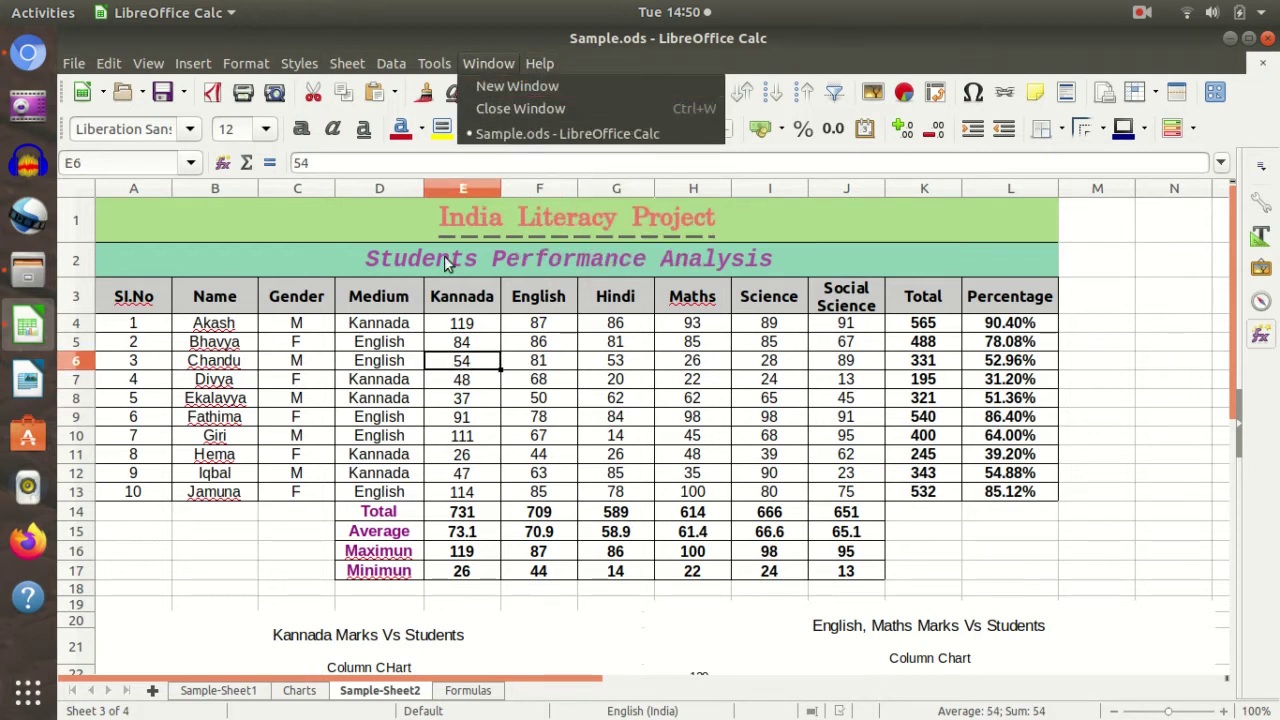
pyautogui.click(445, 398)
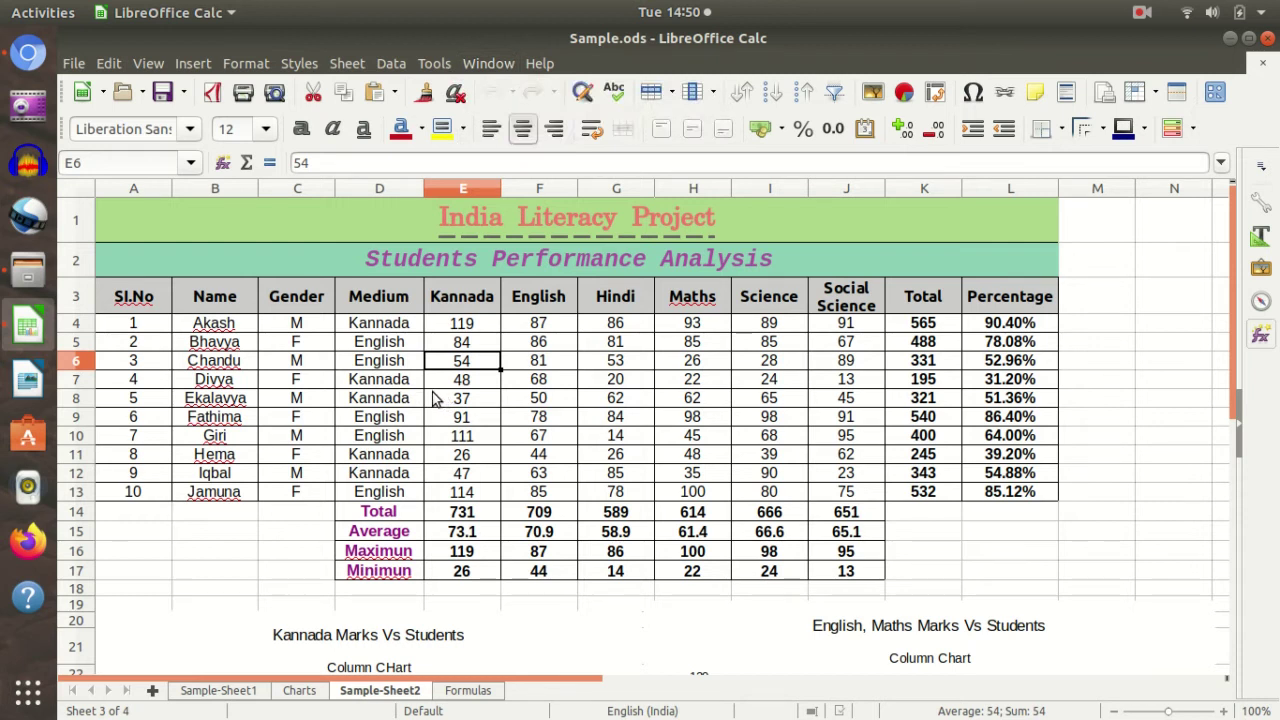
pyautogui.click(541, 65)
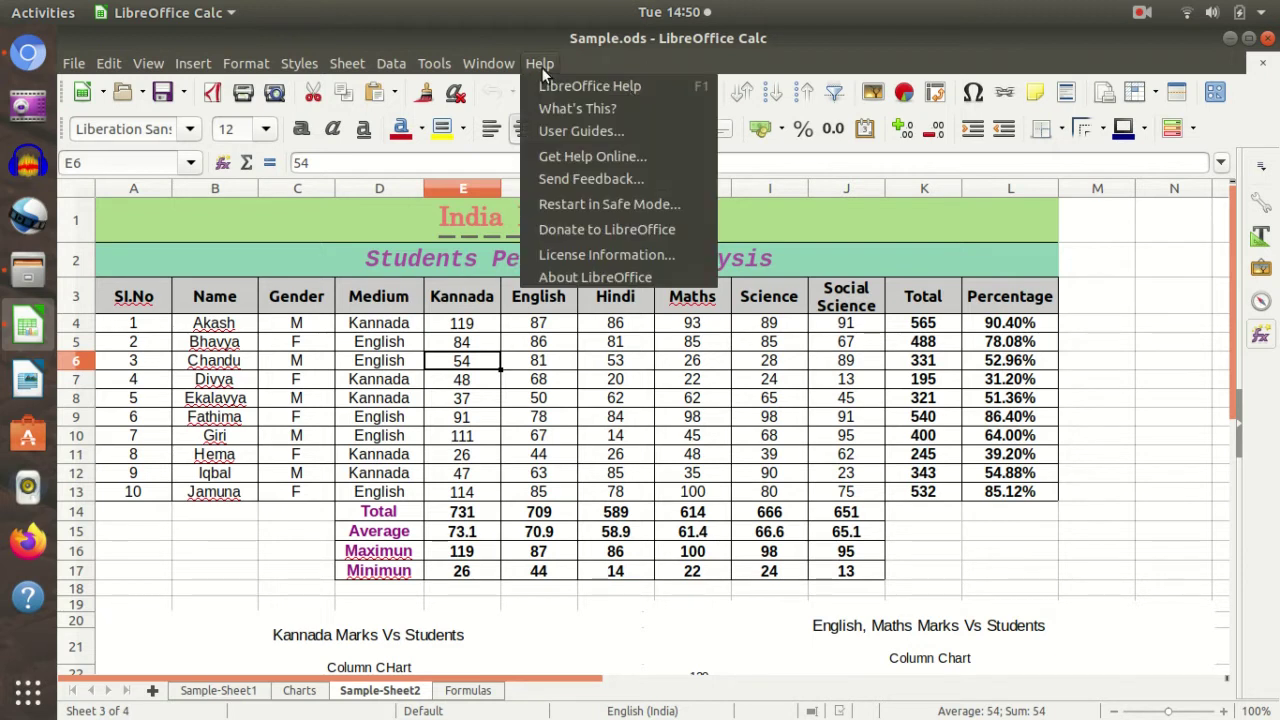
pyautogui.click(430, 402)
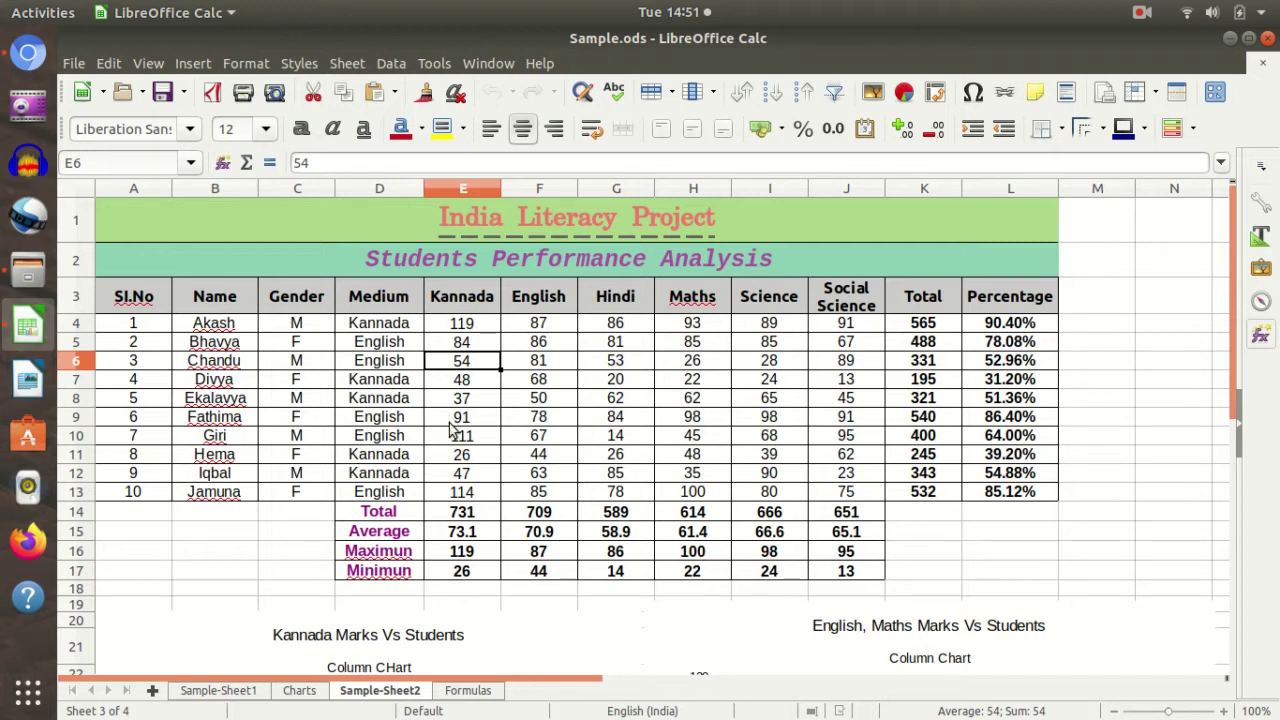
# Step: Select cells F9, E7, D7, F6 and G8, glancing at the Help menu once more
pyautogui.click(526, 418)
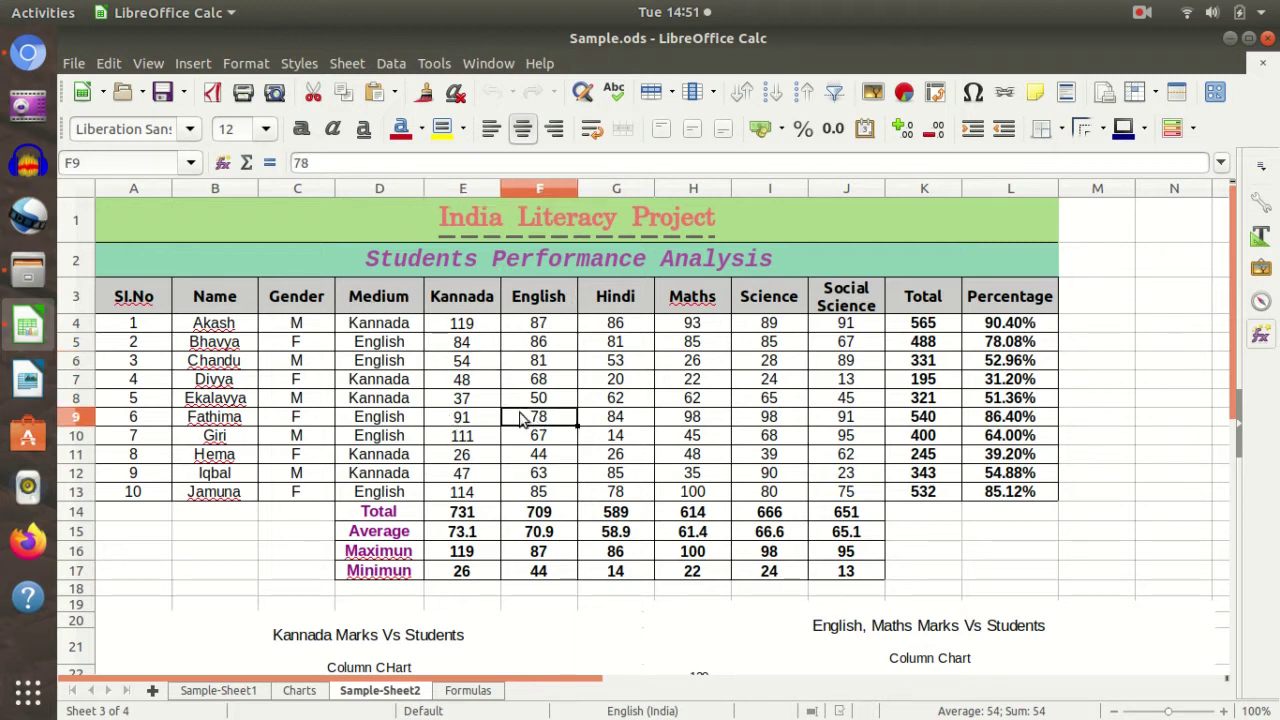
pyautogui.click(537, 62)
pyautogui.click(460, 434)
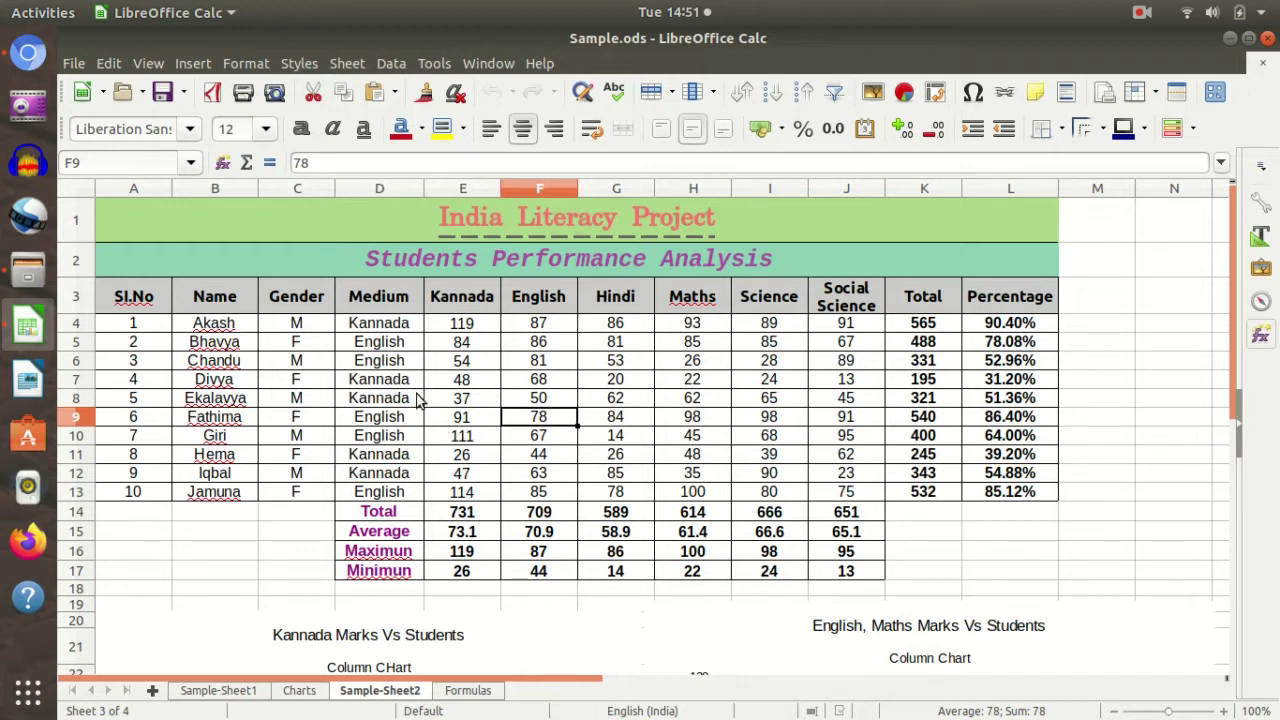
pyautogui.click(435, 382)
pyautogui.click(381, 420)
pyautogui.click(379, 388)
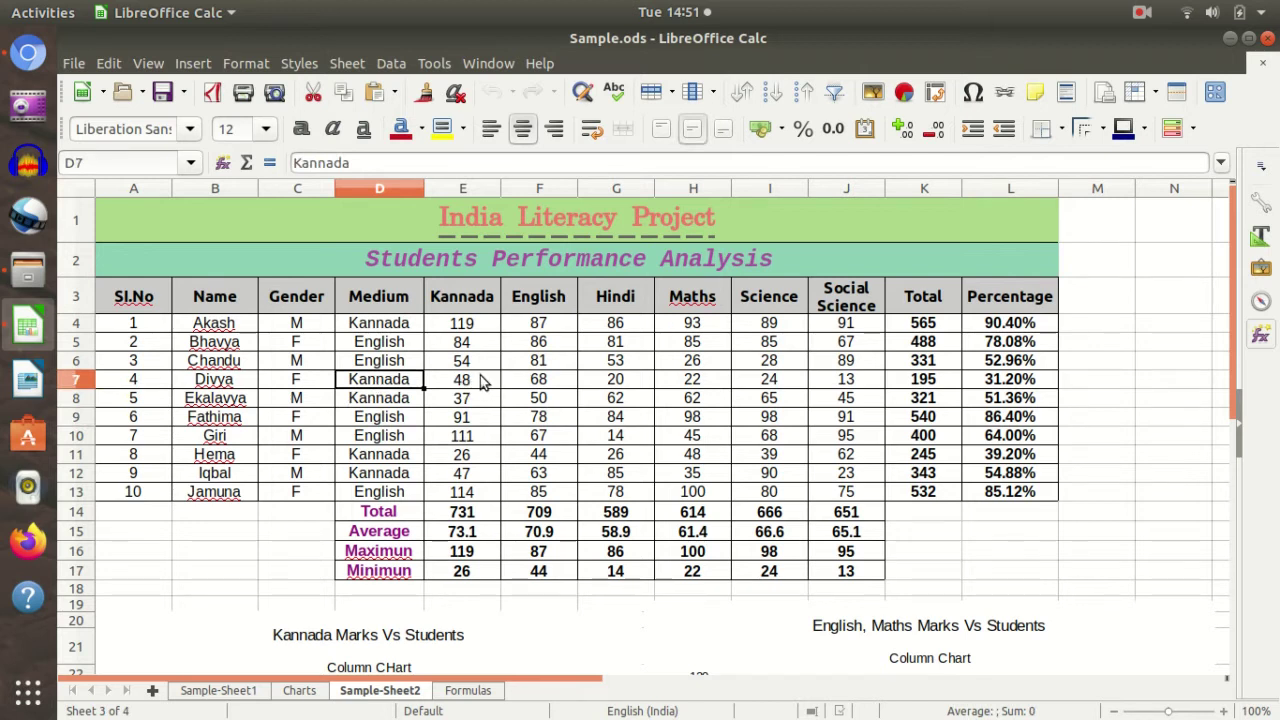
pyautogui.click(519, 362)
pyautogui.click(607, 396)
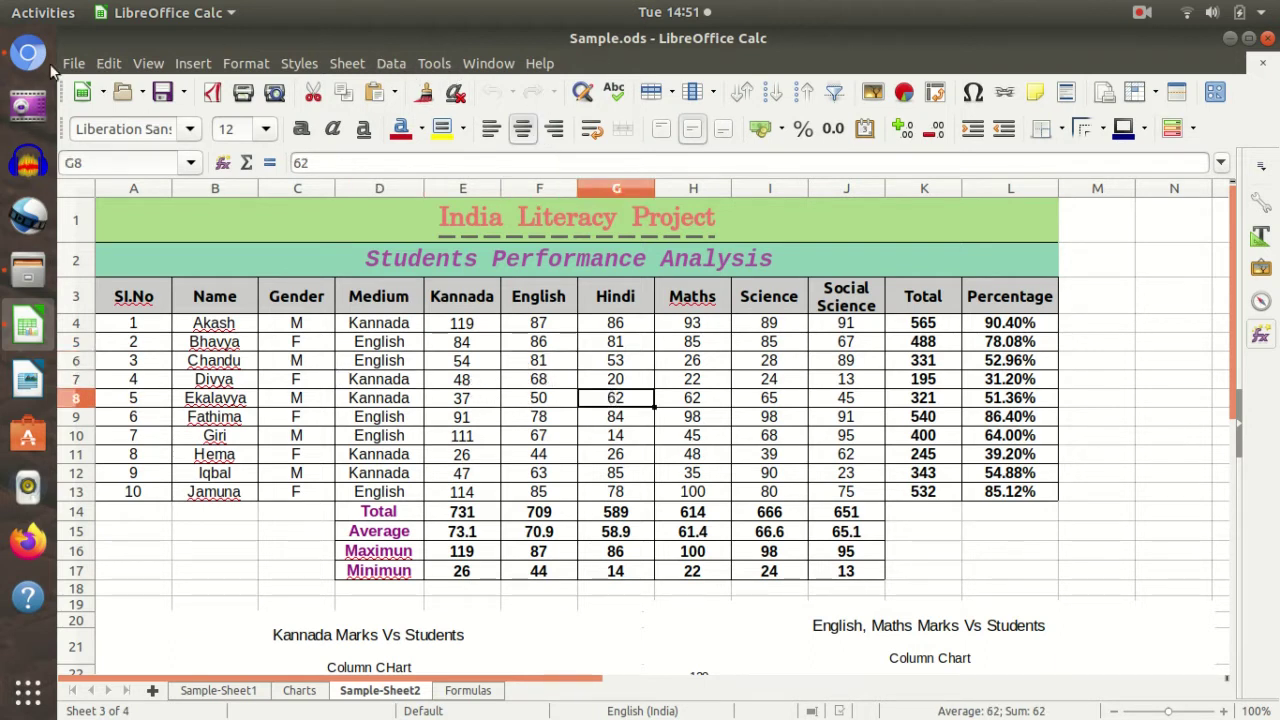
# Step: Browse the Insert and Data menus, then bring up the Help menu
pyautogui.click(105, 63)
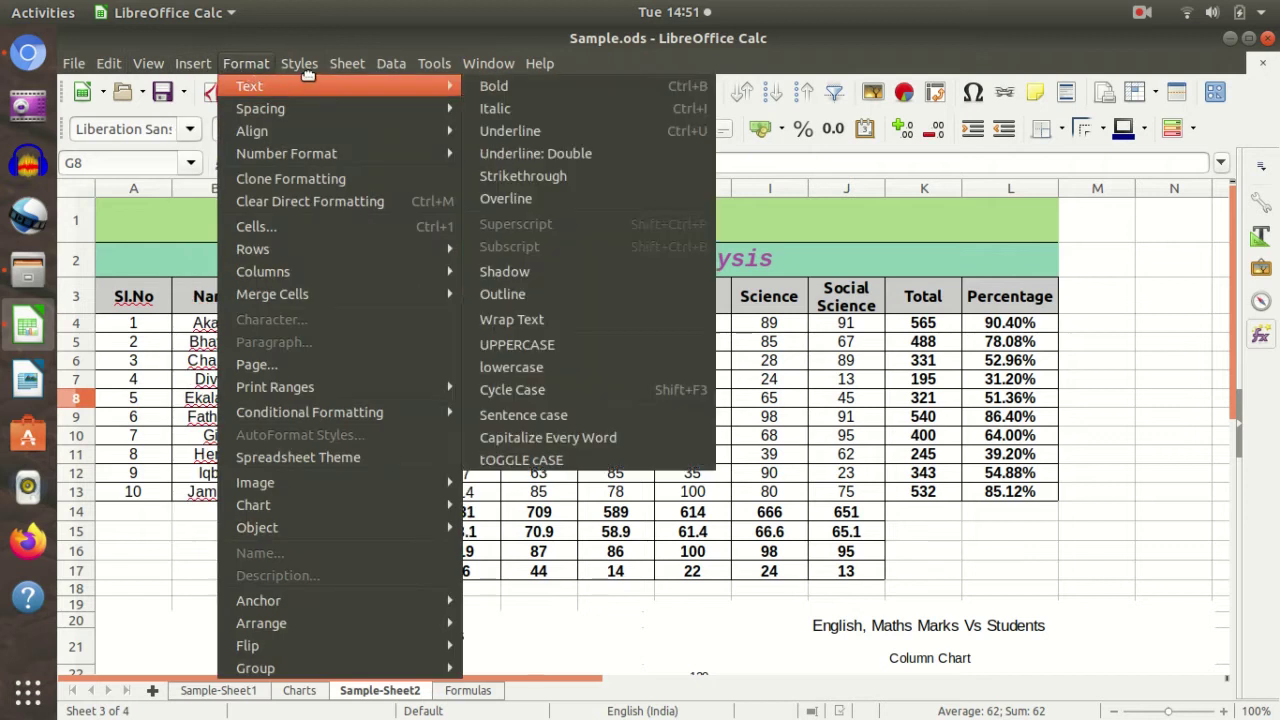
pyautogui.click(345, 66)
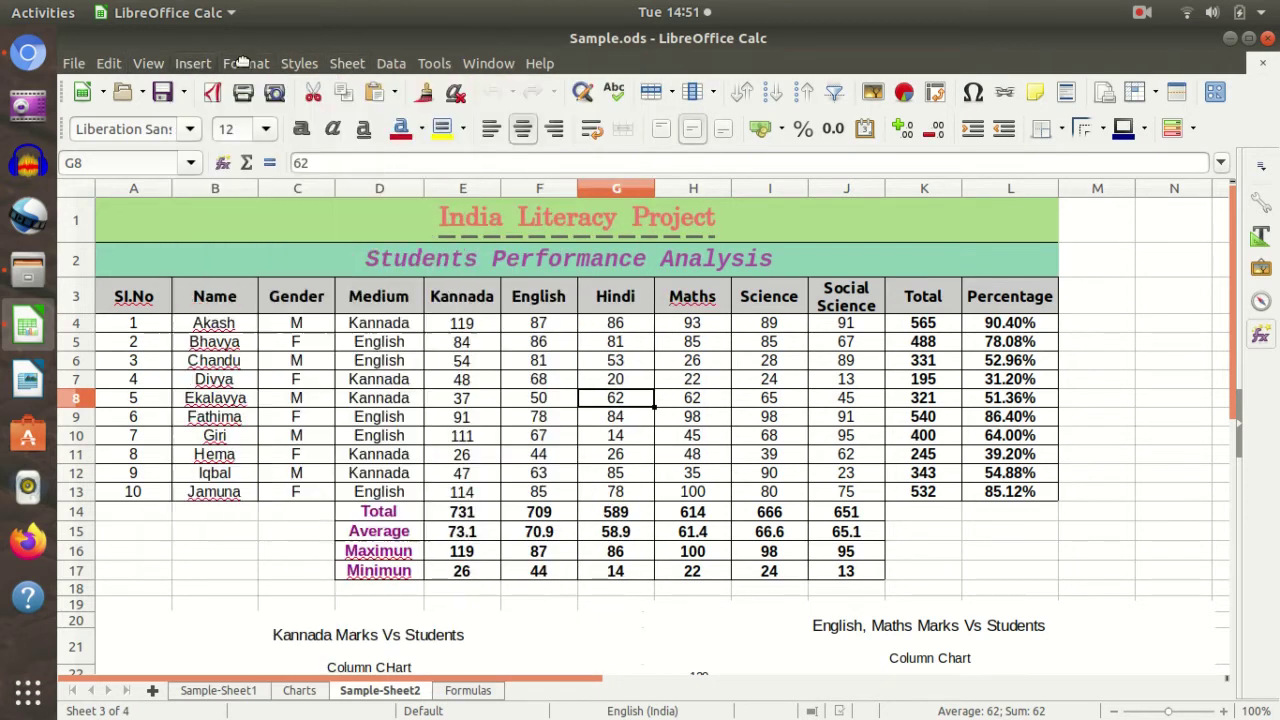
pyautogui.click(299, 63)
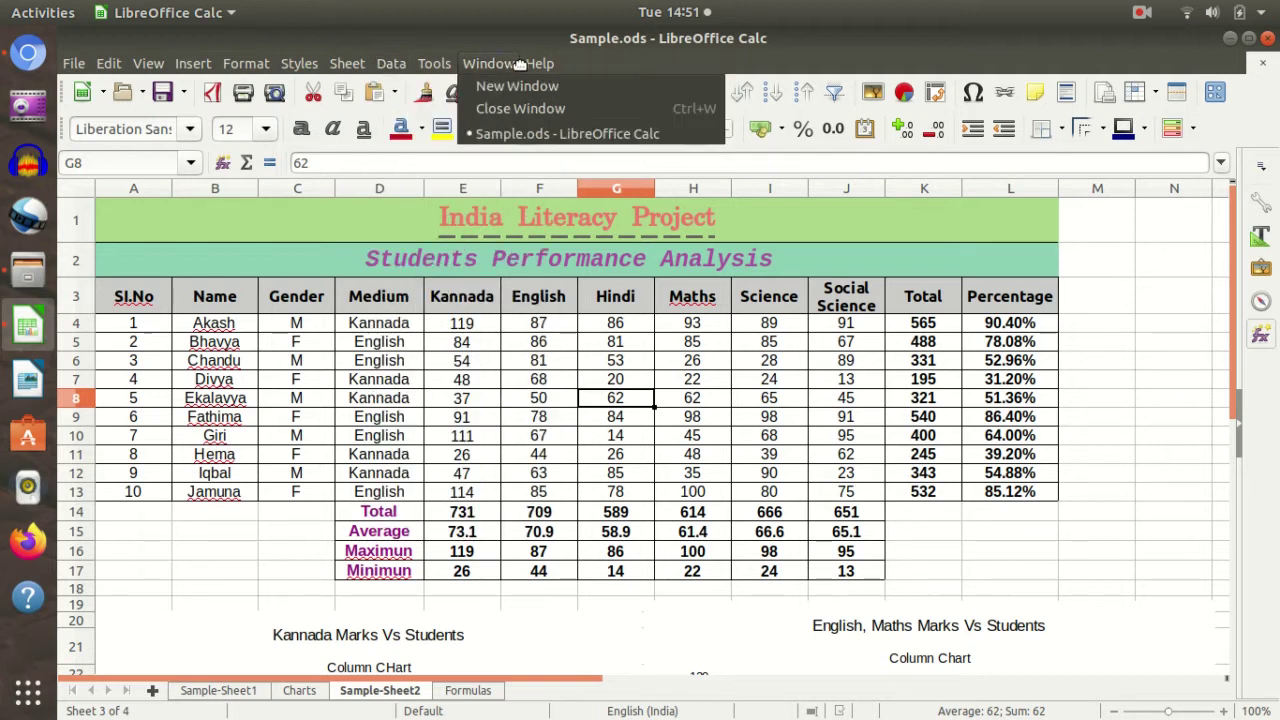
pyautogui.moveTo(540, 63)
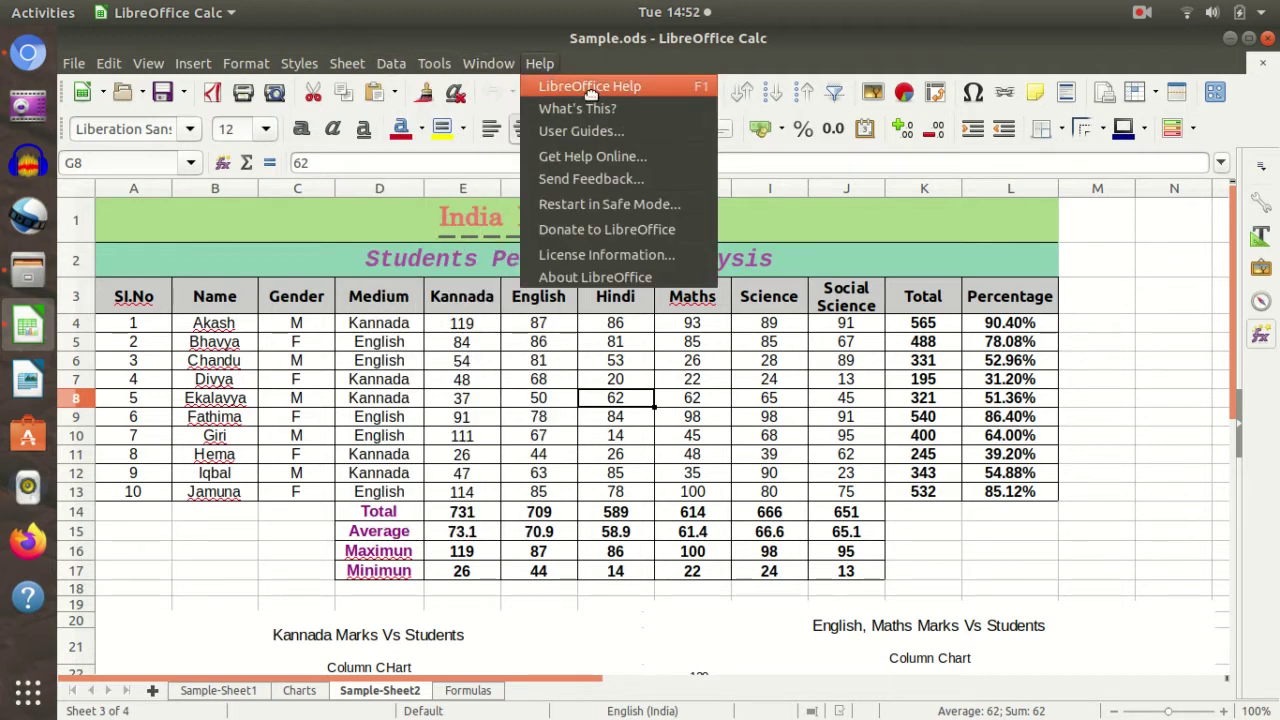
# Step: Open LibreOffice Help and switch its module to LibreOffice Calc
pyautogui.click(591, 88)
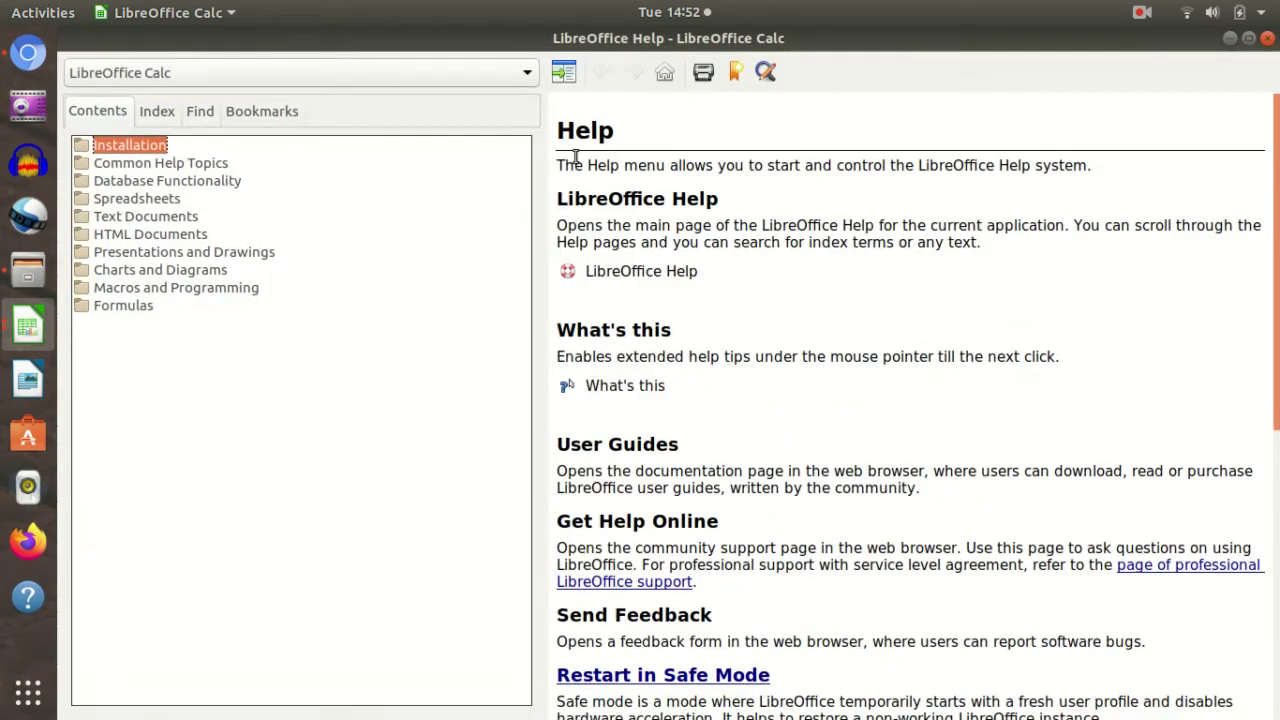
pyautogui.click(299, 78)
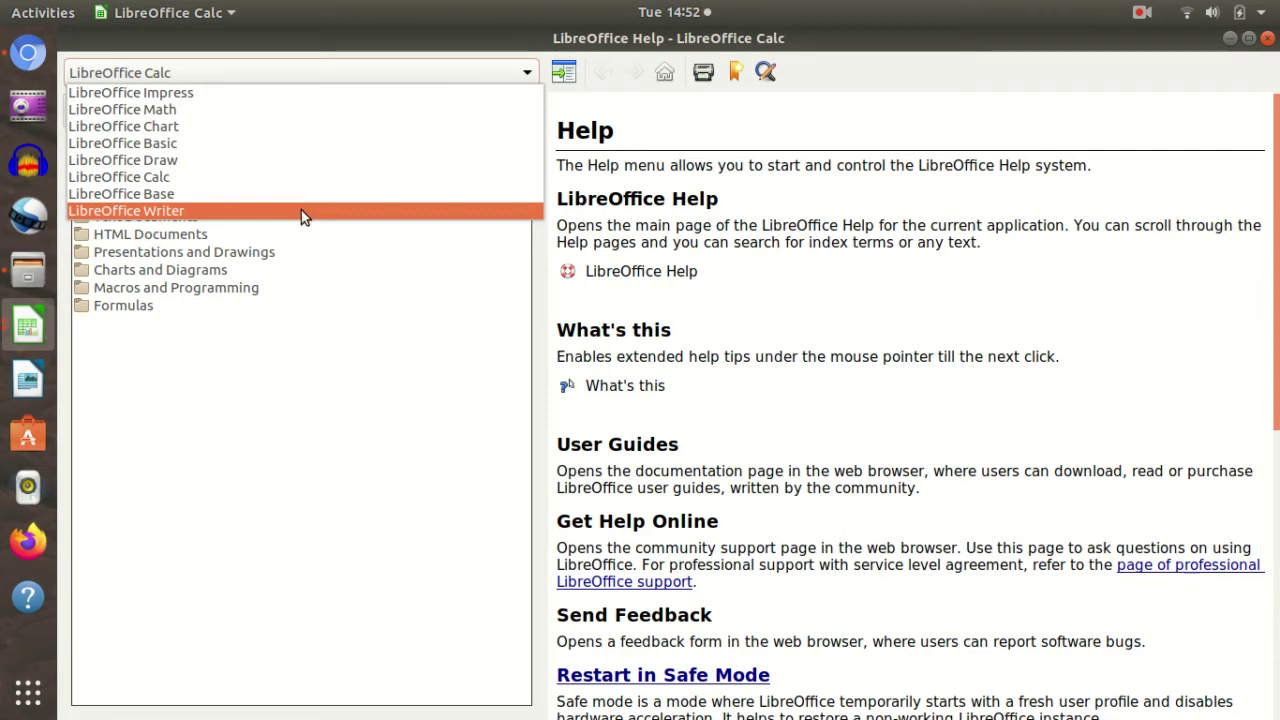
pyautogui.click(286, 177)
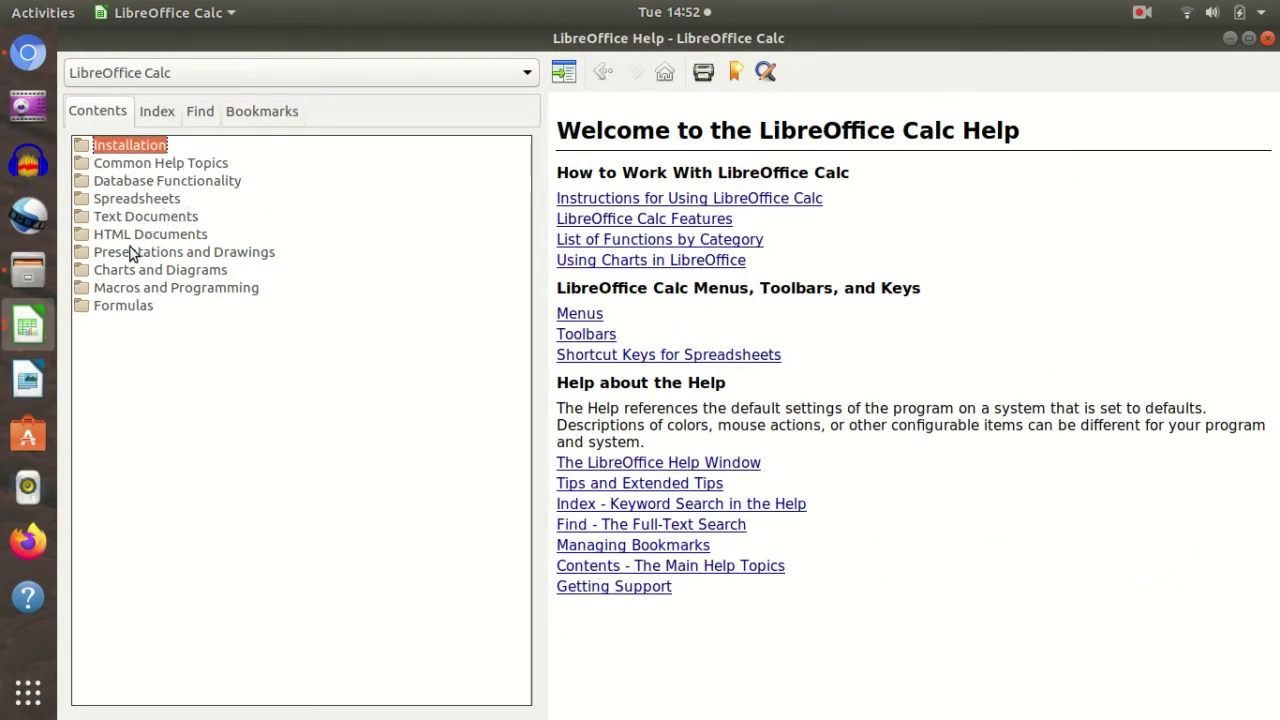
# Step: Expand and then collapse the Spreadsheets folder in the Contents list
pyautogui.click(124, 203)
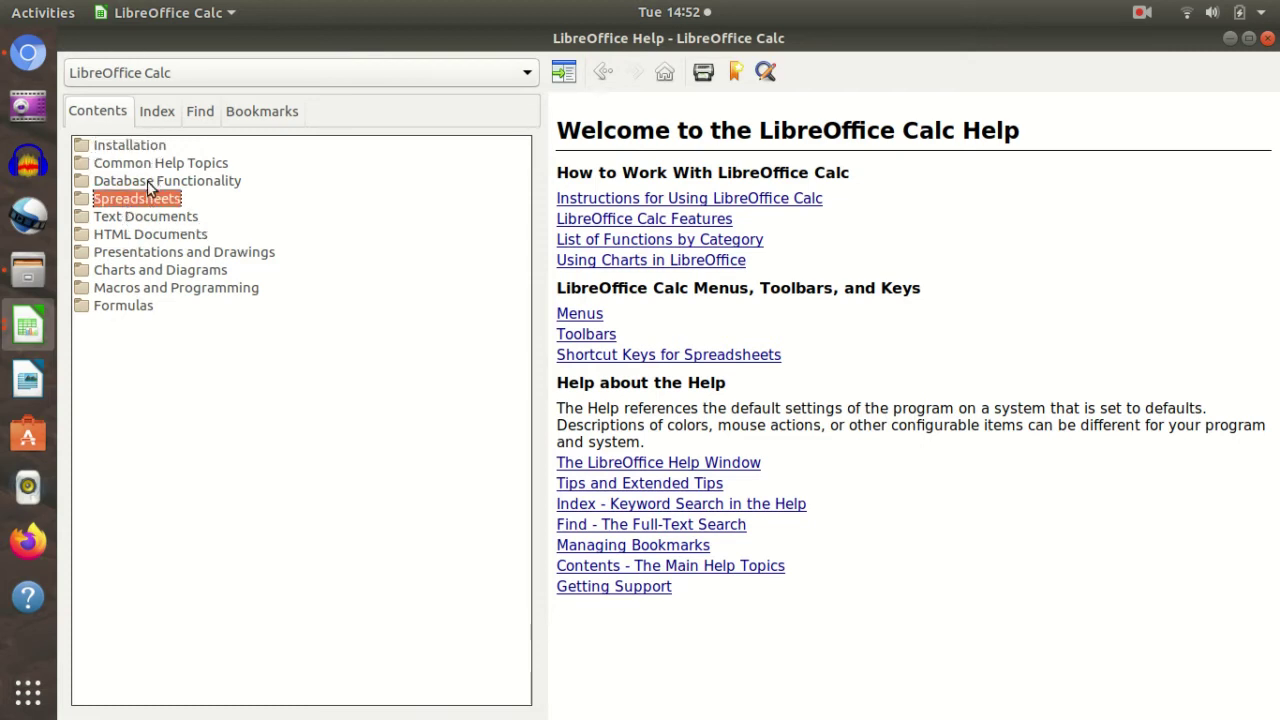
pyautogui.doubleClick(144, 201)
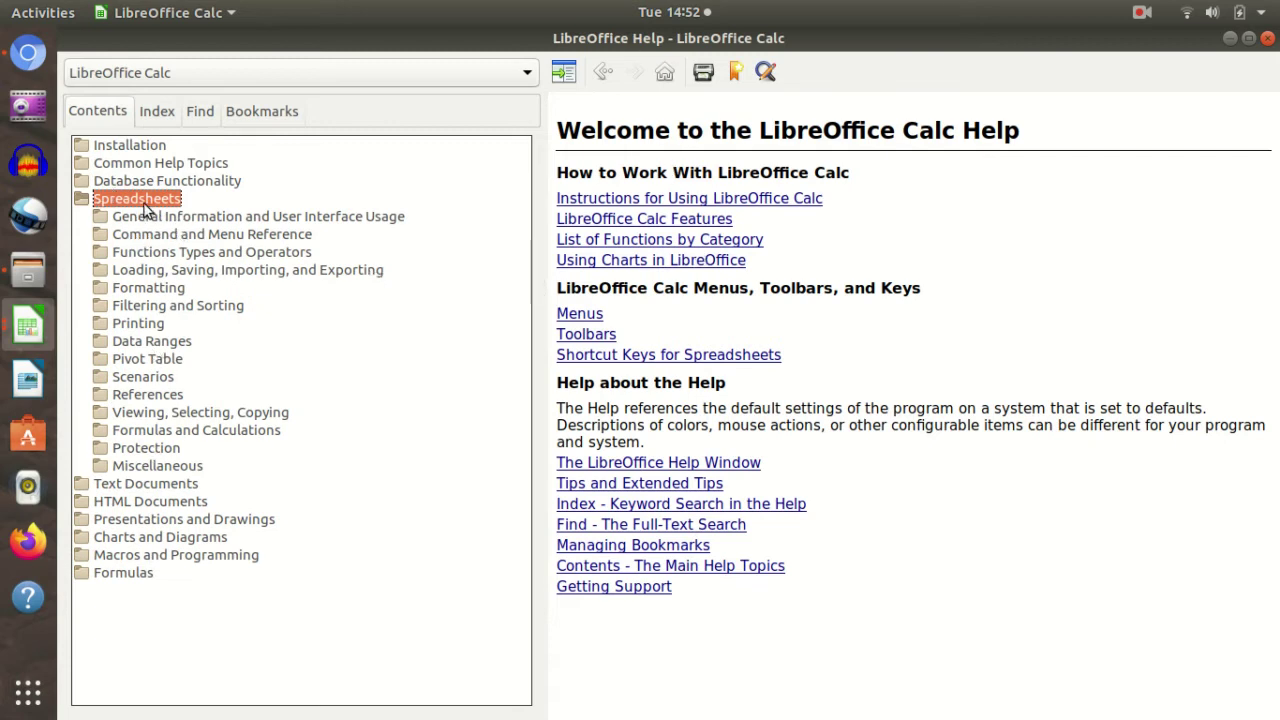
pyautogui.doubleClick(123, 199)
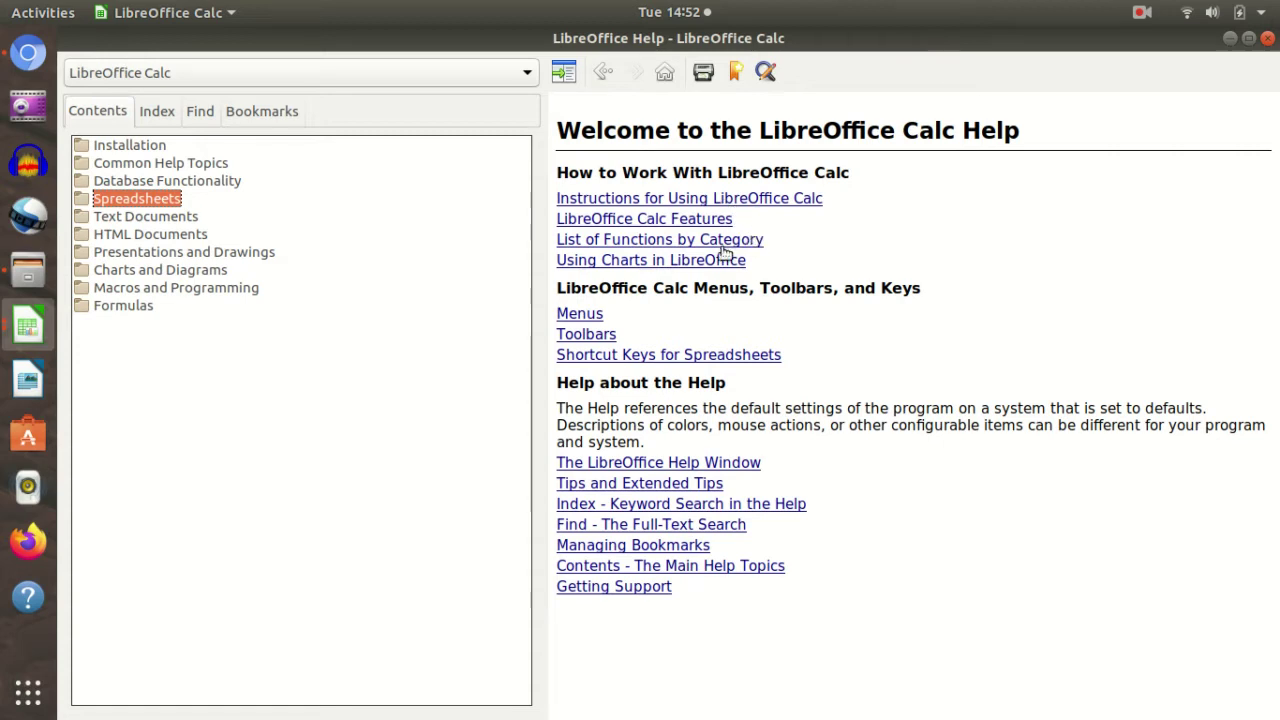
# Step: Read the Menus and Sheet help pages, then go back to the Calc welcome page
pyautogui.click(596, 316)
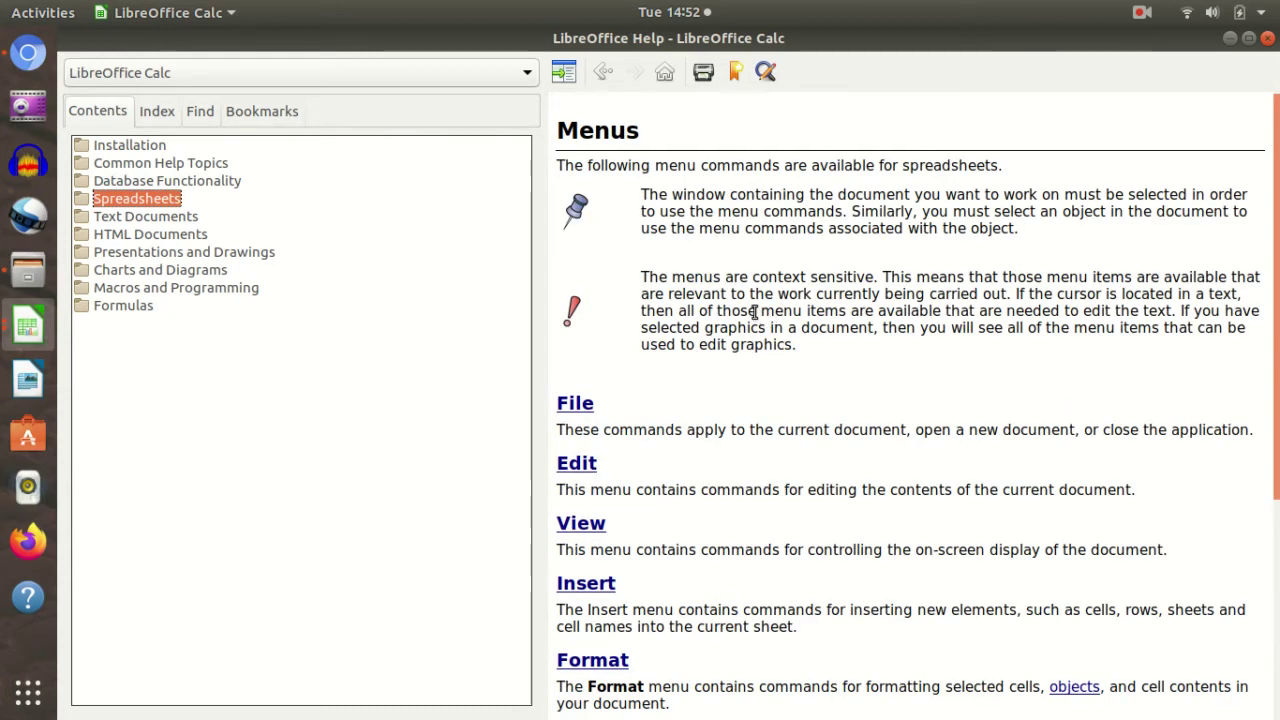
pyautogui.scroll(-3, 760, 311)
pyautogui.scroll(-3, 770, 310)
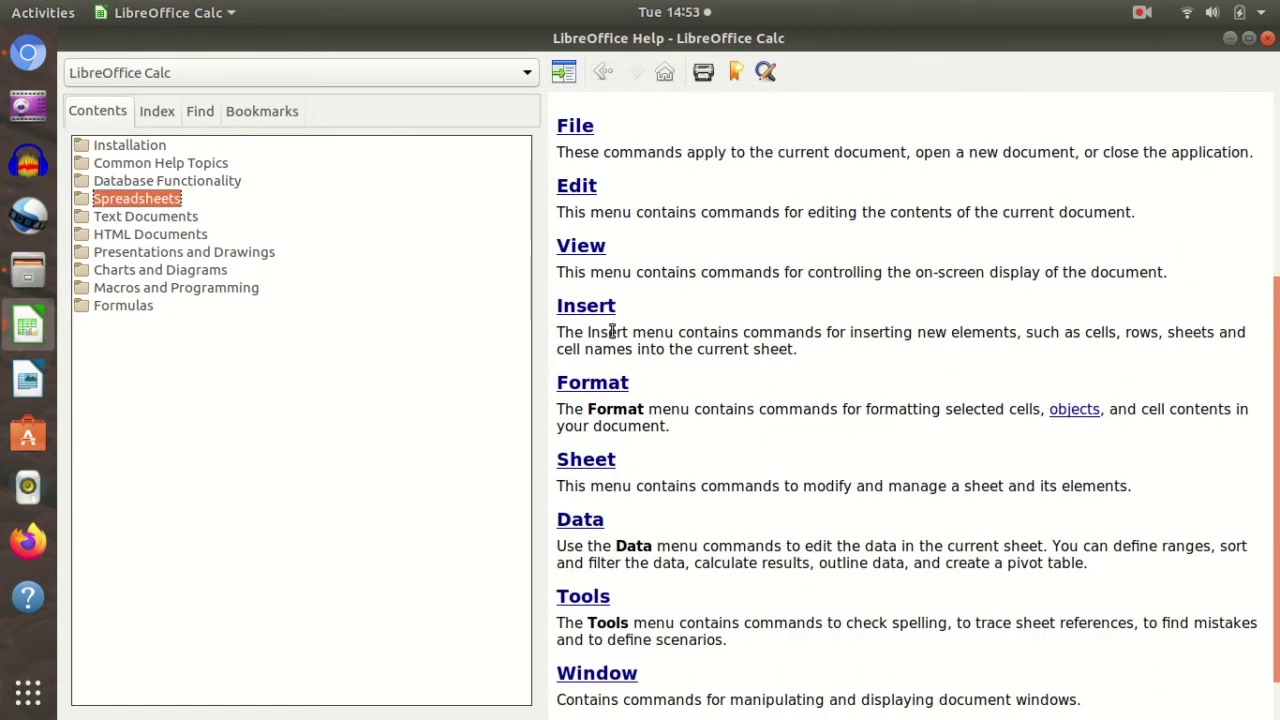
pyautogui.click(600, 460)
pyautogui.scroll(-4, 678, 375)
pyautogui.scroll(-2, 611, 322)
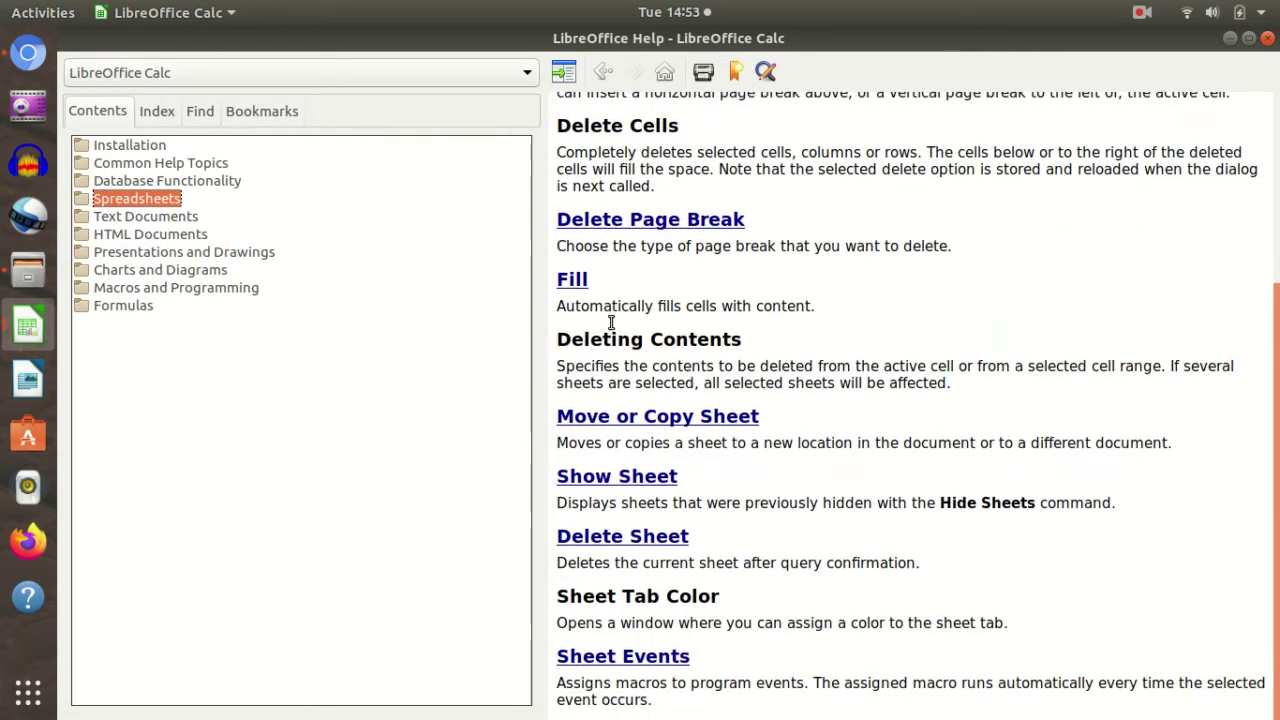
pyautogui.click(603, 72)
pyautogui.scroll(-5, 763, 489)
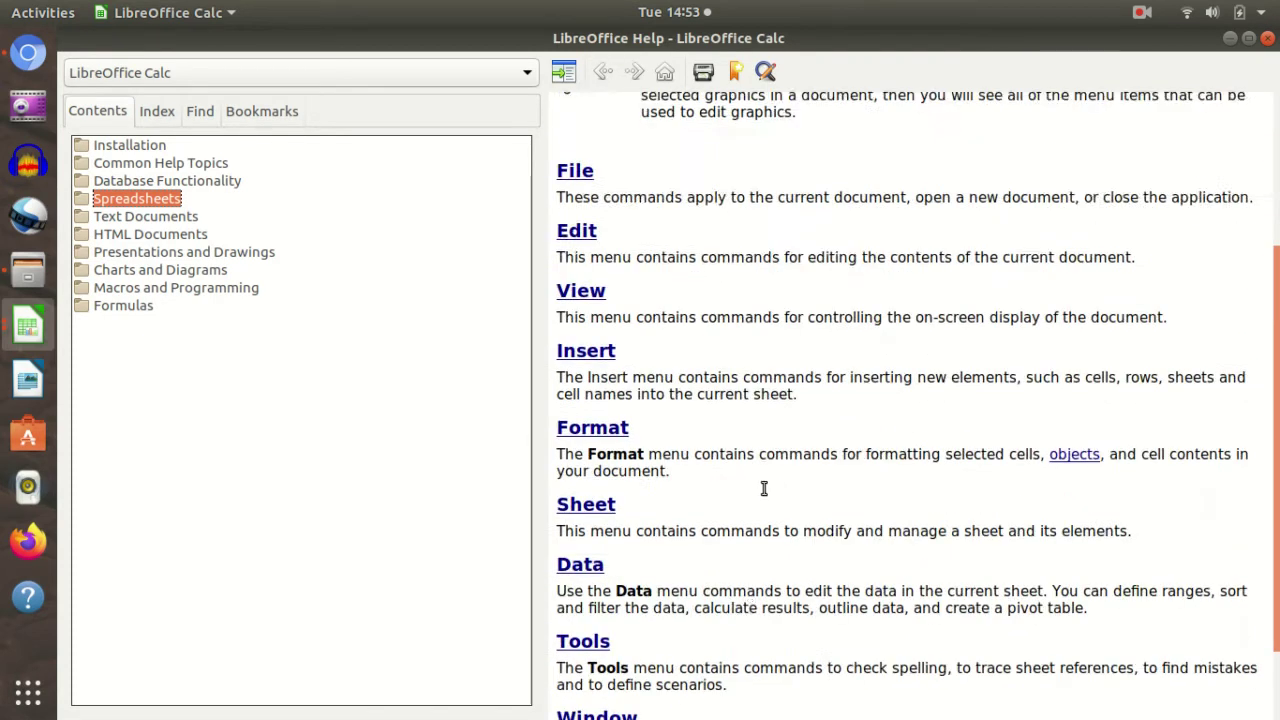
pyautogui.scroll(-2, 689, 512)
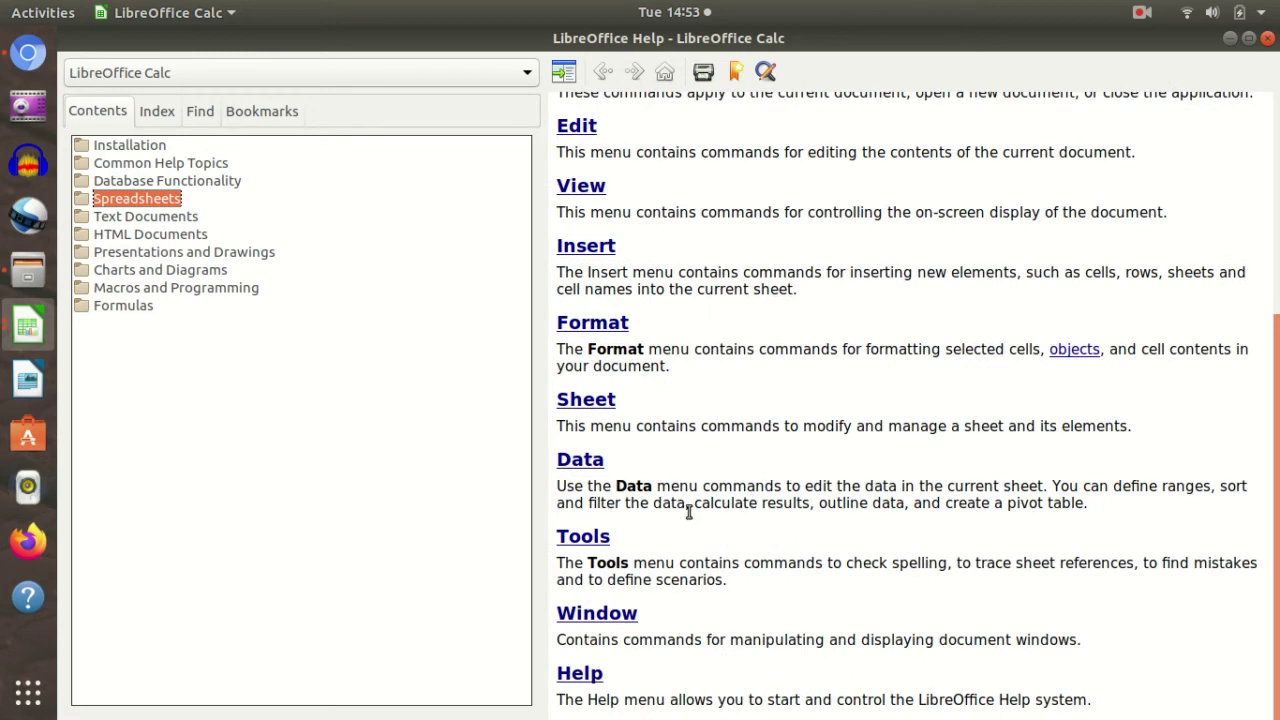
pyautogui.click(603, 72)
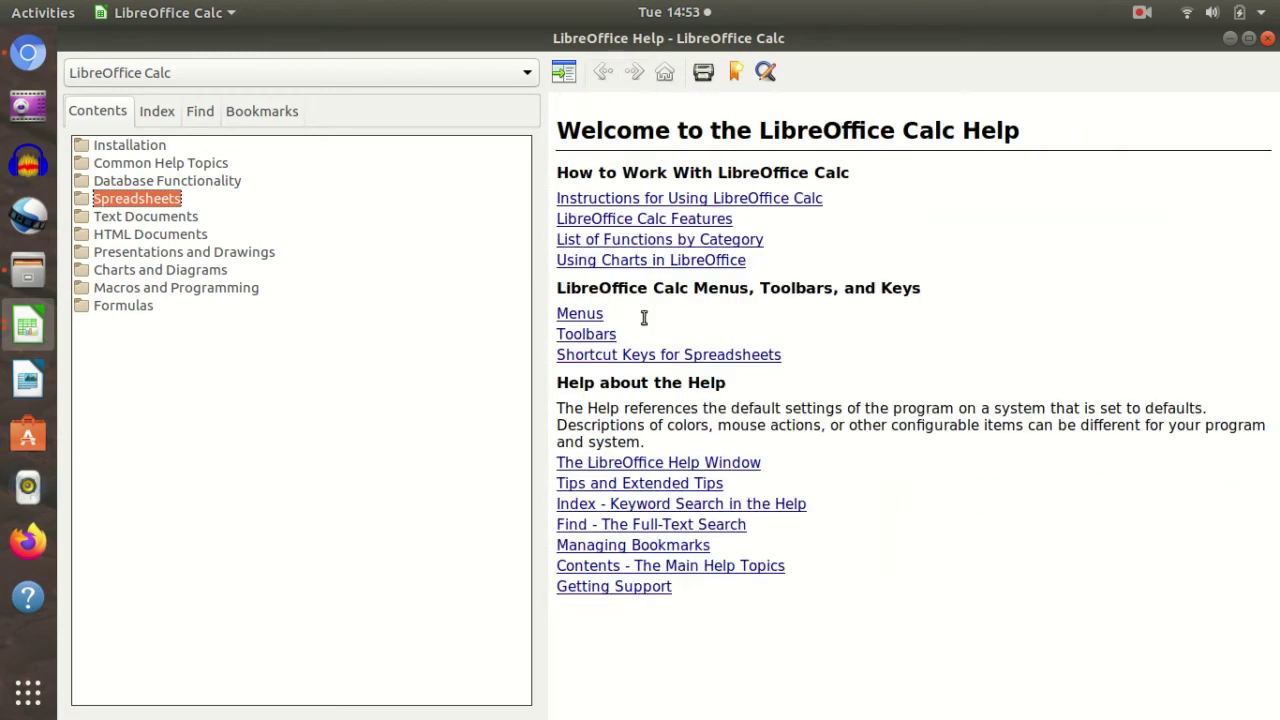
# Step: Read the Toolbars, Status Bar and Zoom help topics, then go back to the start page
pyautogui.click(582, 336)
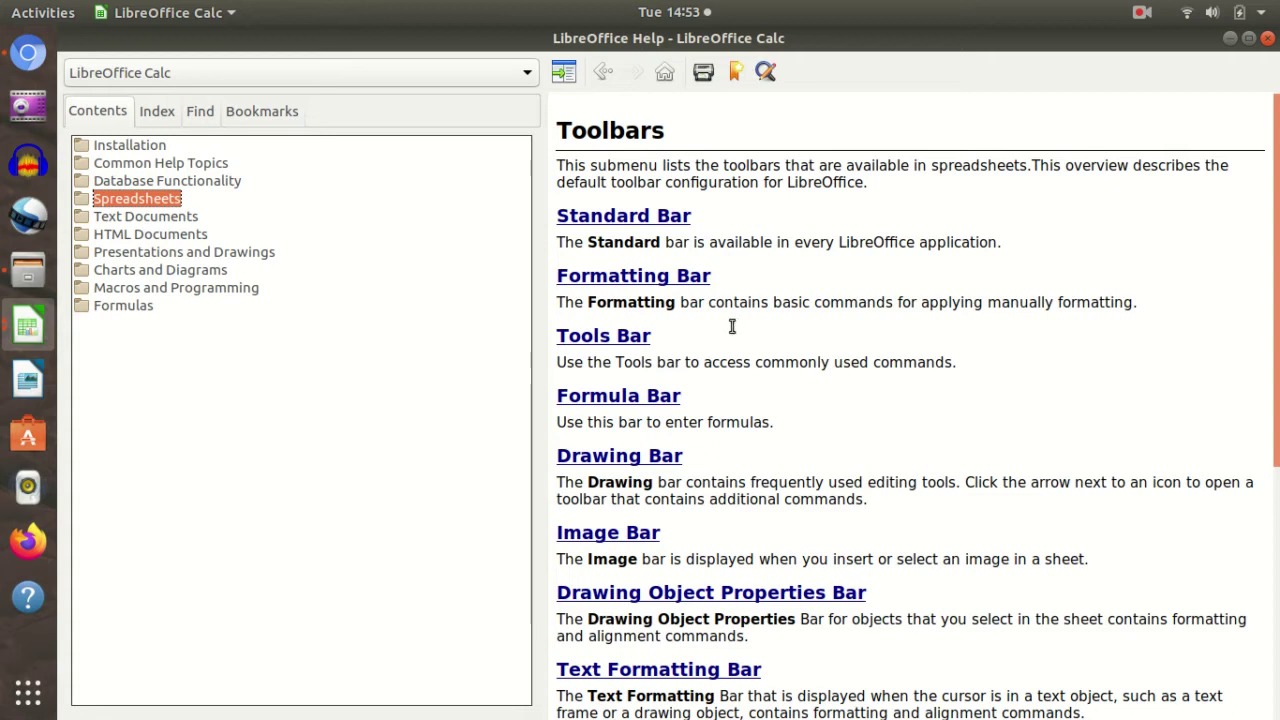
pyautogui.scroll(-3, 730, 328)
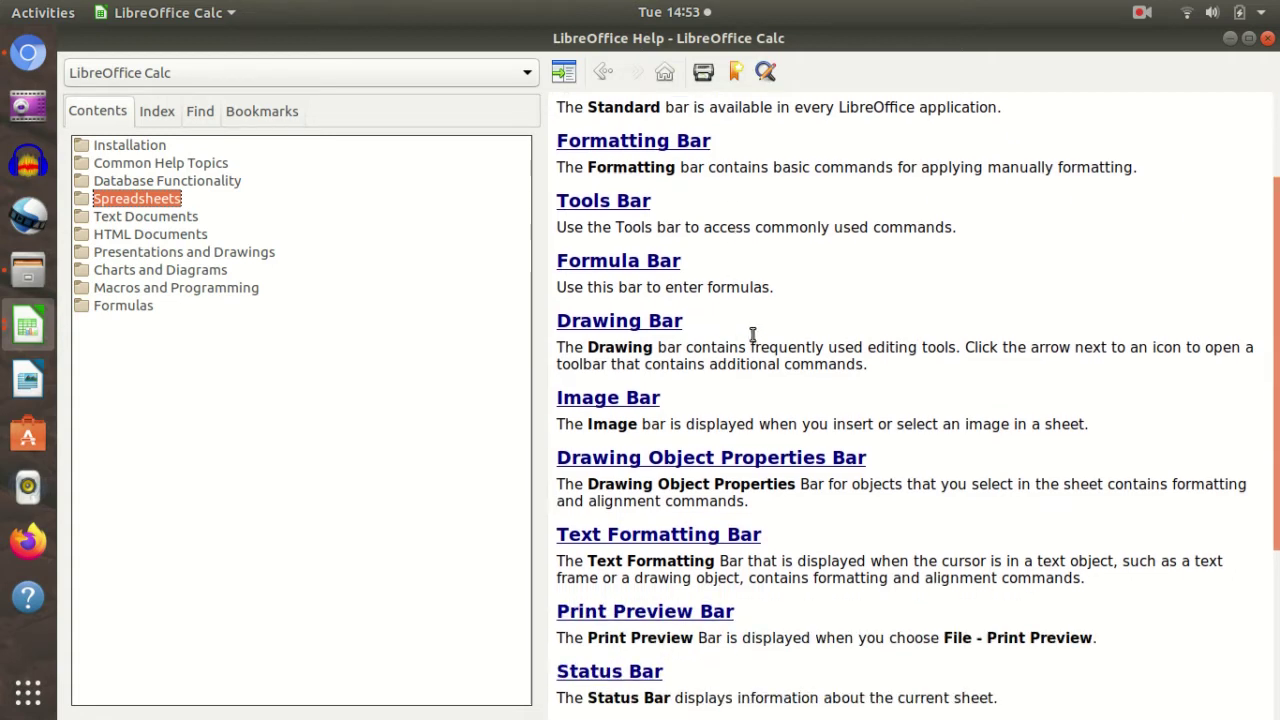
pyautogui.scroll(-3, 712, 380)
pyautogui.scroll(-3, 712, 380)
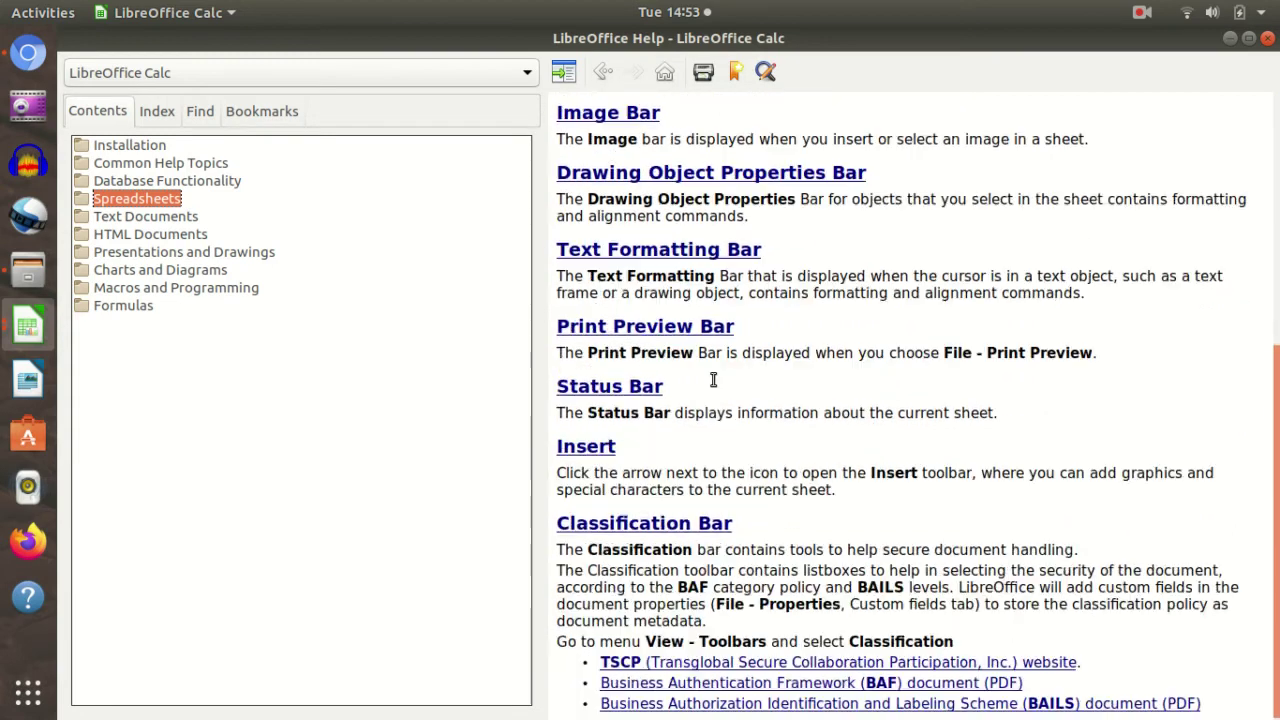
pyautogui.click(626, 390)
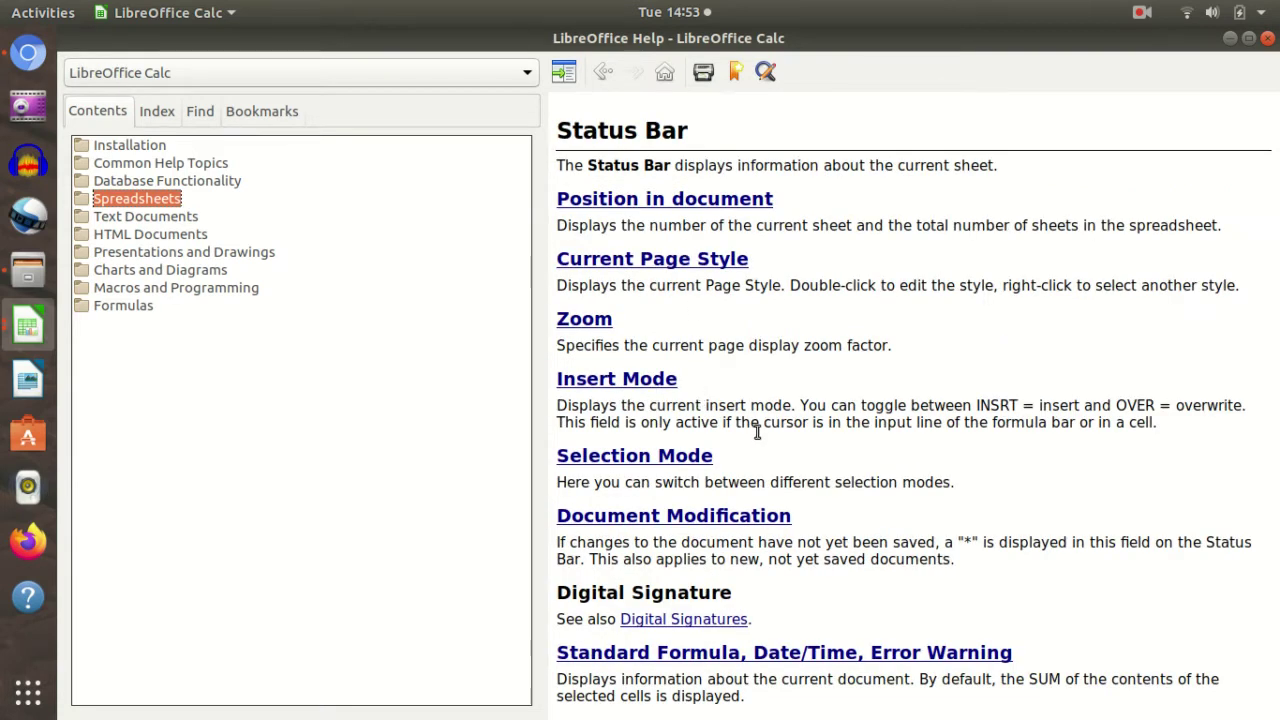
pyautogui.click(598, 320)
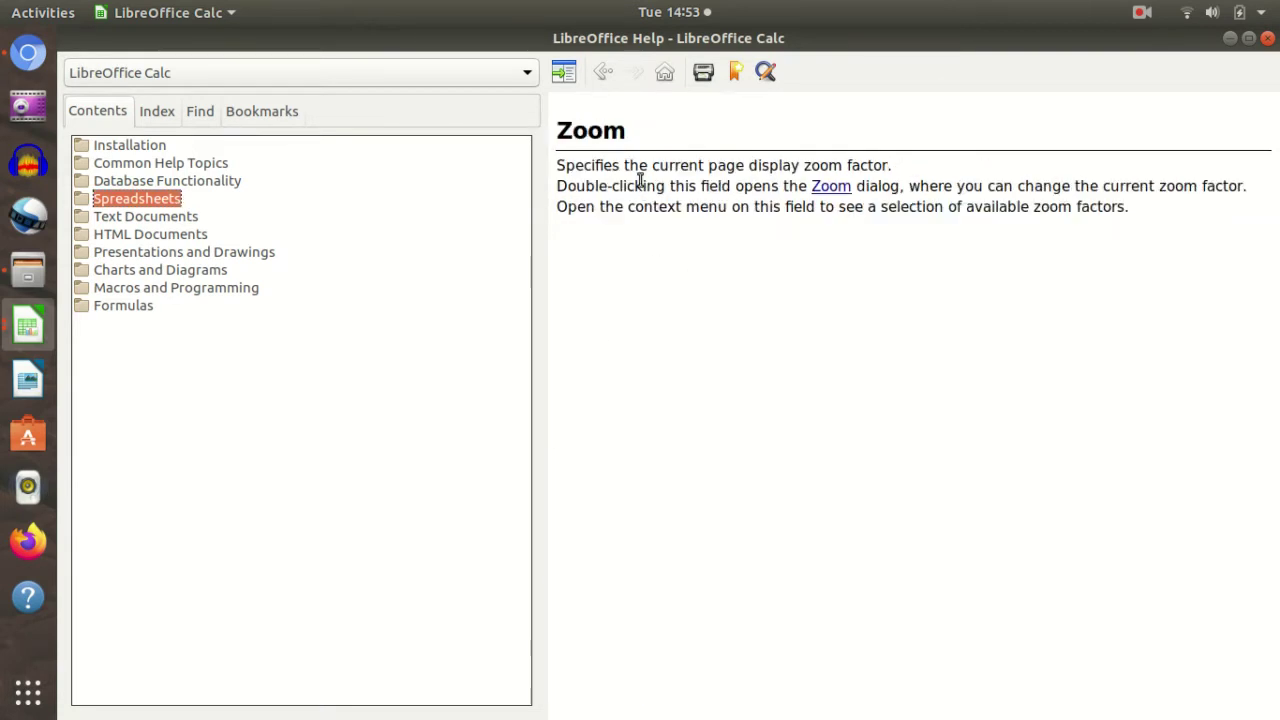
pyautogui.click(603, 71)
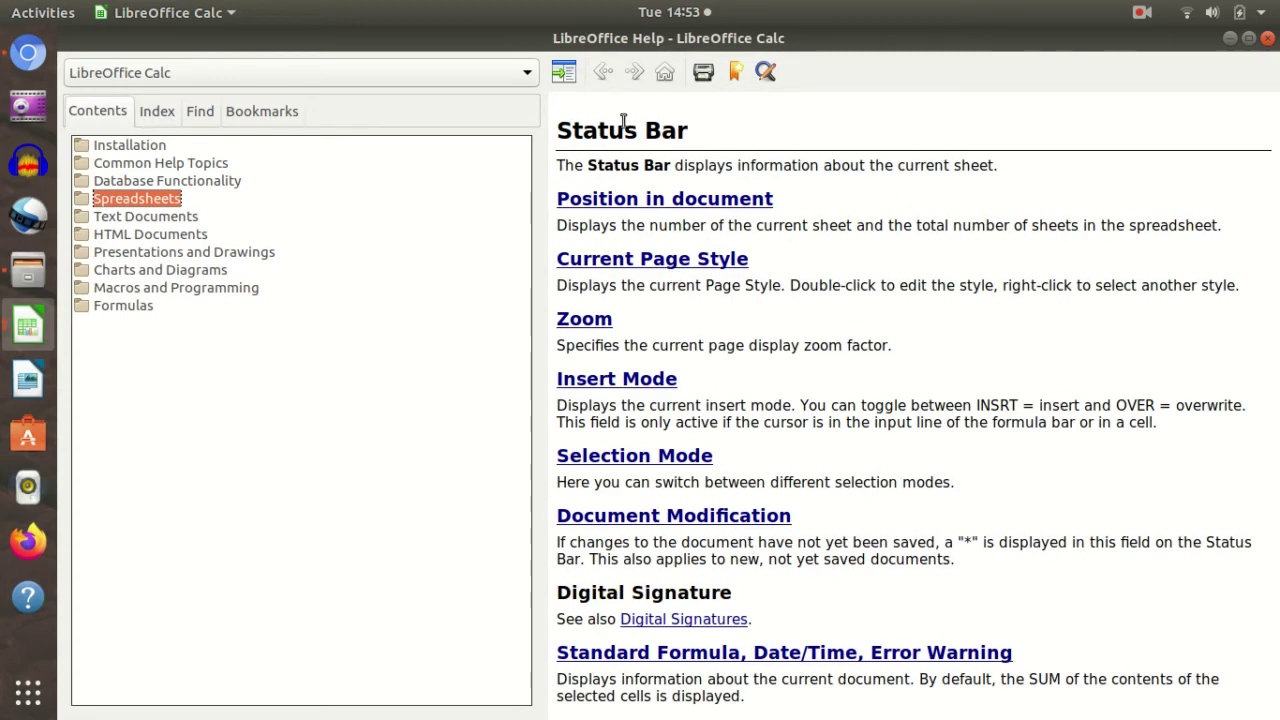
pyautogui.click(603, 71)
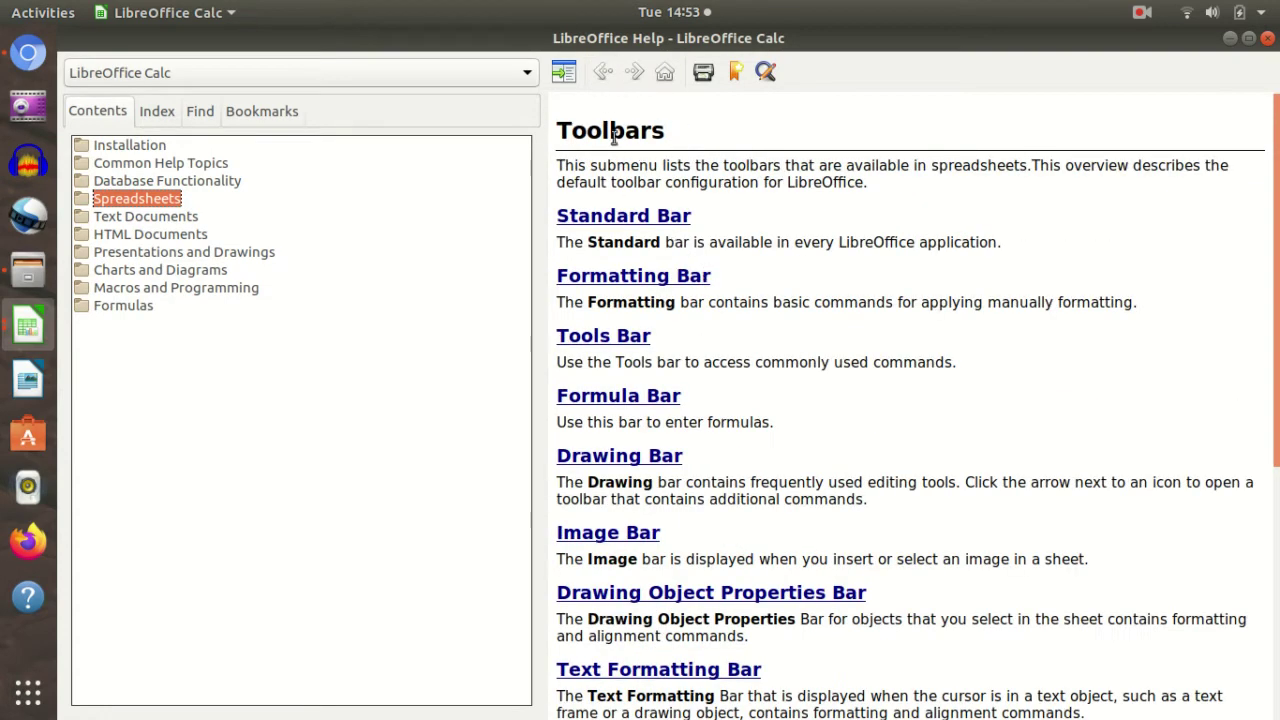
pyautogui.click(605, 73)
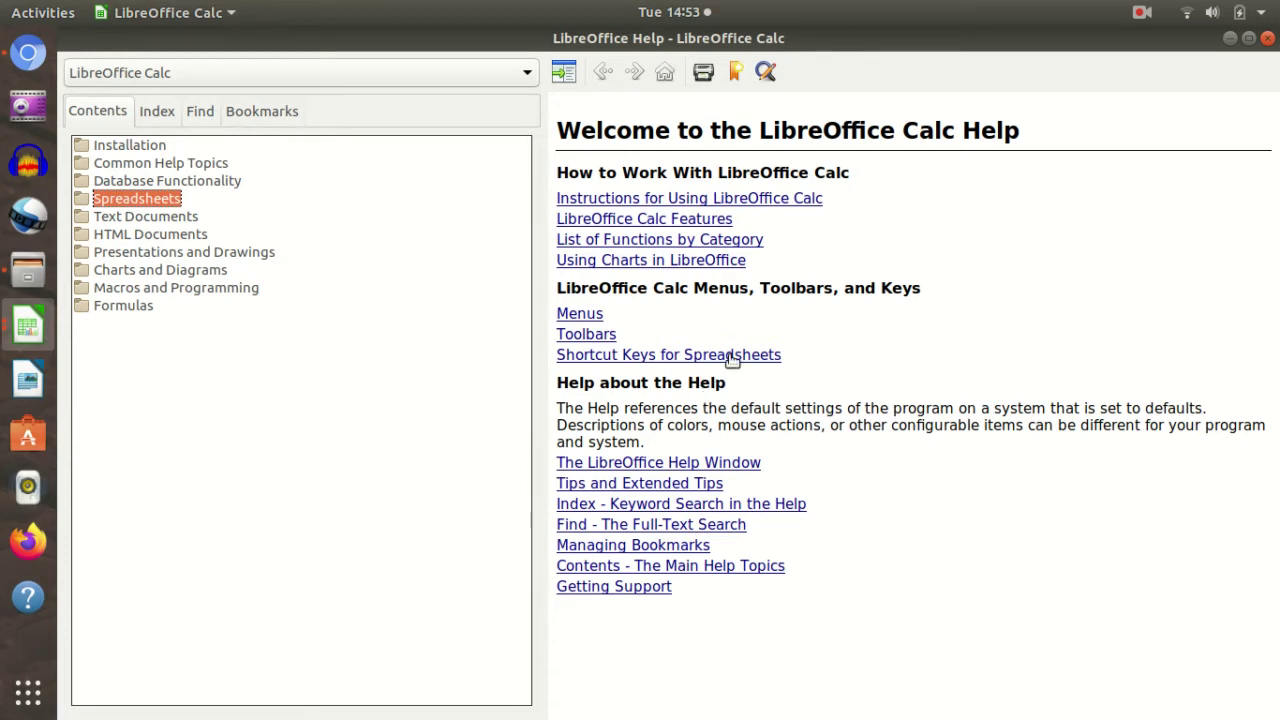
# Step: Open Shortcut Keys for Spreadsheets and read down through its shortcut tables
pyautogui.click(730, 356)
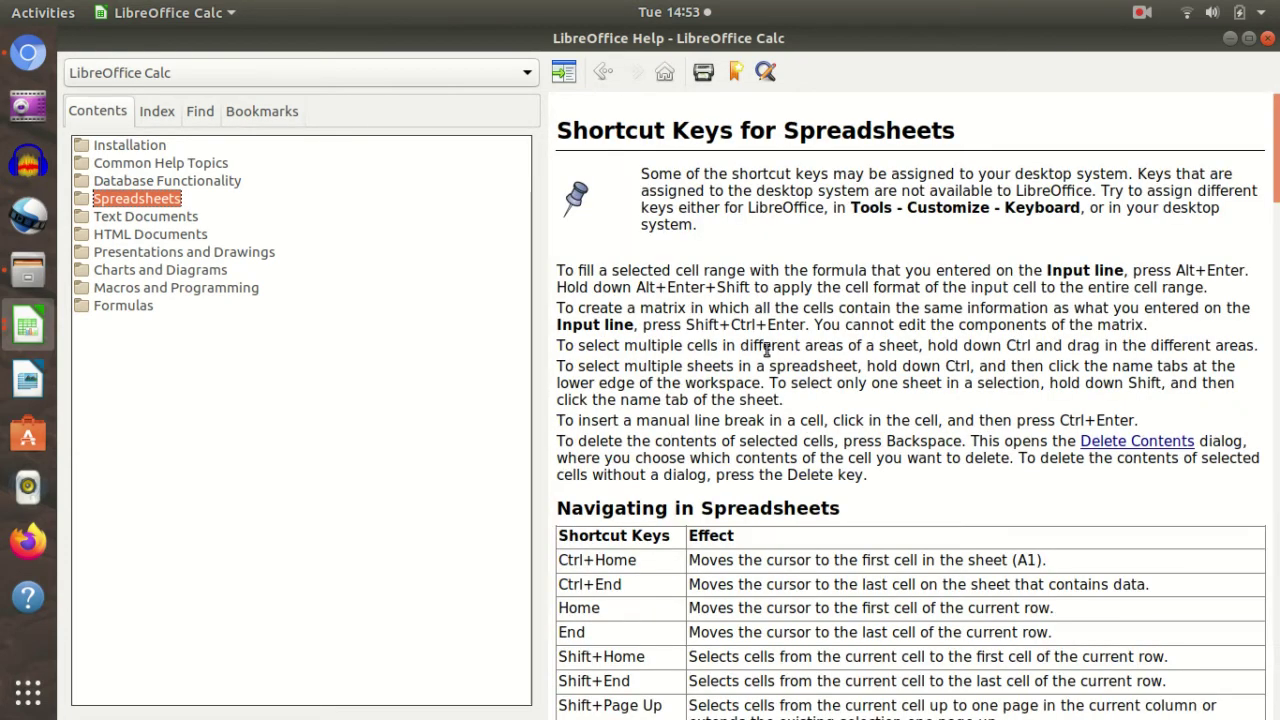
pyautogui.scroll(-4, 806, 398)
pyautogui.scroll(-6, 808, 394)
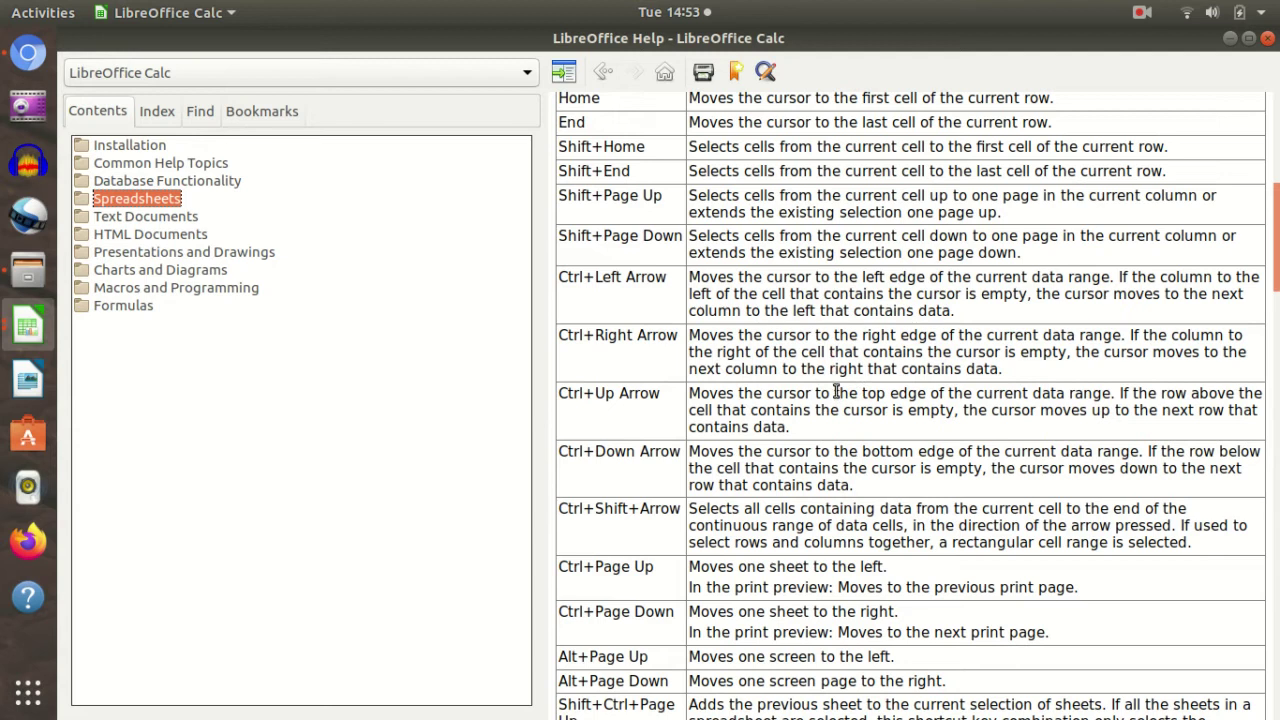
pyautogui.scroll(-5, 836, 392)
pyautogui.scroll(-5, 837, 389)
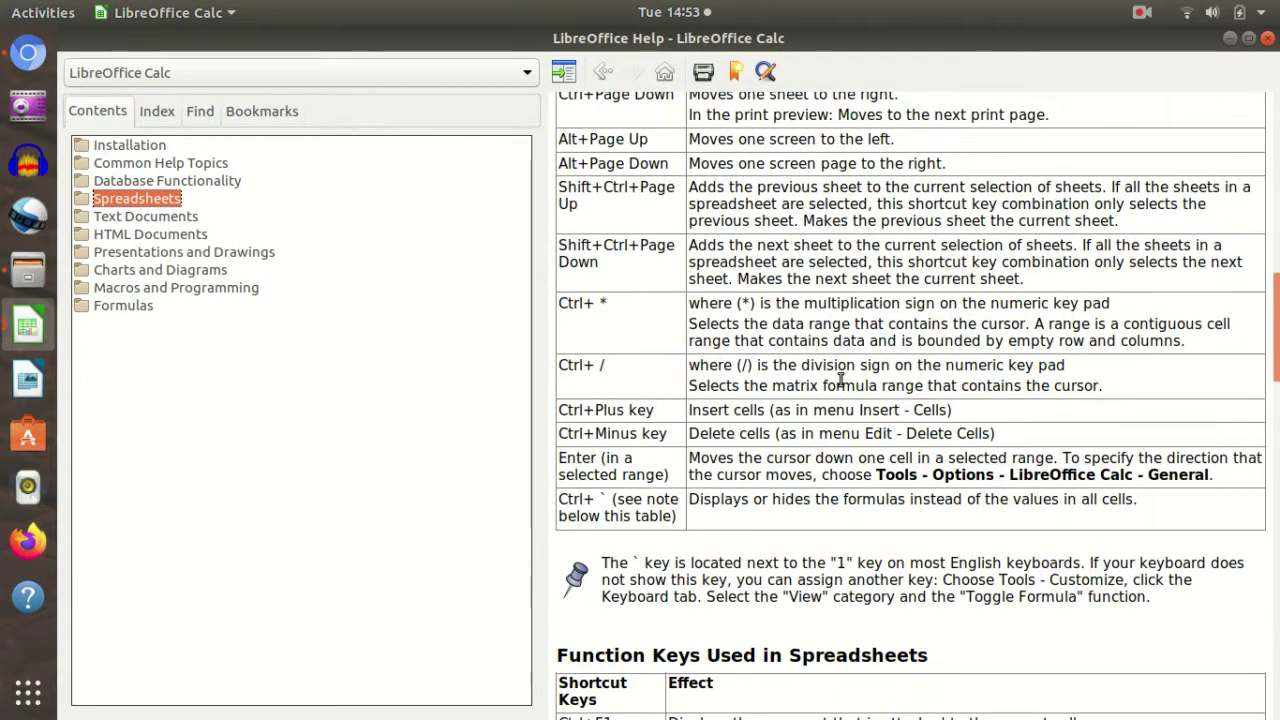
pyautogui.scroll(3, 843, 380)
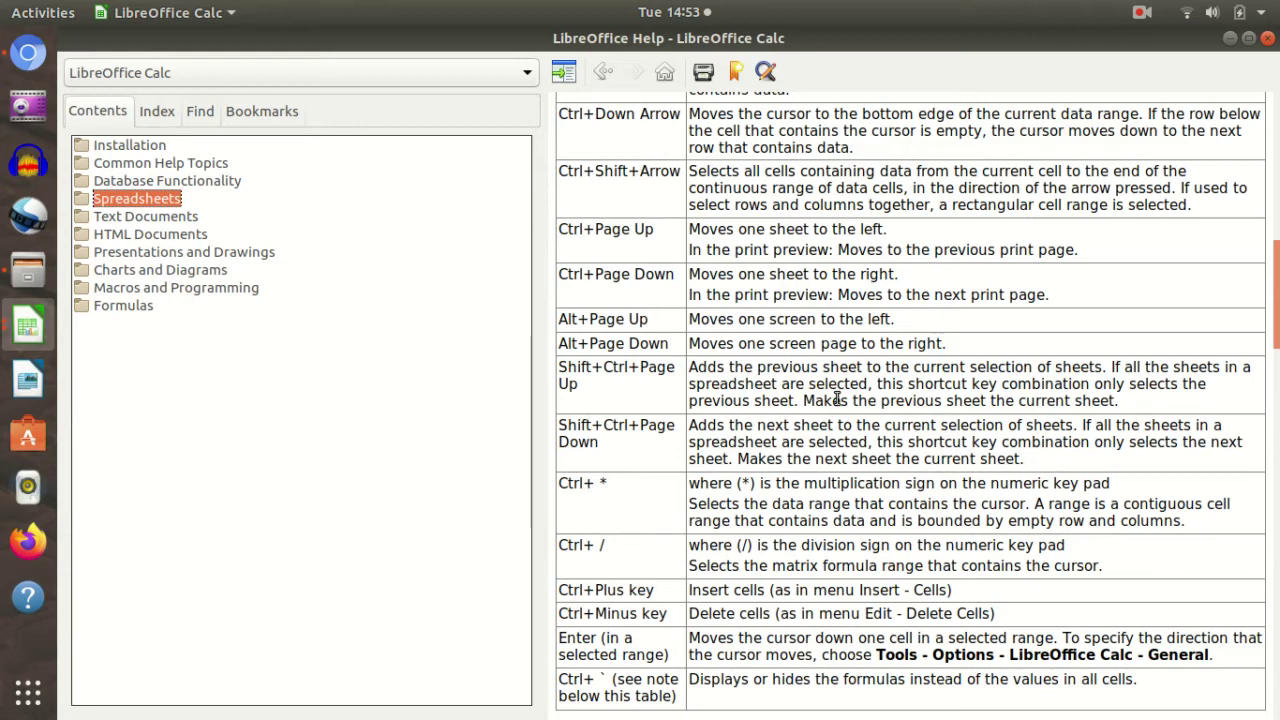
pyautogui.scroll(-2, 833, 395)
pyautogui.scroll(-3, 838, 380)
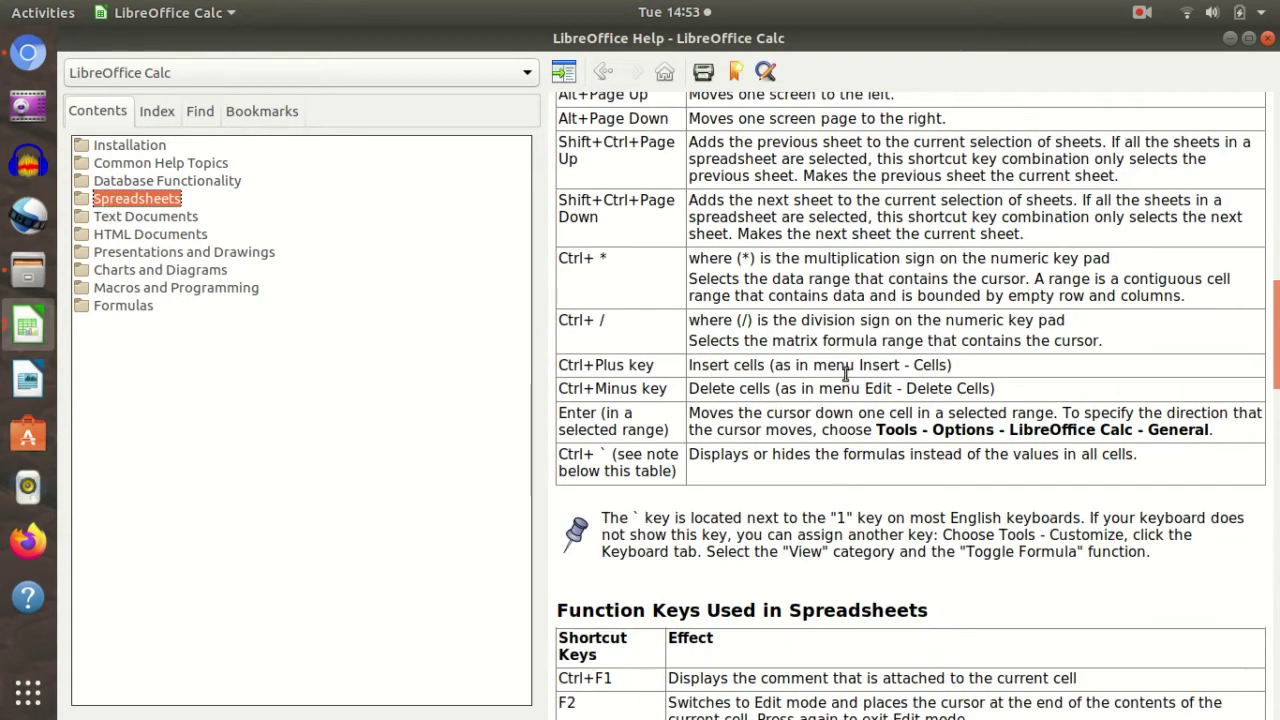
pyautogui.scroll(-5, 850, 370)
pyautogui.scroll(-5, 855, 365)
pyautogui.scroll(-4, 860, 363)
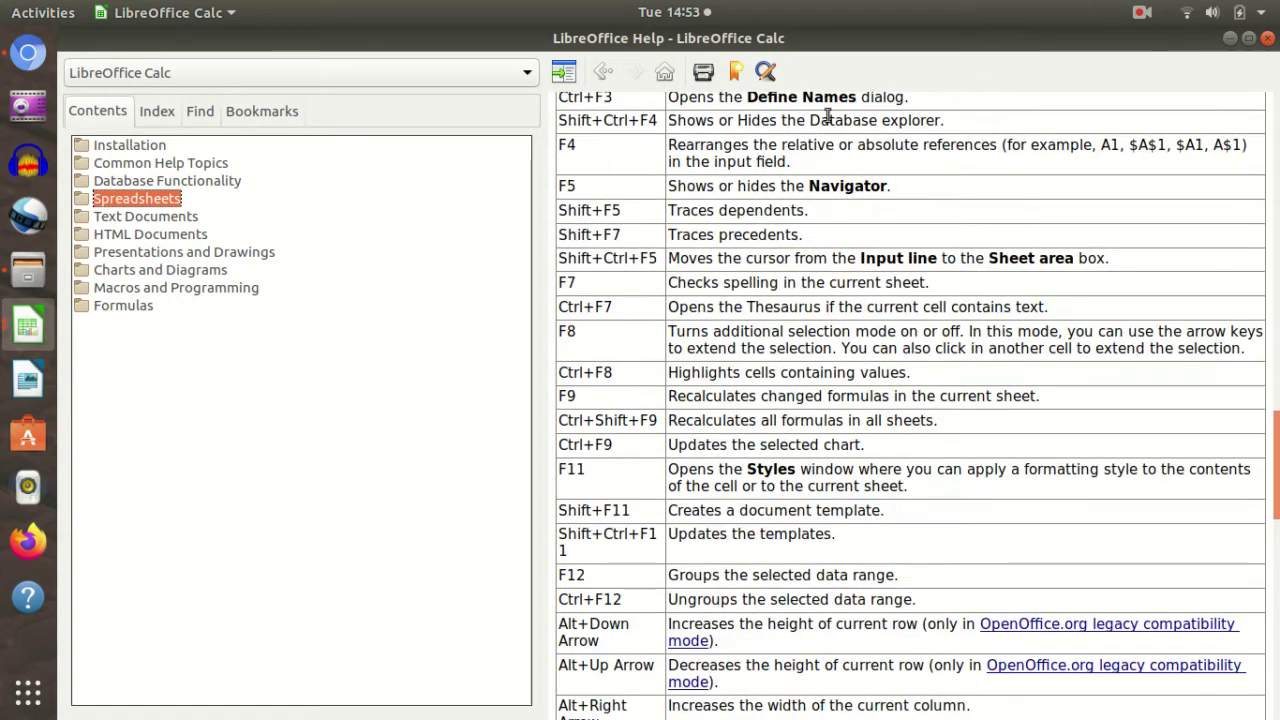
pyautogui.scroll(-5, 931, 218)
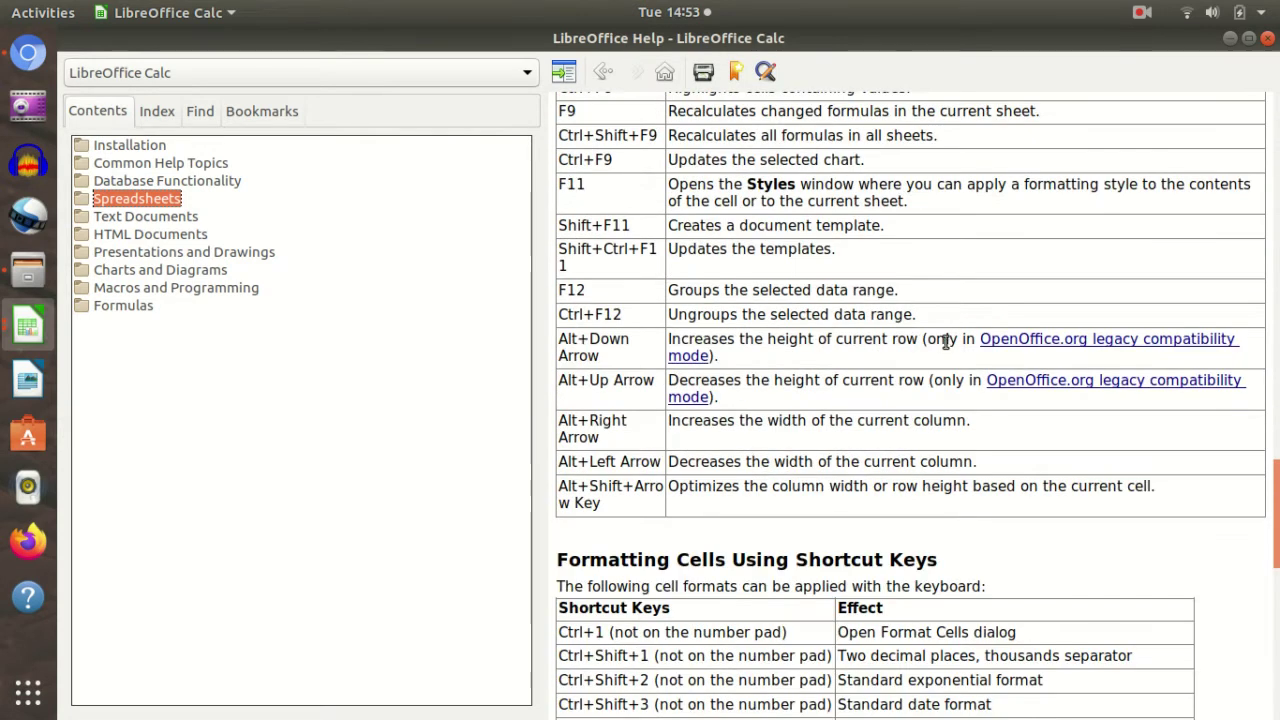
pyautogui.scroll(-4, 877, 287)
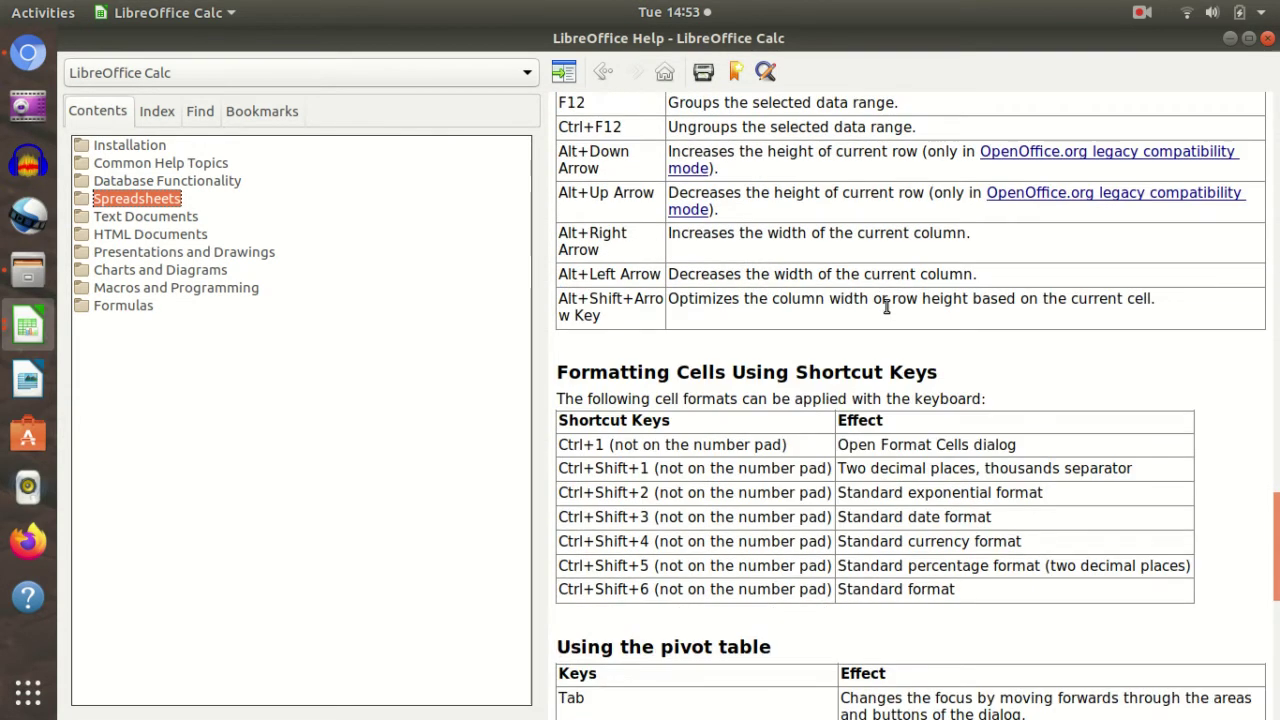
pyautogui.scroll(-5, 880, 320)
pyautogui.scroll(4, 866, 340)
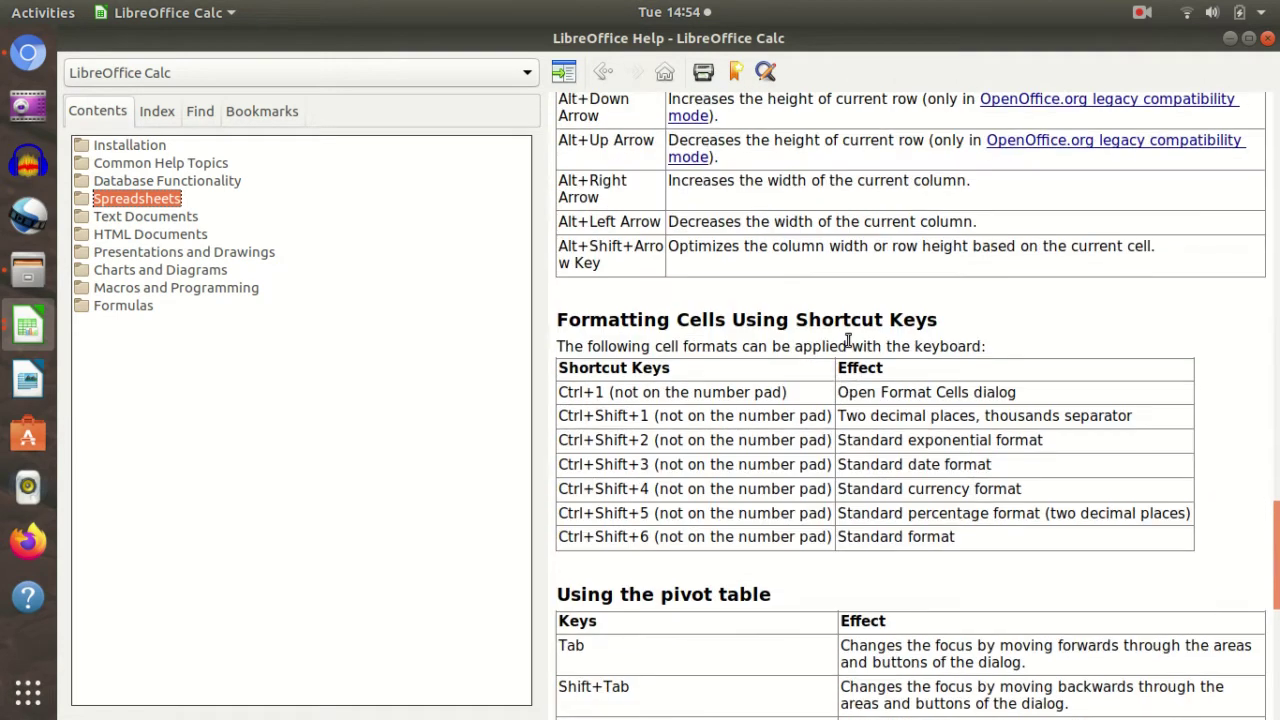
pyautogui.scroll(-5, 837, 342)
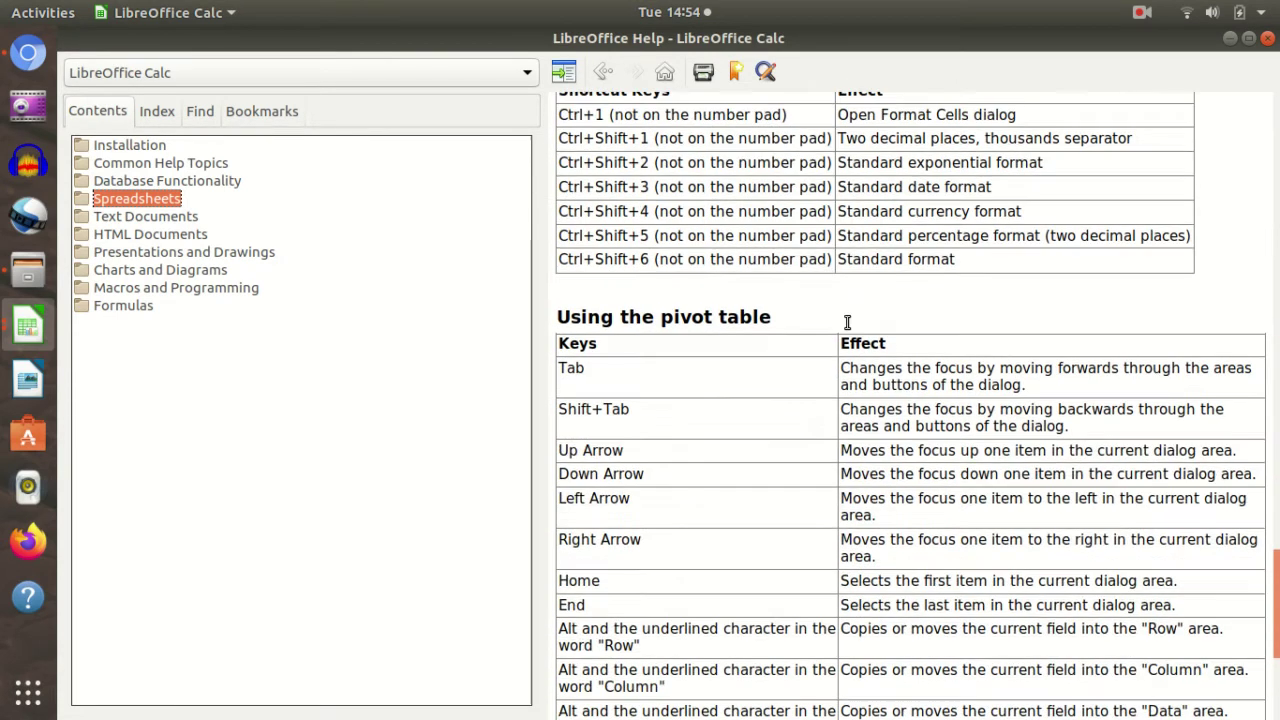
pyautogui.scroll(-5, 845, 335)
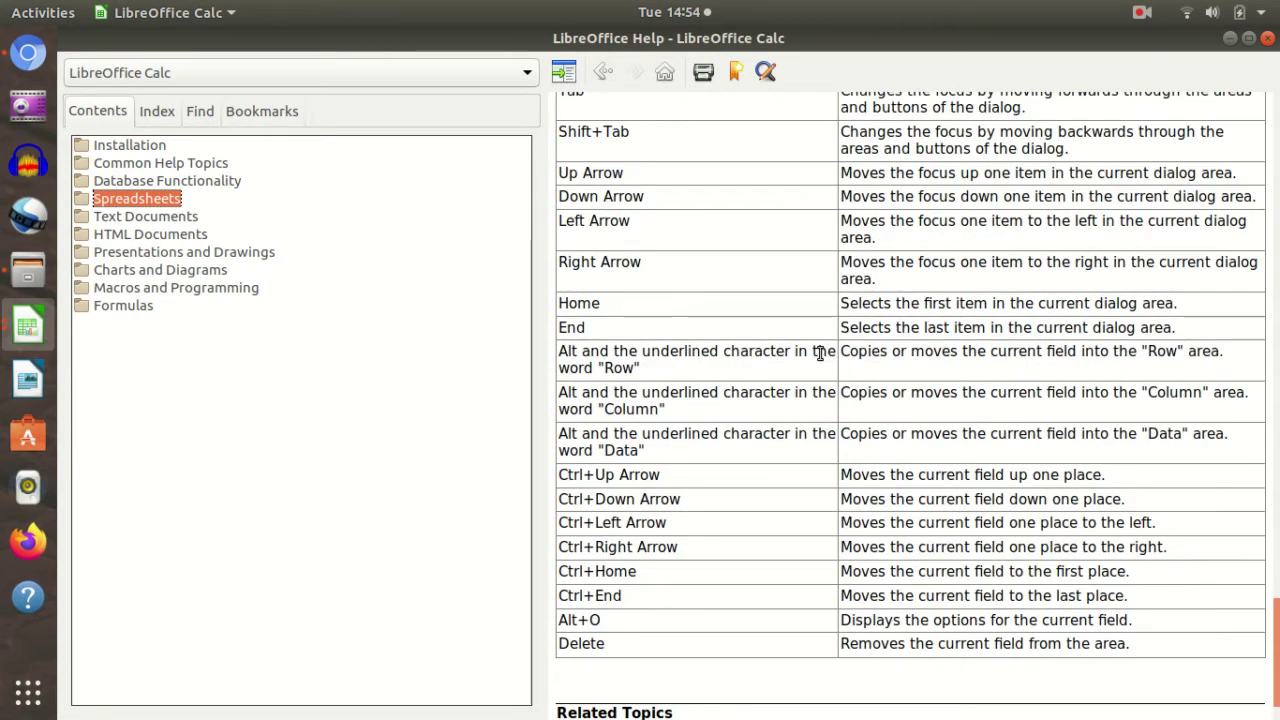
pyautogui.scroll(3, 815, 358)
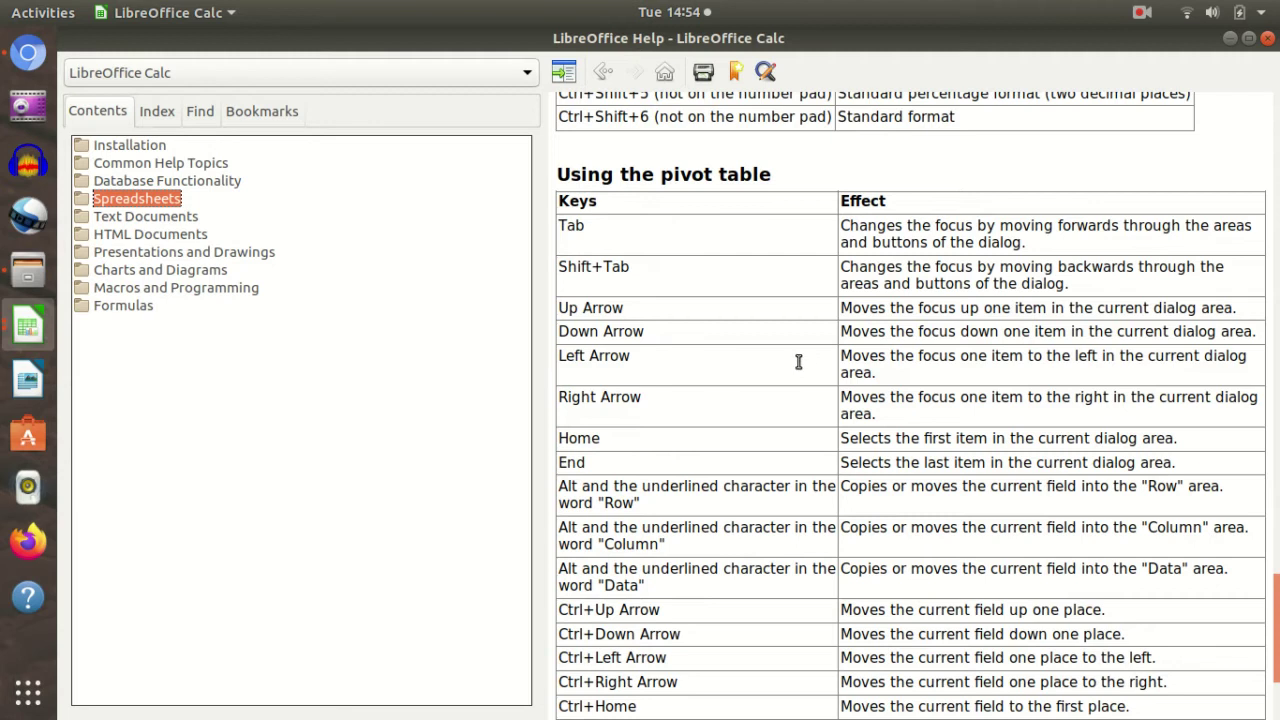
pyautogui.scroll(-4, 796, 310)
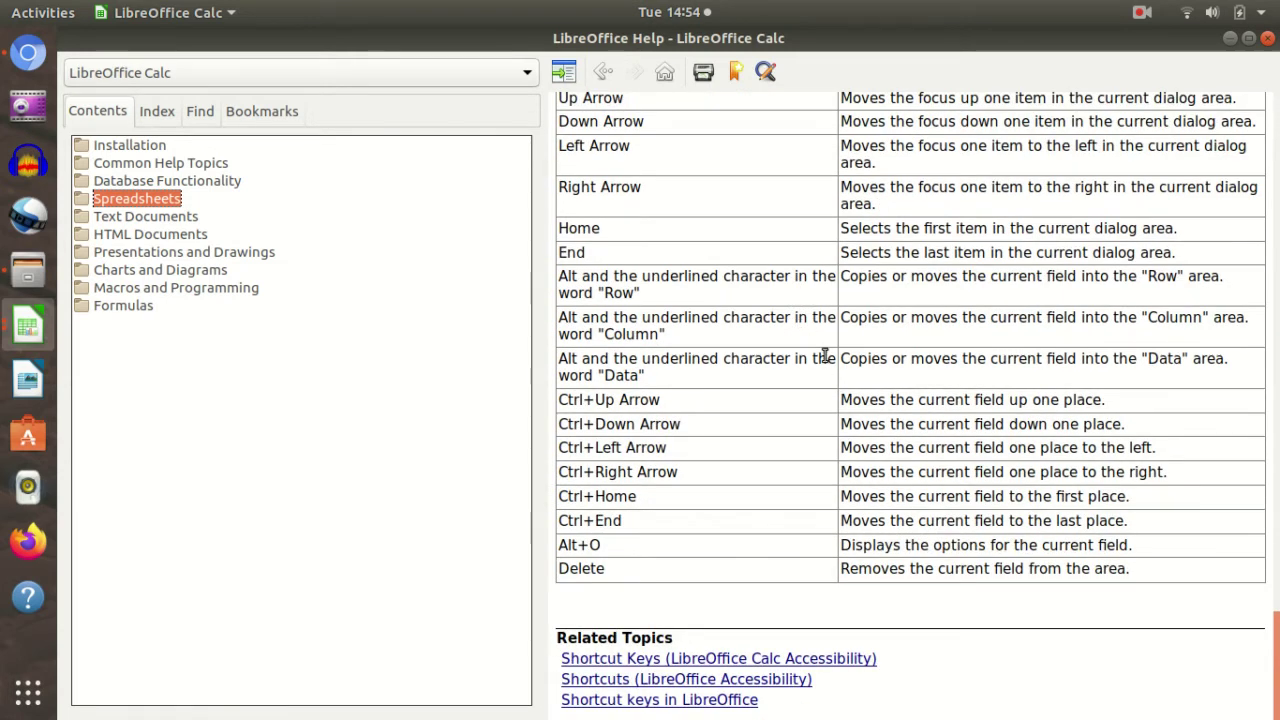
# Step: Scroll back up to the top of the Shortcut Keys page
pyautogui.scroll(4, 825, 355)
pyautogui.scroll(3, 825, 353)
pyautogui.scroll(8, 825, 350)
pyautogui.scroll(9, 825, 347)
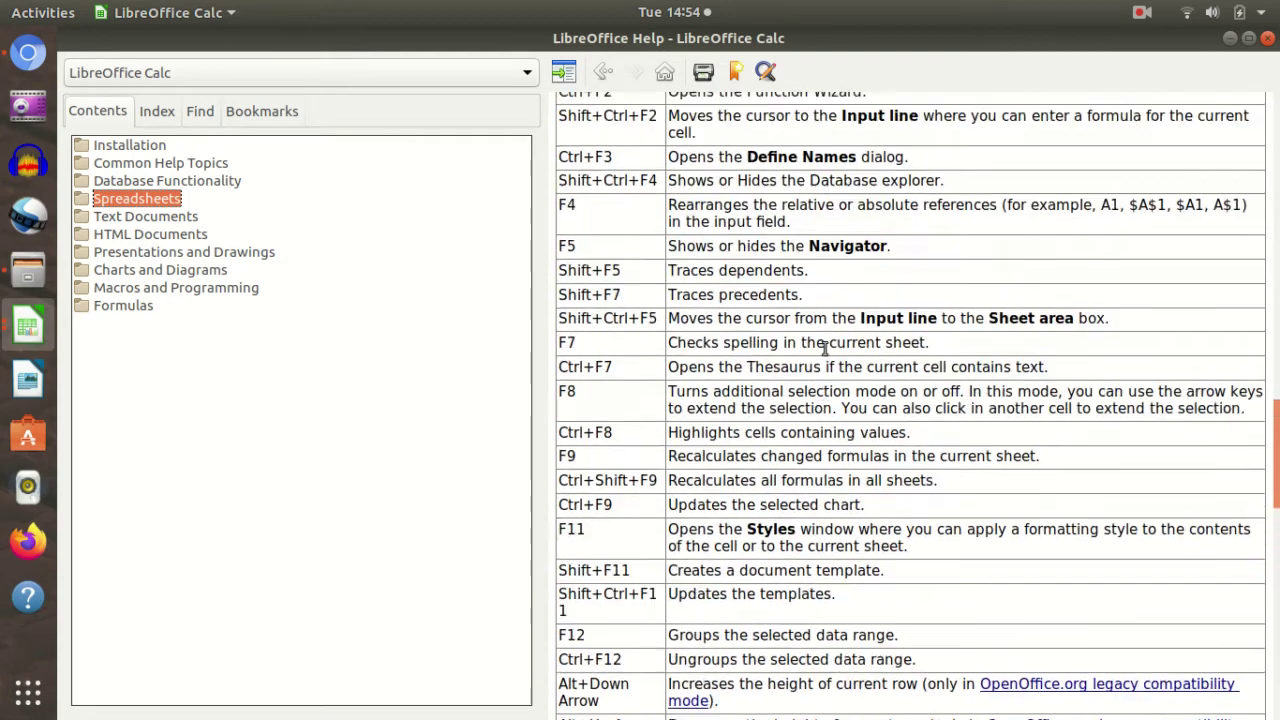
pyautogui.scroll(10, 825, 348)
pyautogui.scroll(9, 815, 342)
pyautogui.scroll(4, 800, 337)
pyautogui.scroll(11, 785, 332)
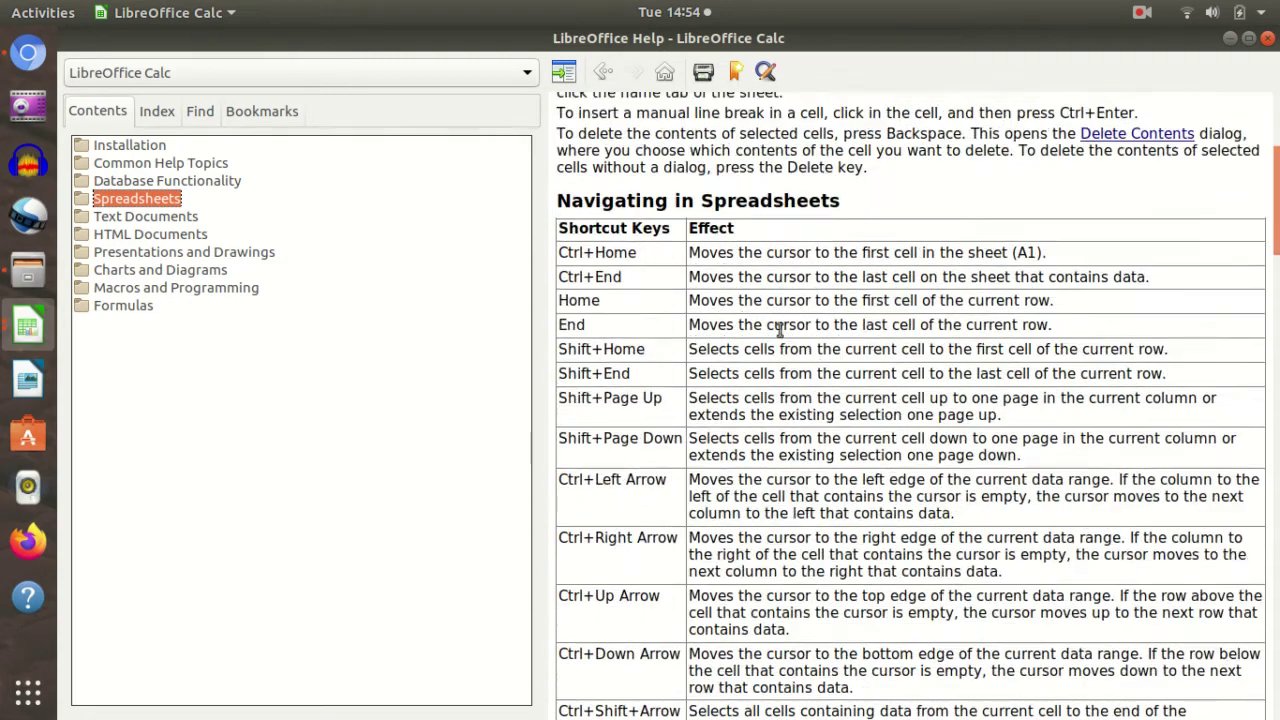
pyautogui.scroll(5, 760, 310)
pyautogui.scroll(1, 720, 285)
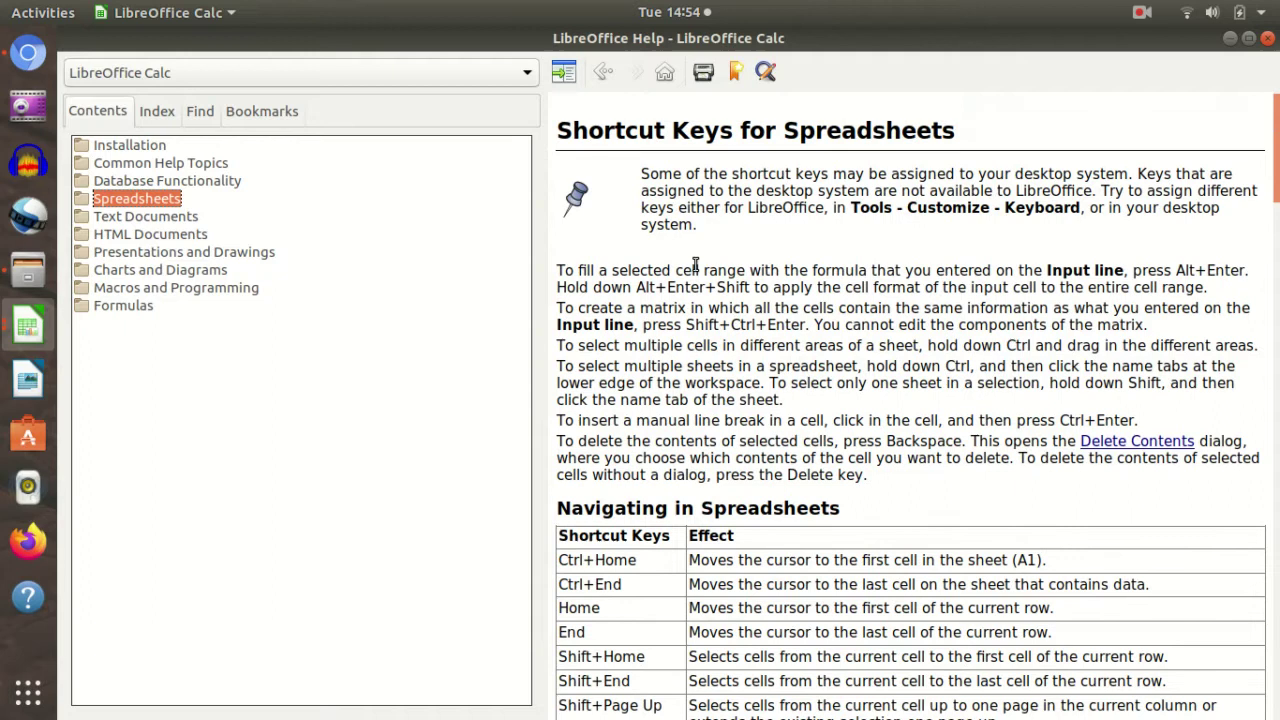
# Step: Briefly visit the Menus and Calc Features topics, then open Instructions for Using LibreOffice Calc
pyautogui.click(603, 74)
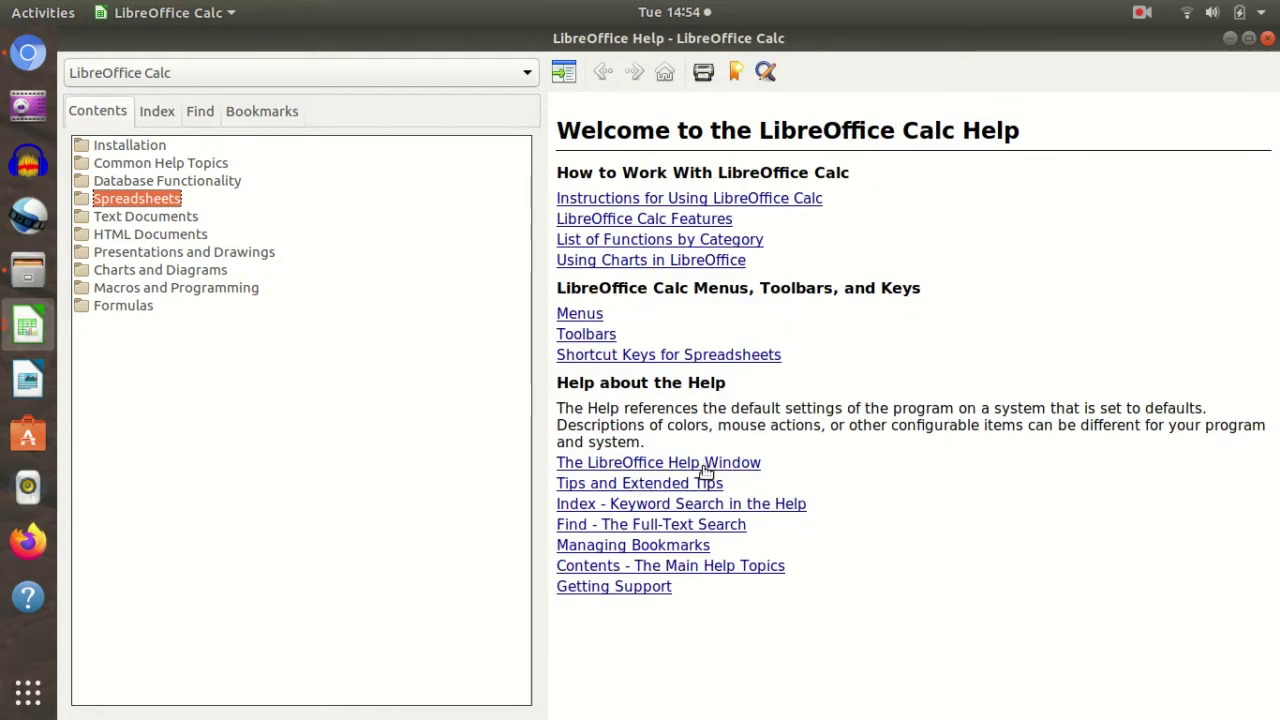
pyautogui.click(580, 315)
pyautogui.click(602, 60)
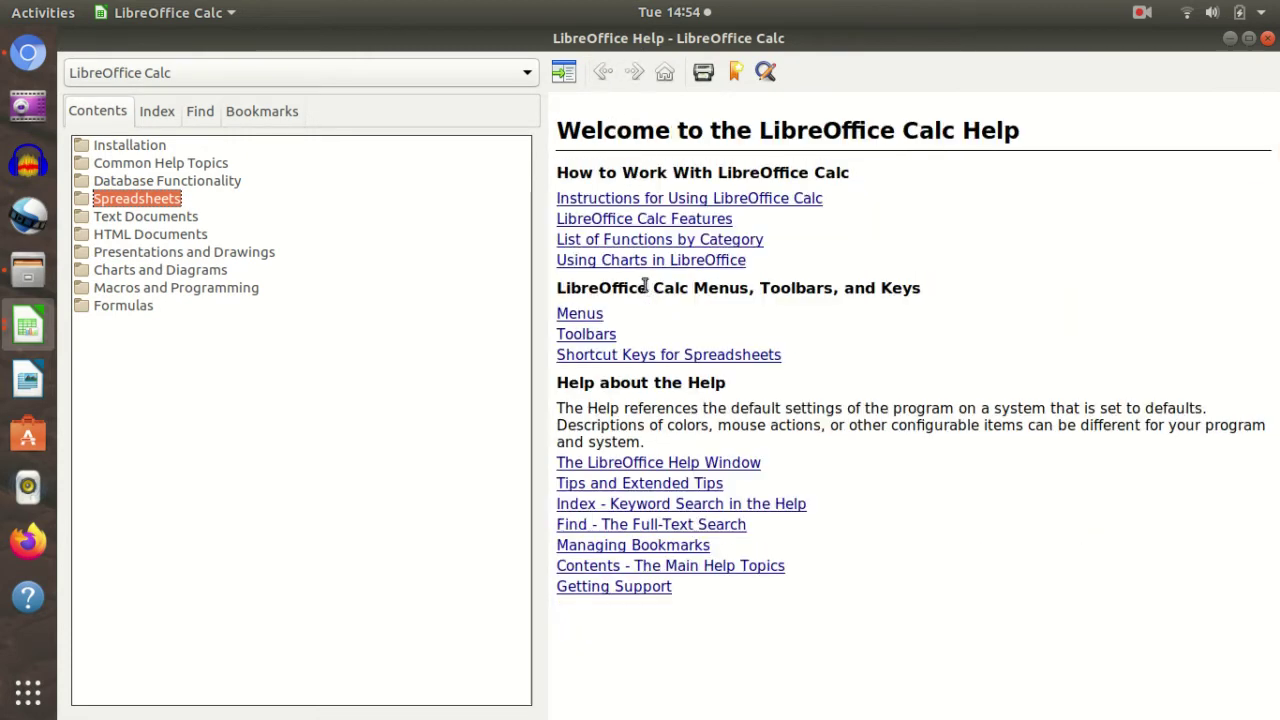
pyautogui.click(690, 222)
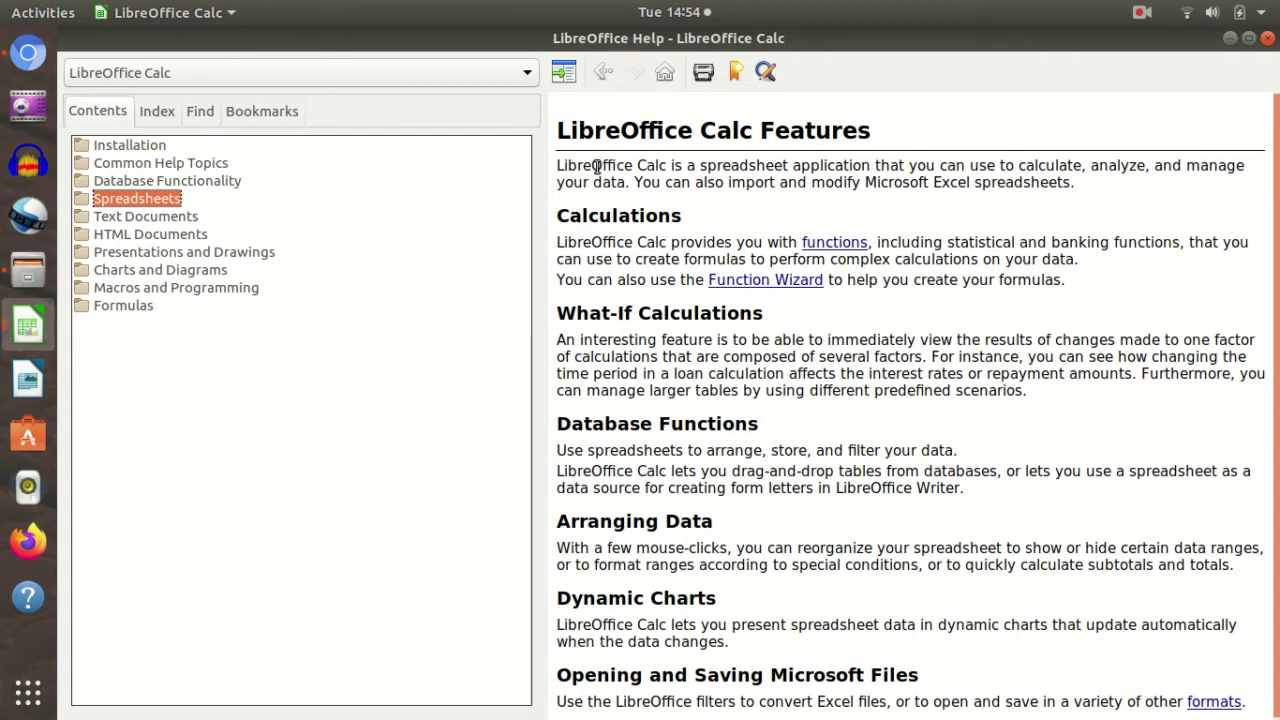
pyautogui.click(604, 74)
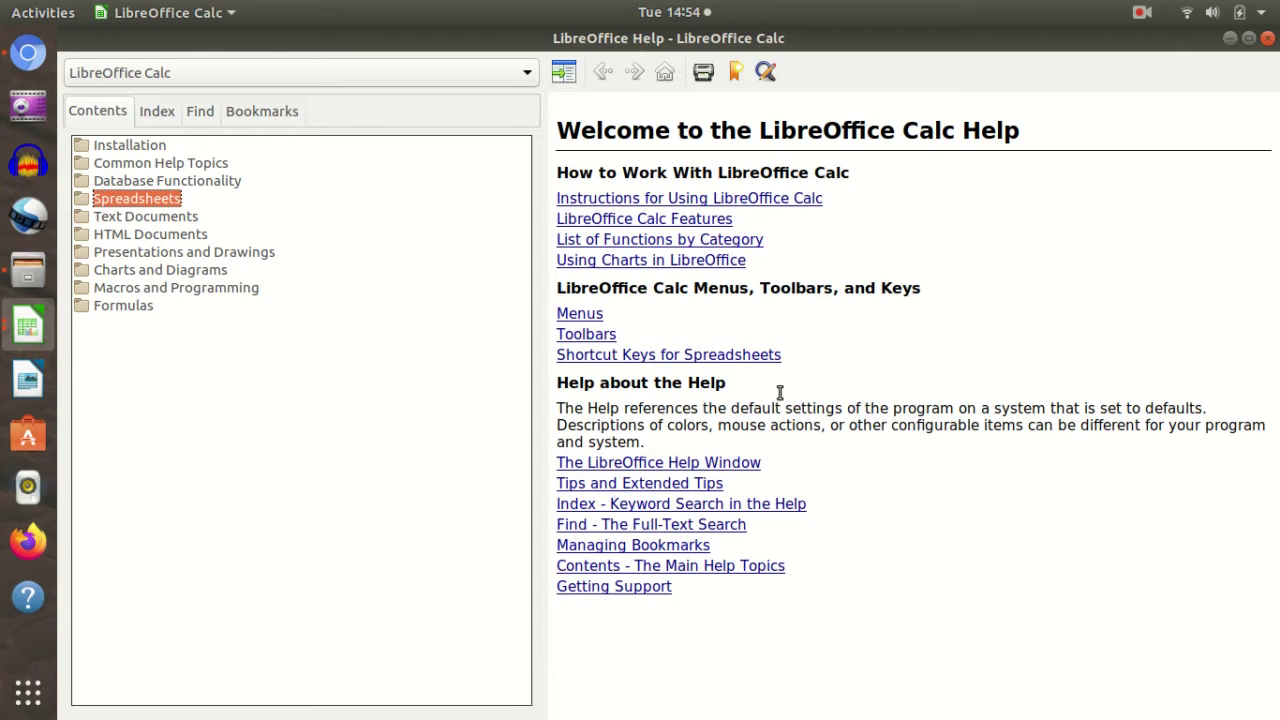
pyautogui.click(758, 199)
# Step: Scan the Instructions topic list and open the Selecting Themes for Sheets article
pyautogui.scroll(-5, 849, 344)
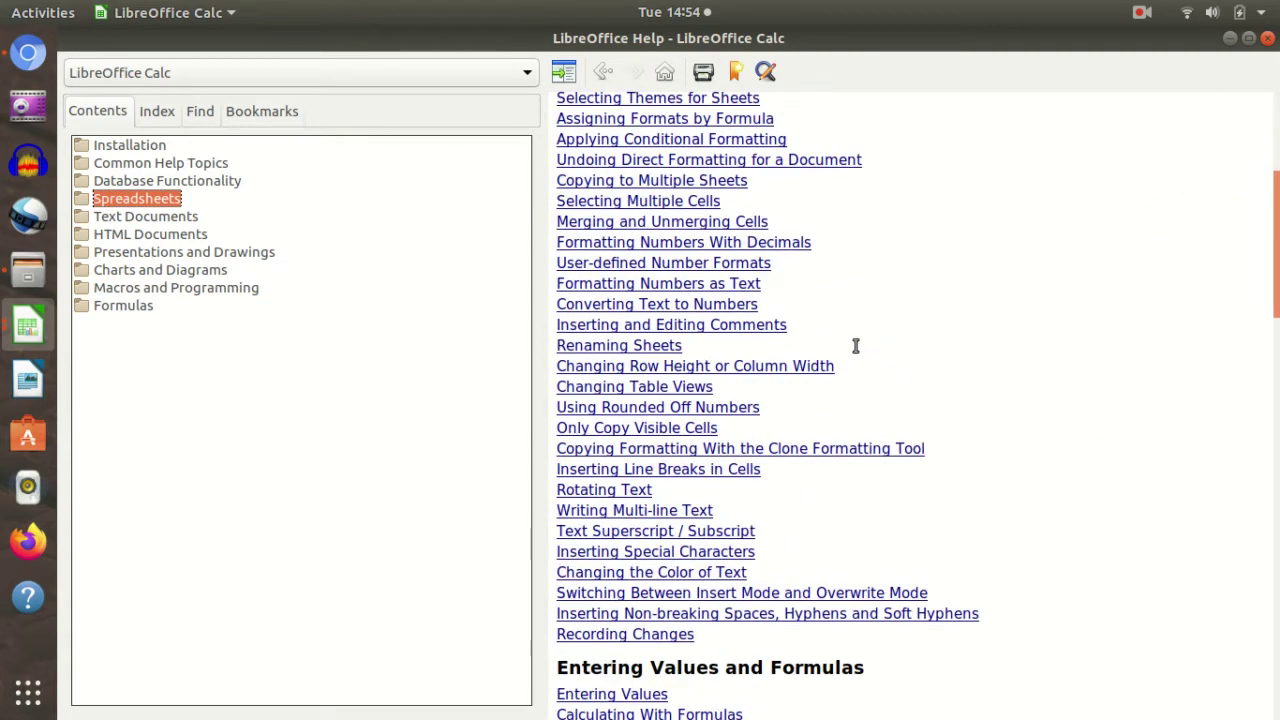
pyautogui.scroll(-5, 900, 330)
pyautogui.scroll(2, 960, 320)
pyautogui.scroll(5, 955, 318)
pyautogui.scroll(2, 954, 317)
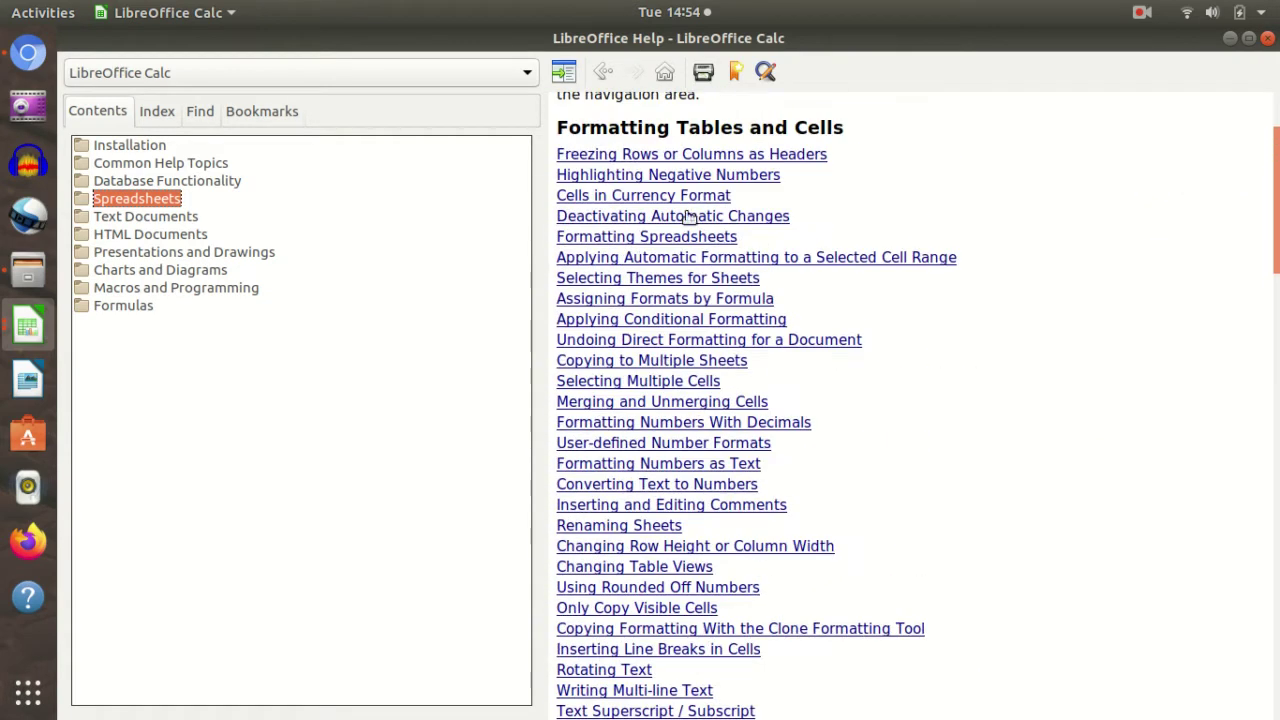
pyautogui.scroll(1, 688, 216)
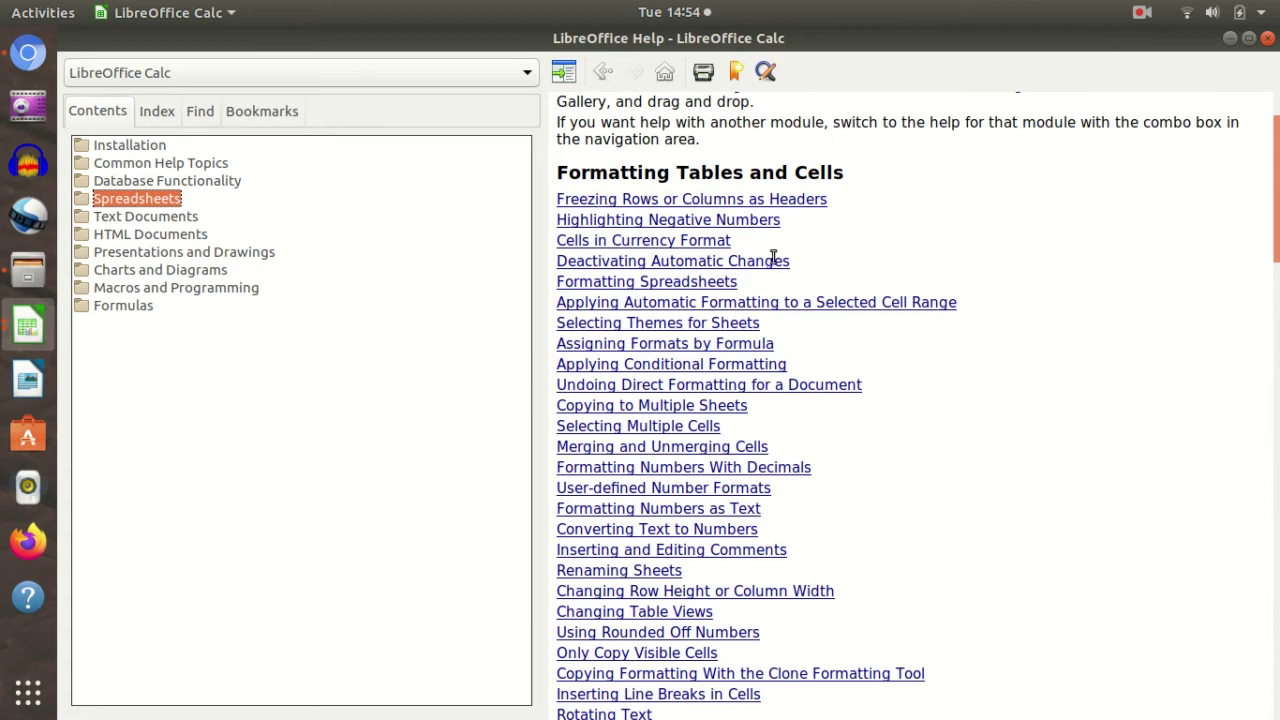
pyautogui.scroll(-10, 1026, 400)
pyautogui.scroll(-5, 1046, 360)
pyautogui.scroll(2, 1041, 348)
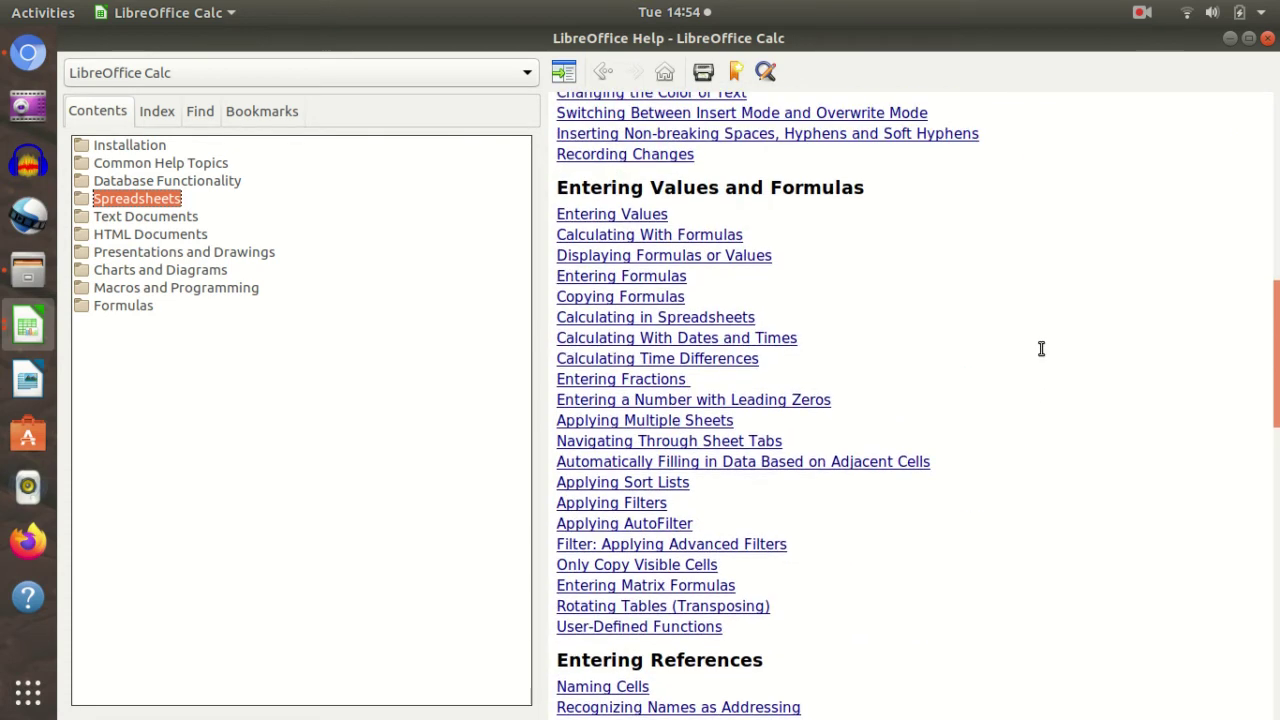
pyautogui.scroll(8, 934, 350)
pyautogui.scroll(5, 900, 390)
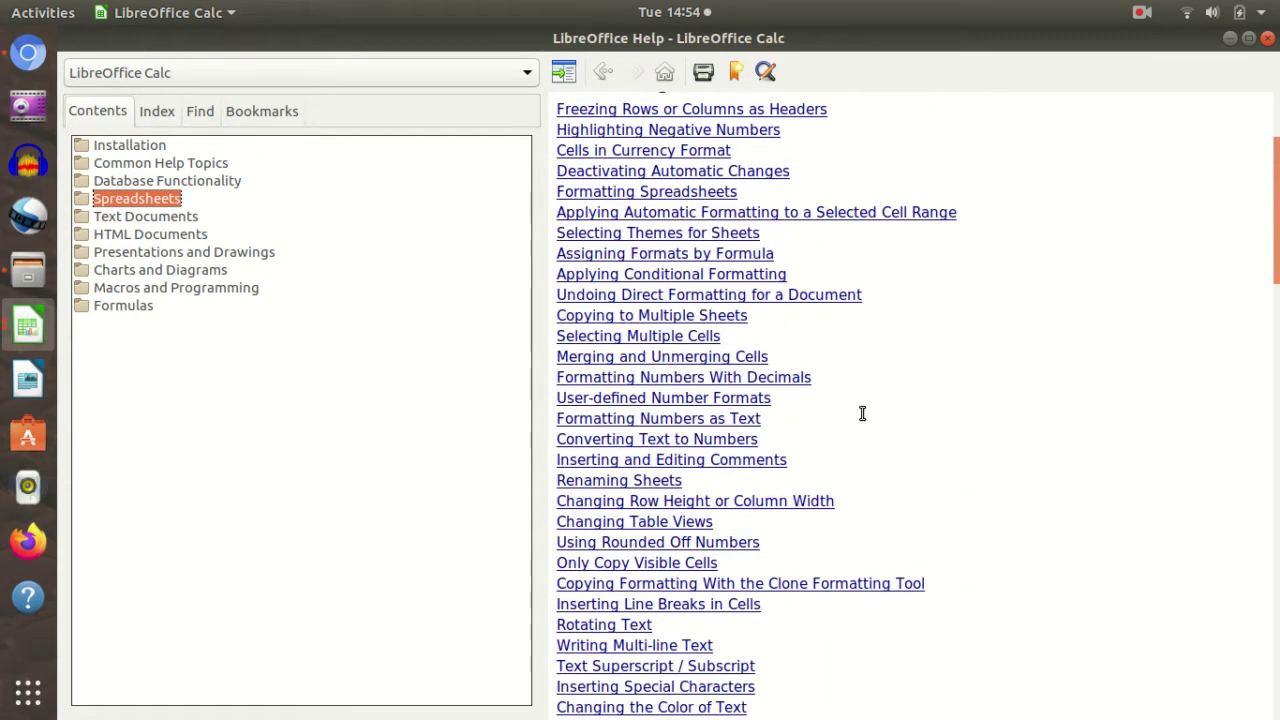
pyautogui.click(716, 234)
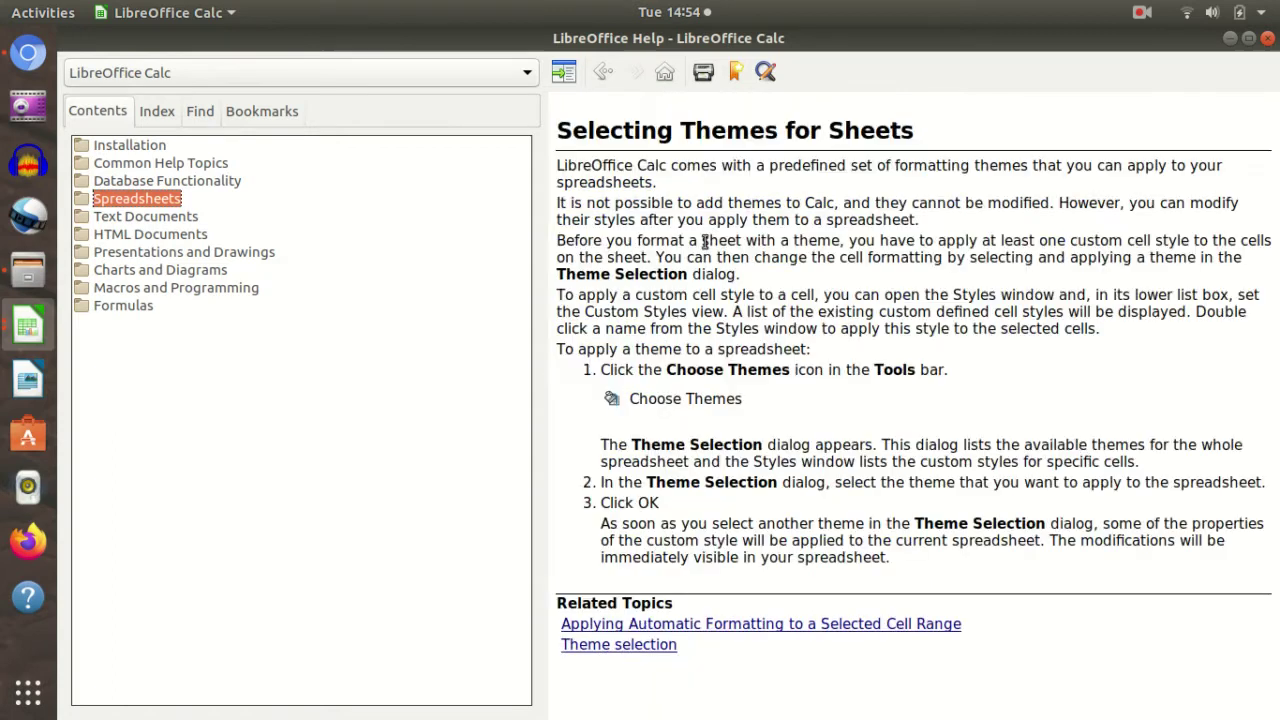
# Step: Go back and scroll through the Instructions list, then return to the Calc Help welcome page
pyautogui.click(599, 78)
pyautogui.scroll(-3, 911, 369)
pyautogui.scroll(-8, 926, 381)
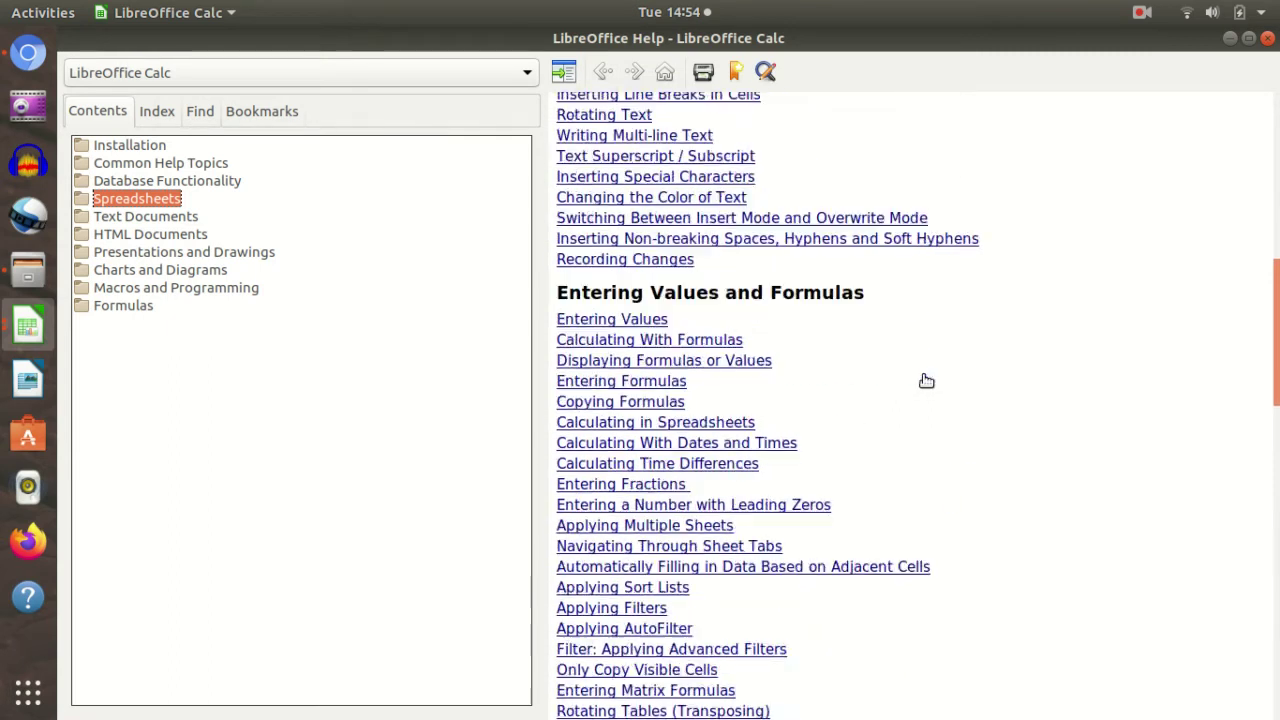
pyautogui.scroll(-4, 923, 366)
pyautogui.scroll(1, 869, 423)
pyautogui.scroll(-6, 704, 322)
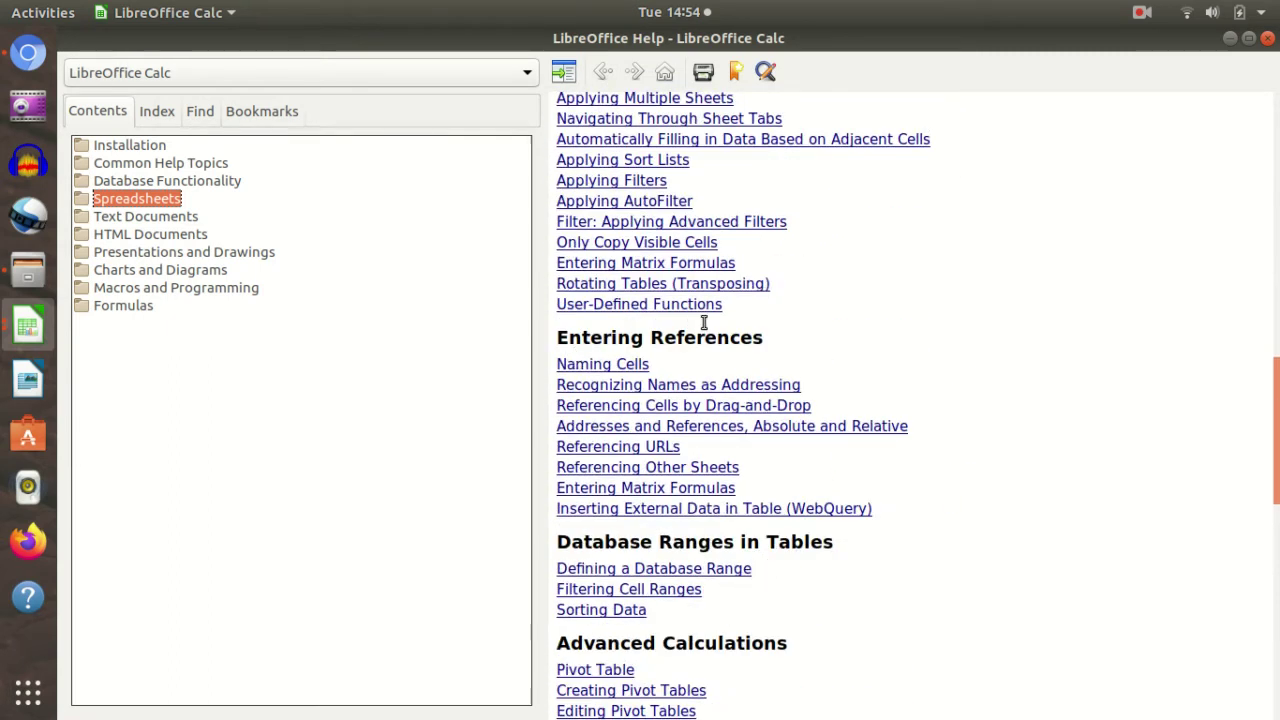
pyautogui.scroll(-5, 975, 355)
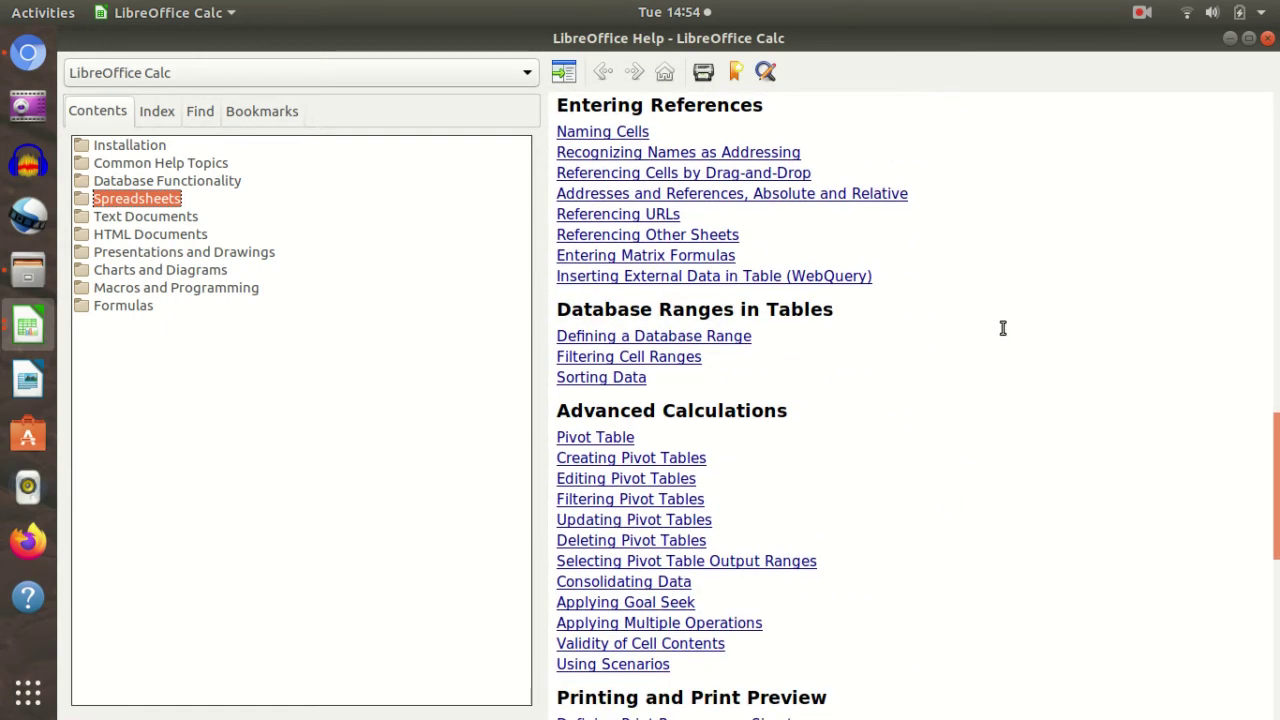
pyautogui.scroll(-4, 686, 229)
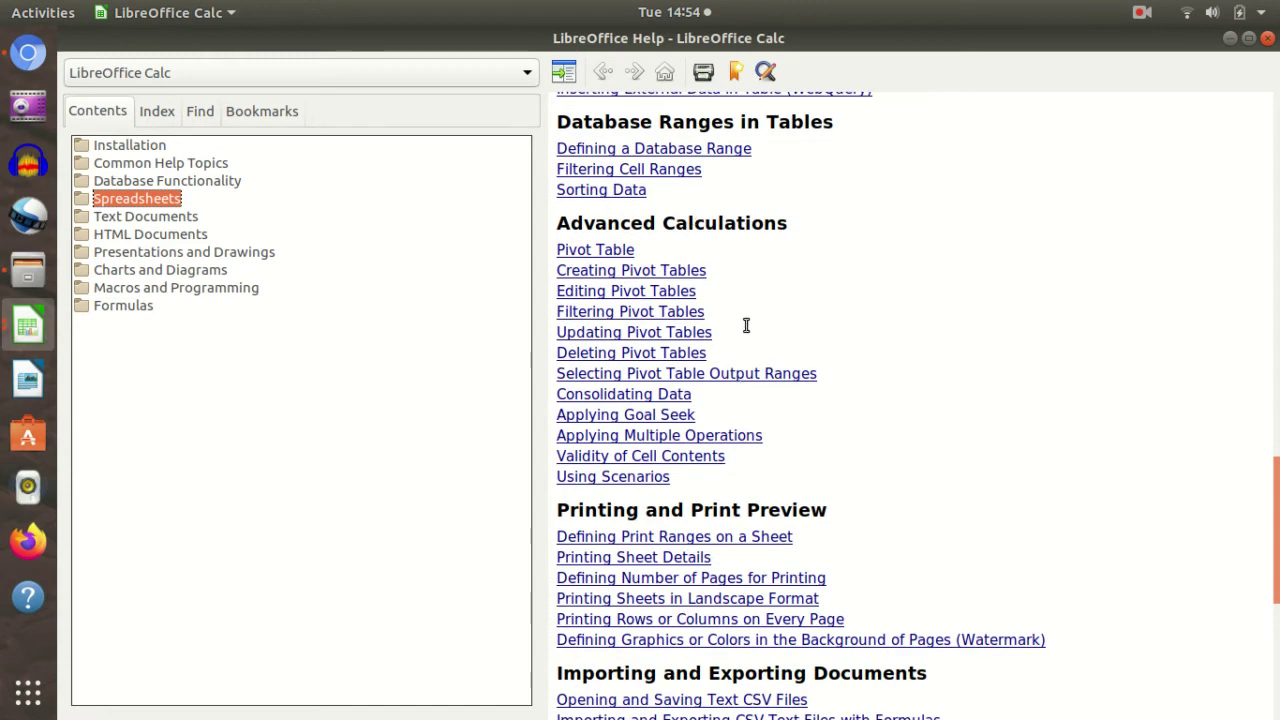
pyautogui.scroll(6, 994, 406)
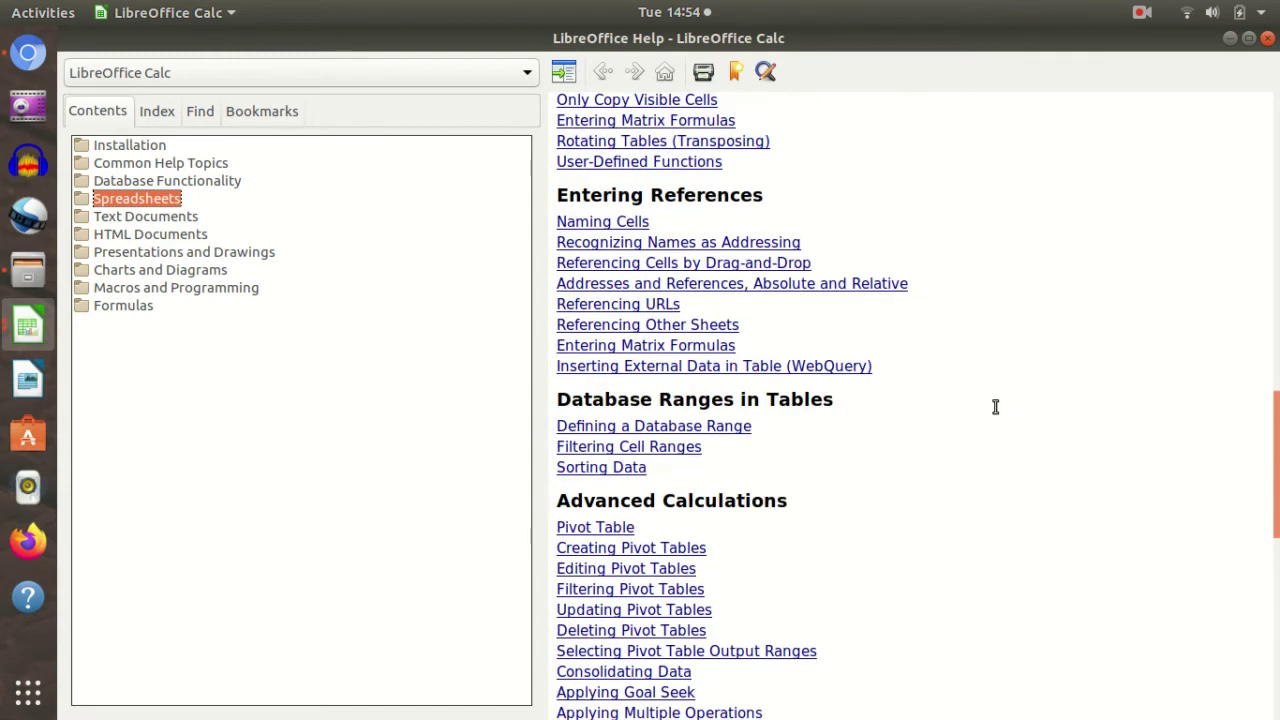
pyautogui.scroll(10, 1000, 403)
pyautogui.scroll(11, 997, 390)
pyautogui.scroll(6, 997, 385)
pyautogui.scroll(1, 1026, 360)
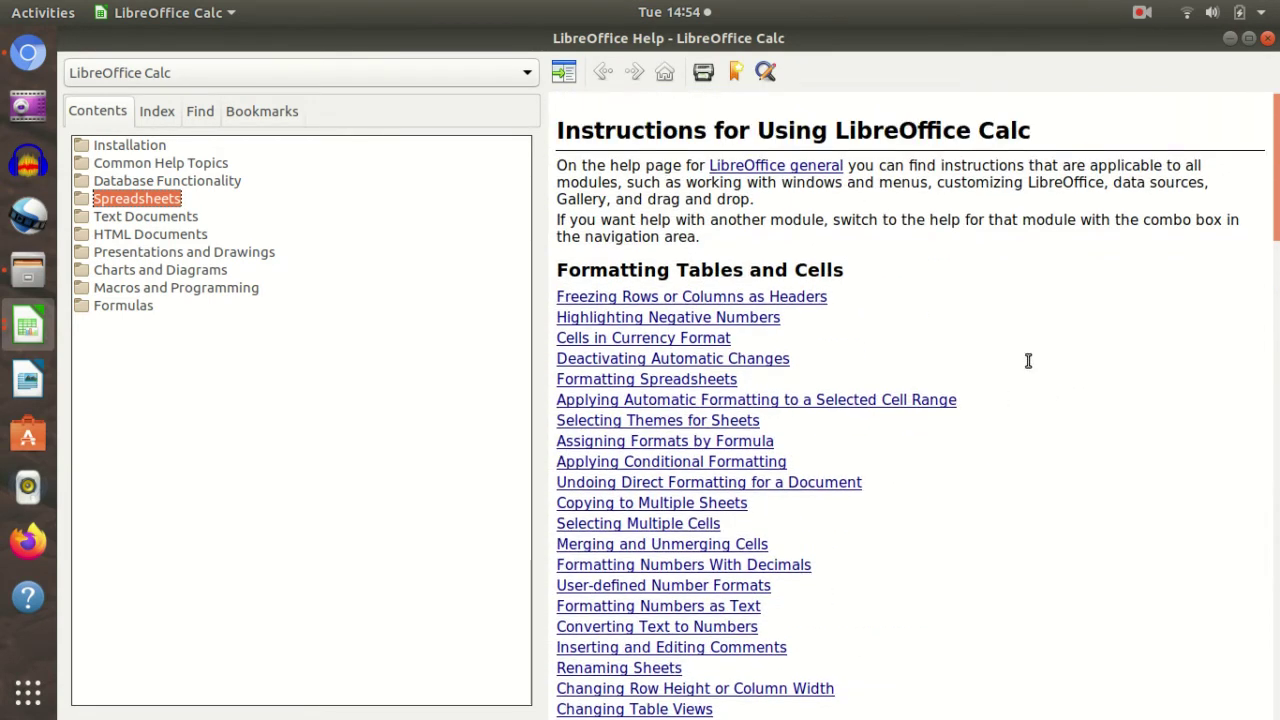
pyautogui.scroll(-4, 942, 368)
pyautogui.scroll(-9, 948, 367)
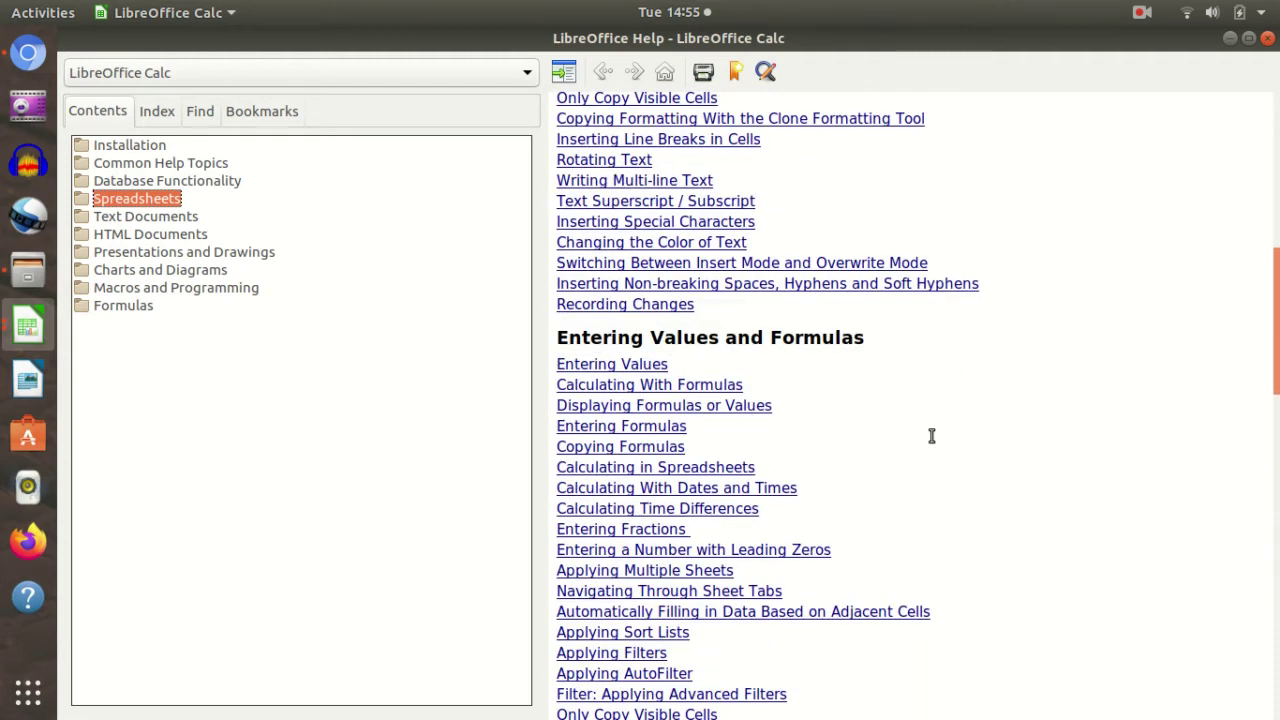
pyautogui.scroll(-5, 940, 434)
pyautogui.scroll(5, 897, 449)
pyautogui.scroll(4, 866, 422)
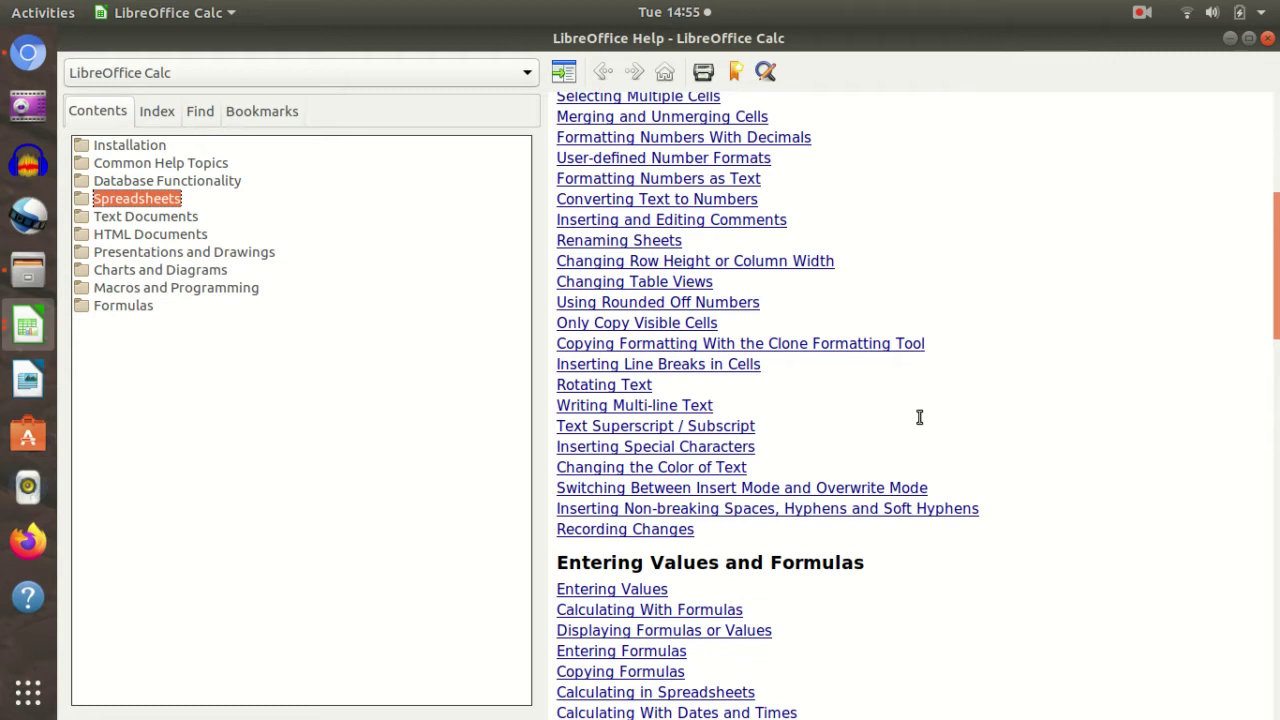
pyautogui.scroll(4, 890, 445)
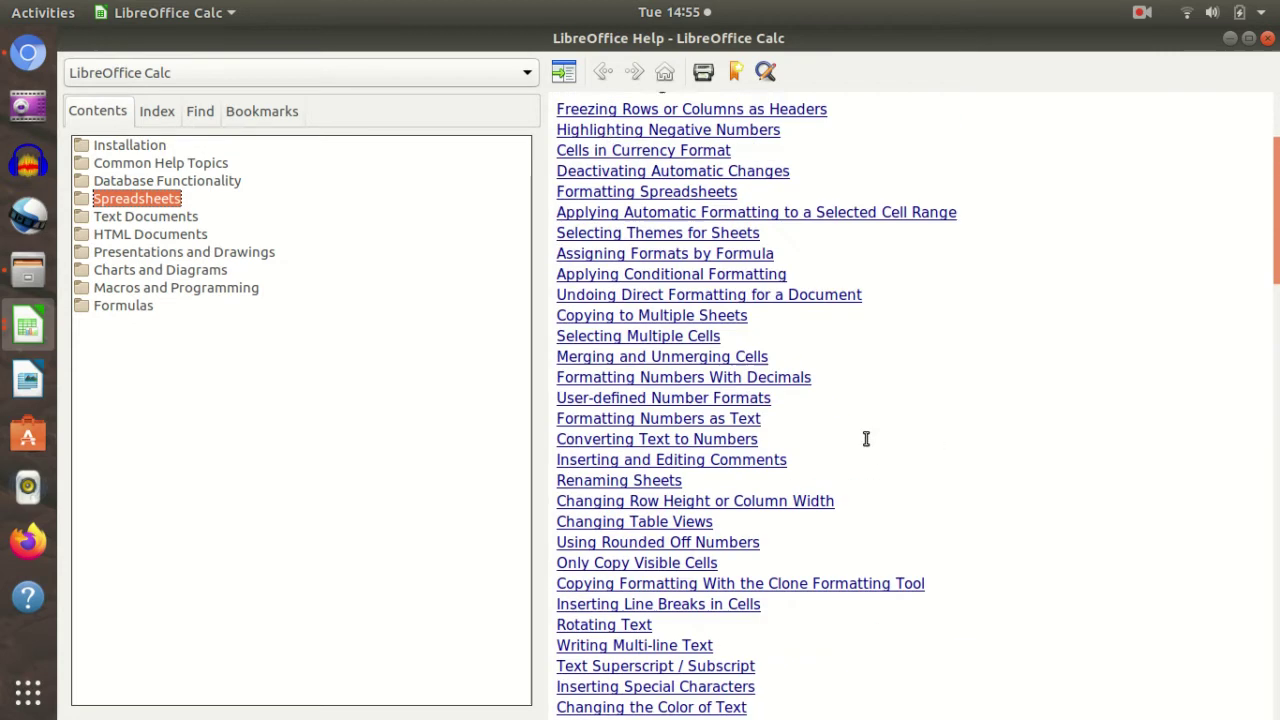
pyautogui.click(603, 72)
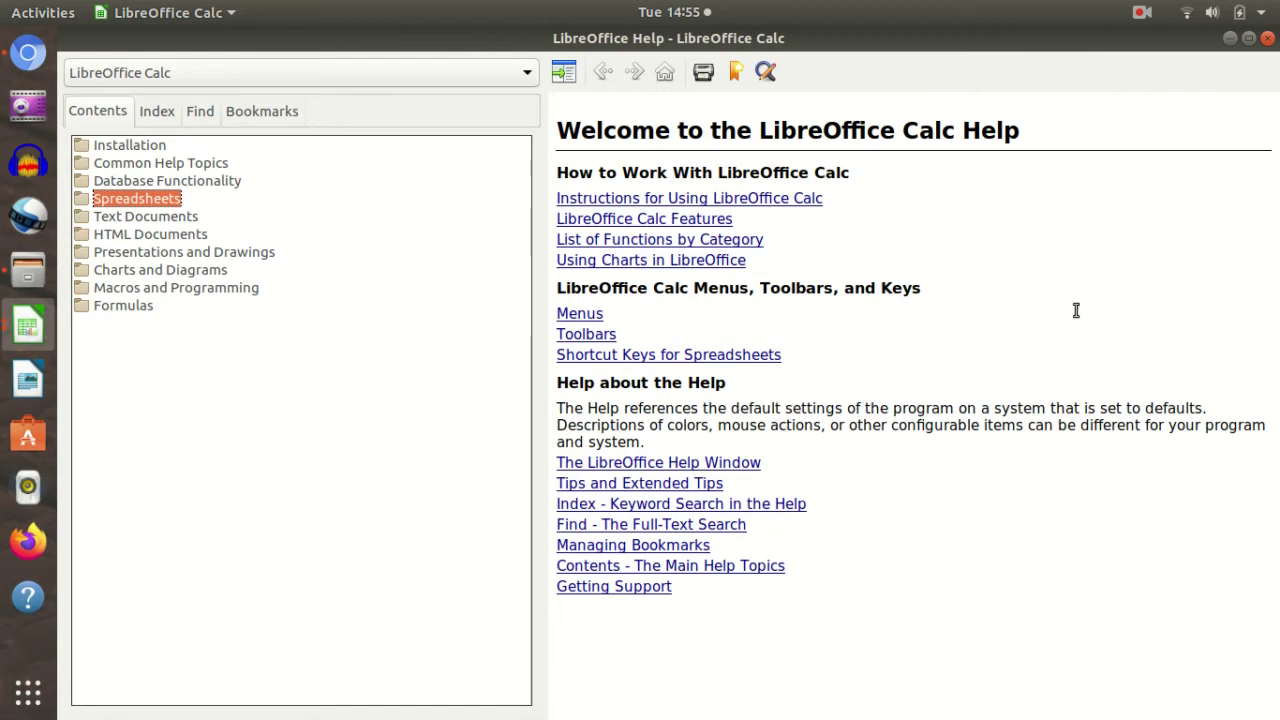
# Step: Close Help and check the marks in cells E10 and F6 of Sample-Sheet2
pyautogui.click(1267, 38)
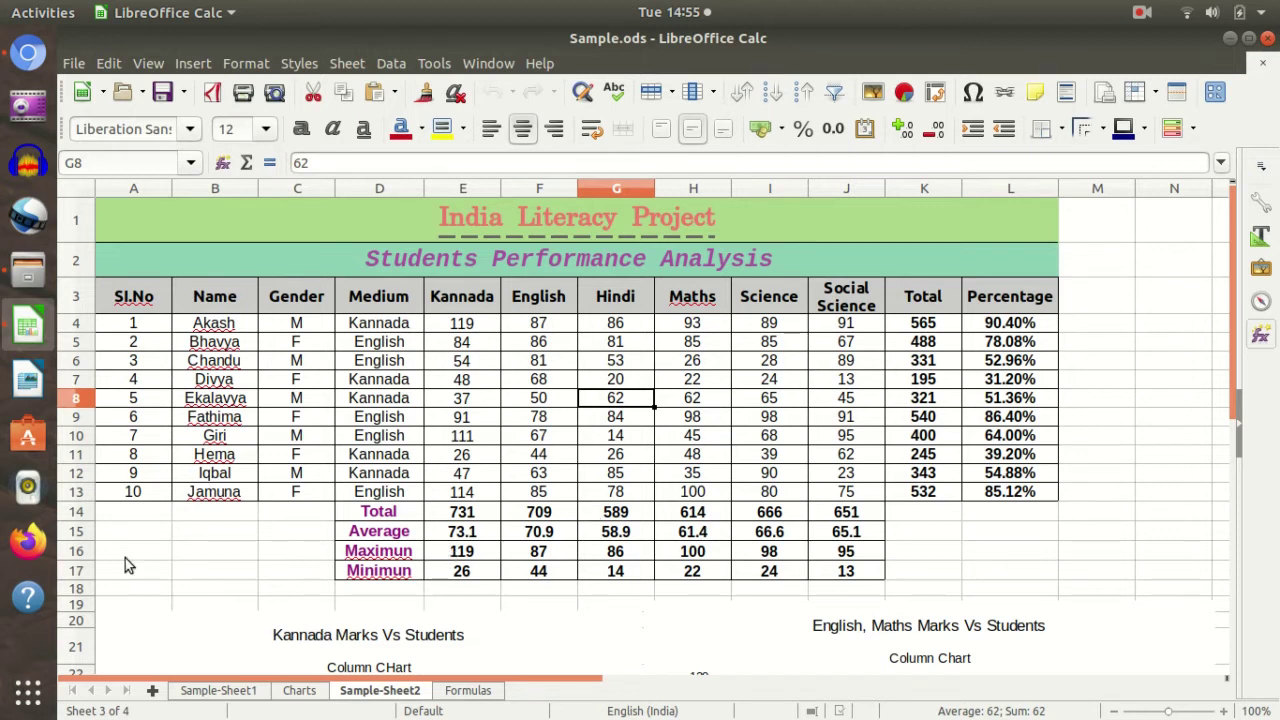
pyautogui.click(437, 433)
pyautogui.click(560, 366)
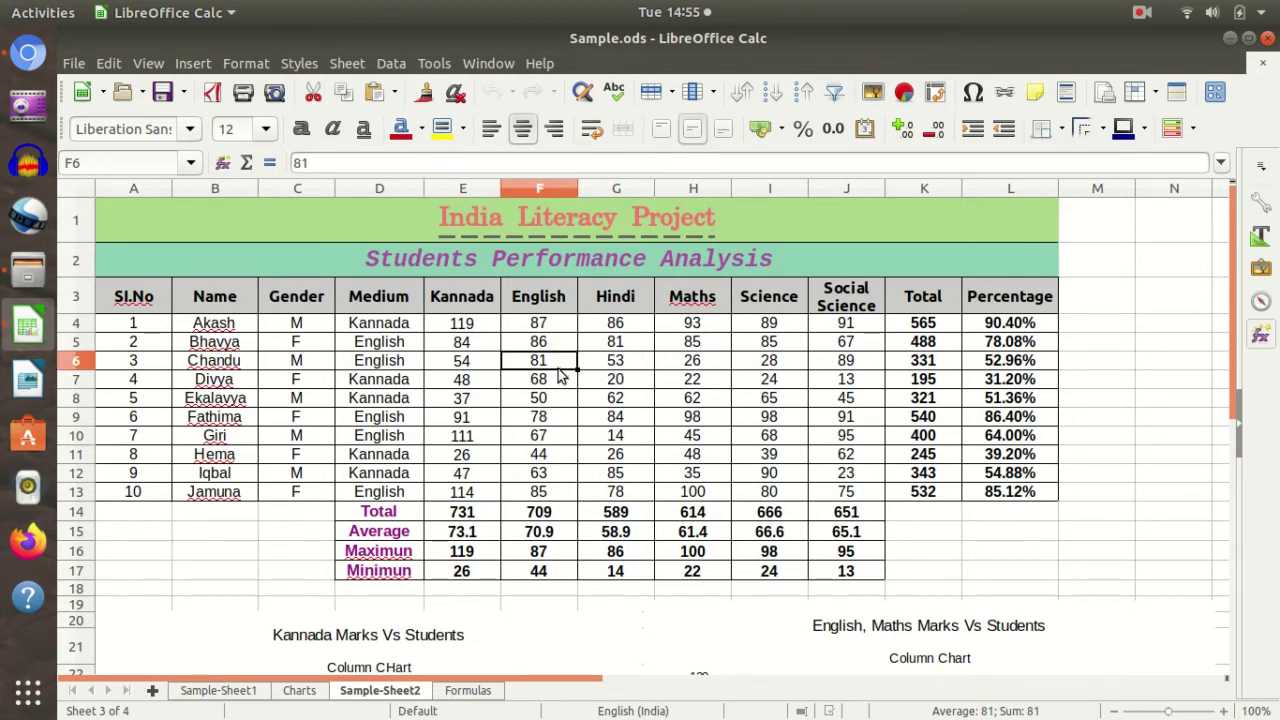
pyautogui.scroll(-1, 563, 389)
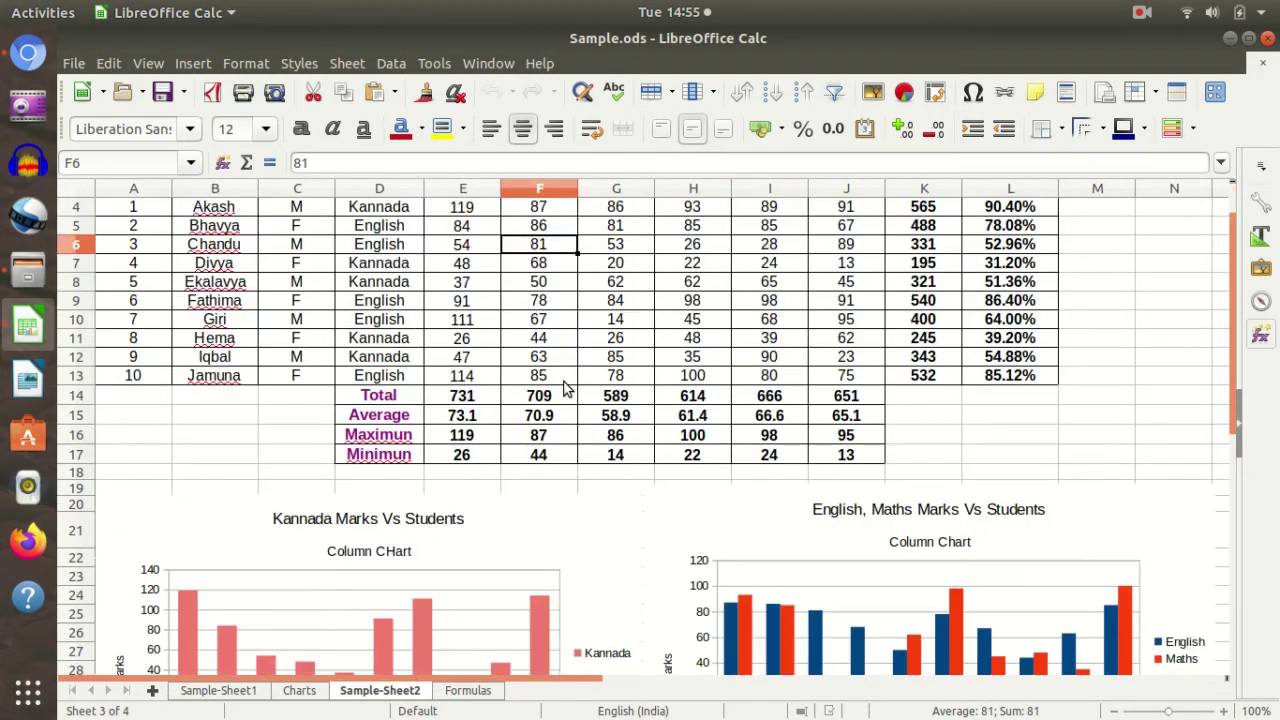
pyautogui.scroll(1, 563, 389)
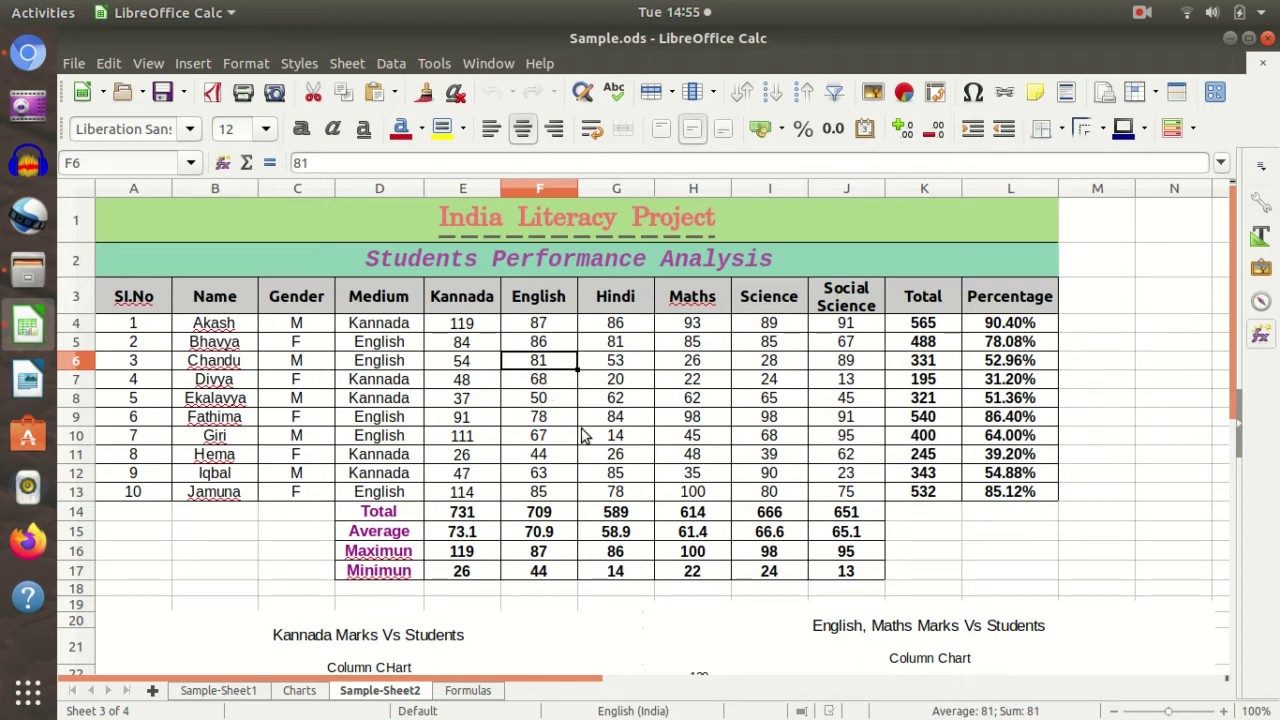
# Step: Inspect the entries in cells G10, F10, D10 and F11 of the marks table
pyautogui.click(588, 434)
pyautogui.click(532, 360)
pyautogui.click(512, 434)
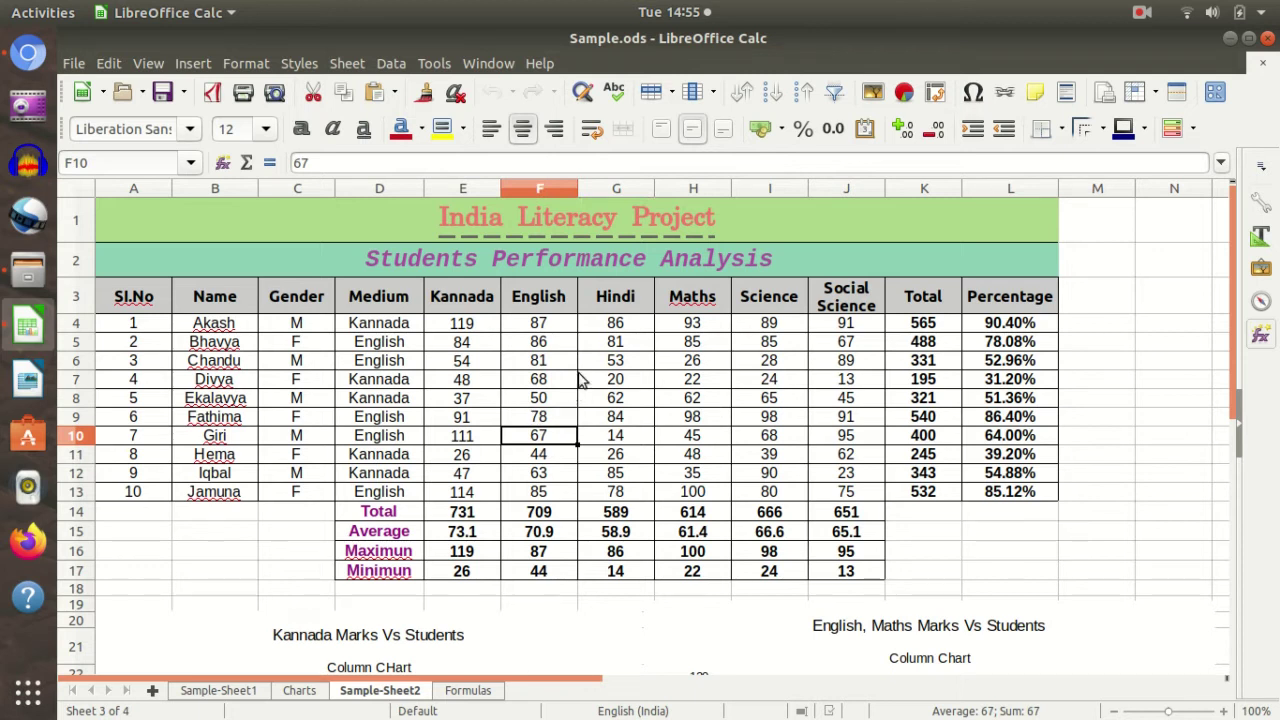
pyautogui.click(447, 384)
pyautogui.click(445, 453)
pyautogui.click(347, 432)
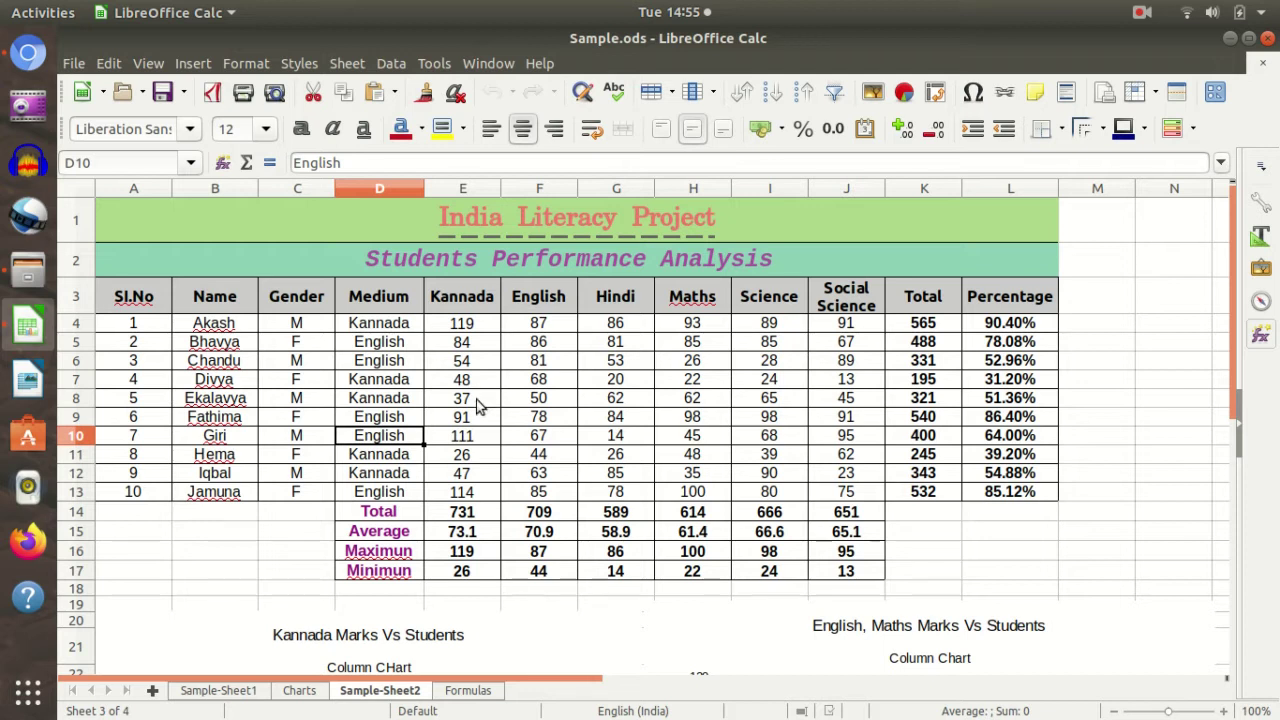
pyautogui.click(591, 398)
pyautogui.click(556, 456)
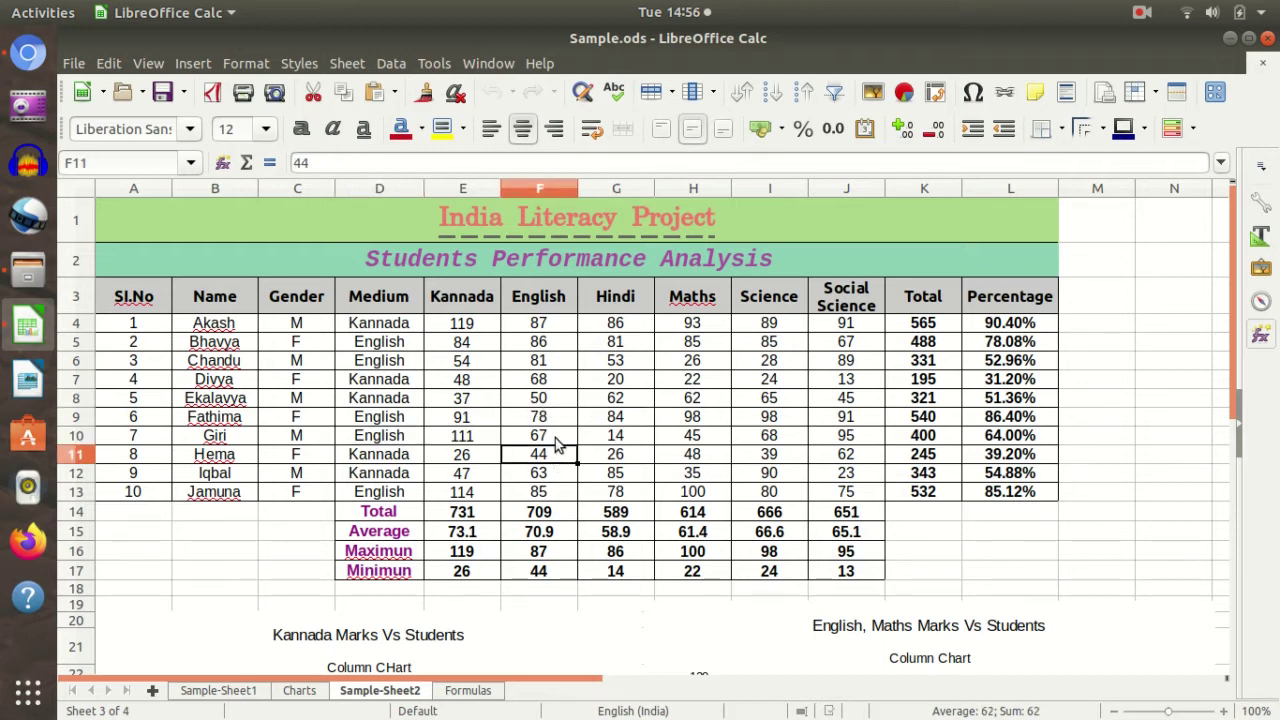
pyautogui.click(561, 388)
pyautogui.click(670, 382)
pyautogui.click(646, 438)
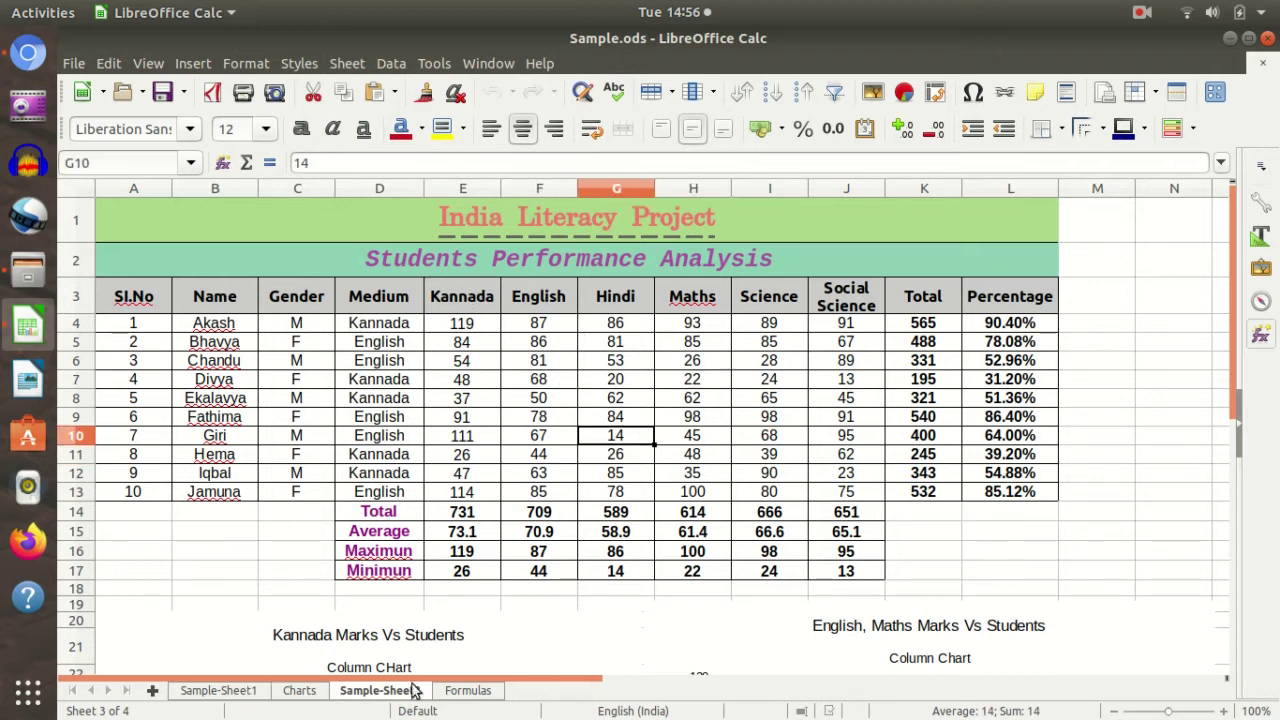
# Step: Protect Sample-Sheet2 via Tools > Protect Sheet, entering and confirming a password
pyautogui.click(434, 64)
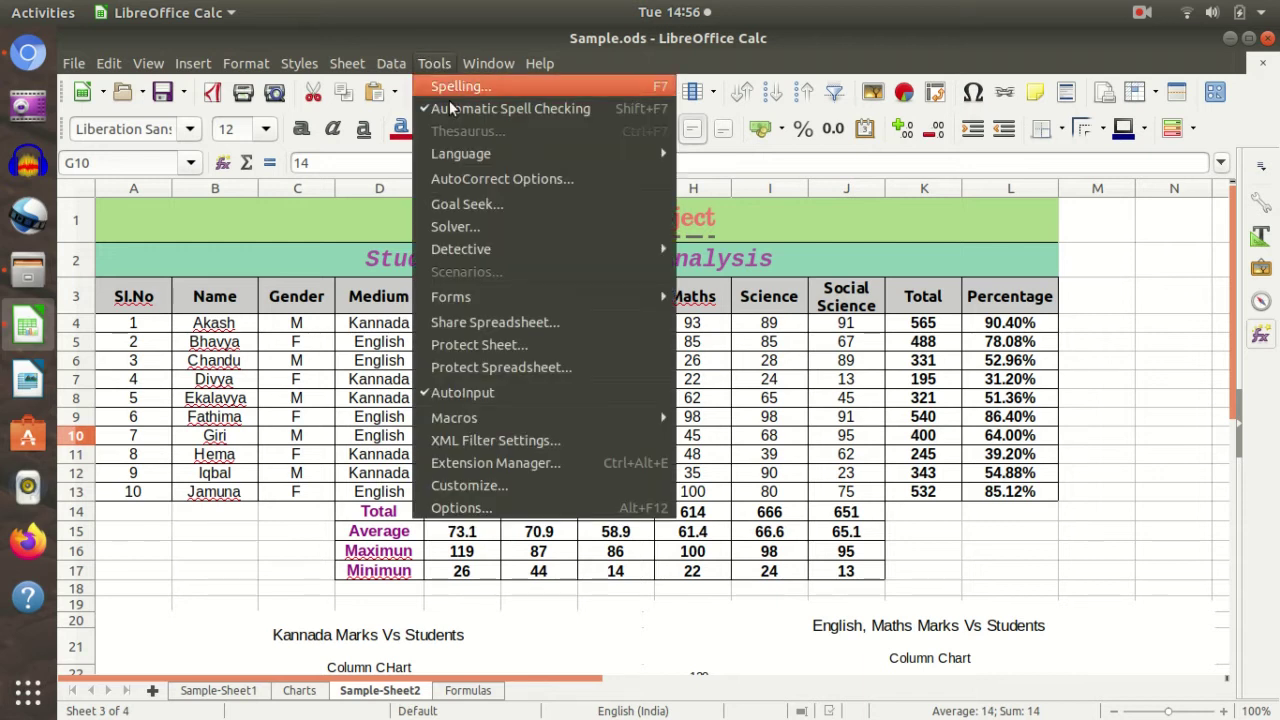
pyautogui.click(555, 347)
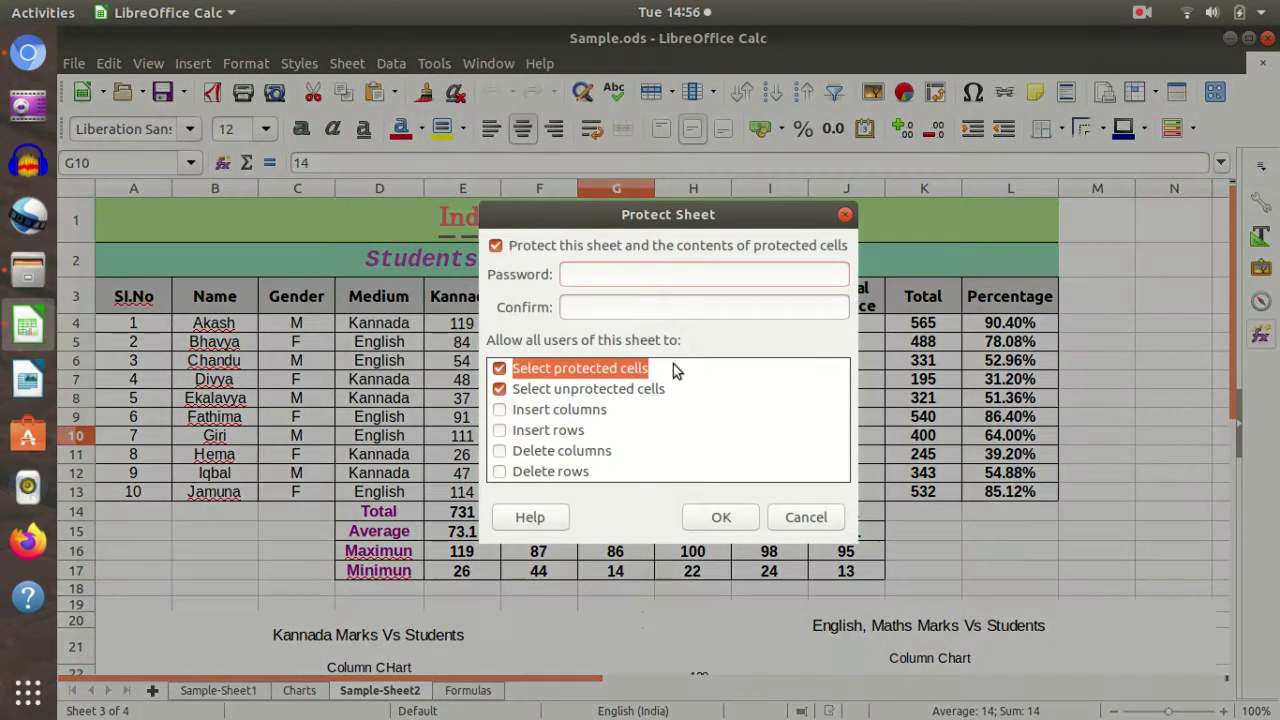
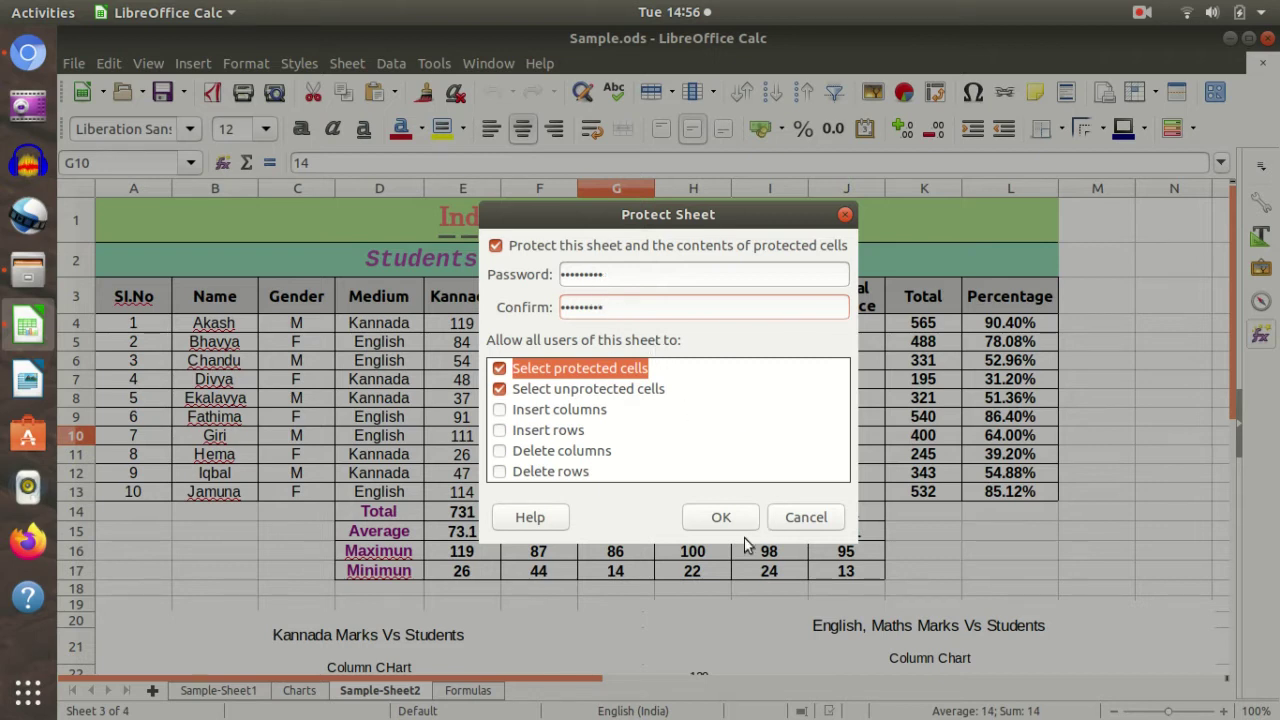
pyautogui.click(724, 517)
# Step: Close the saved, protected Sample.ods window to return to the desktop
pyautogui.scroll(-4, 608, 512)
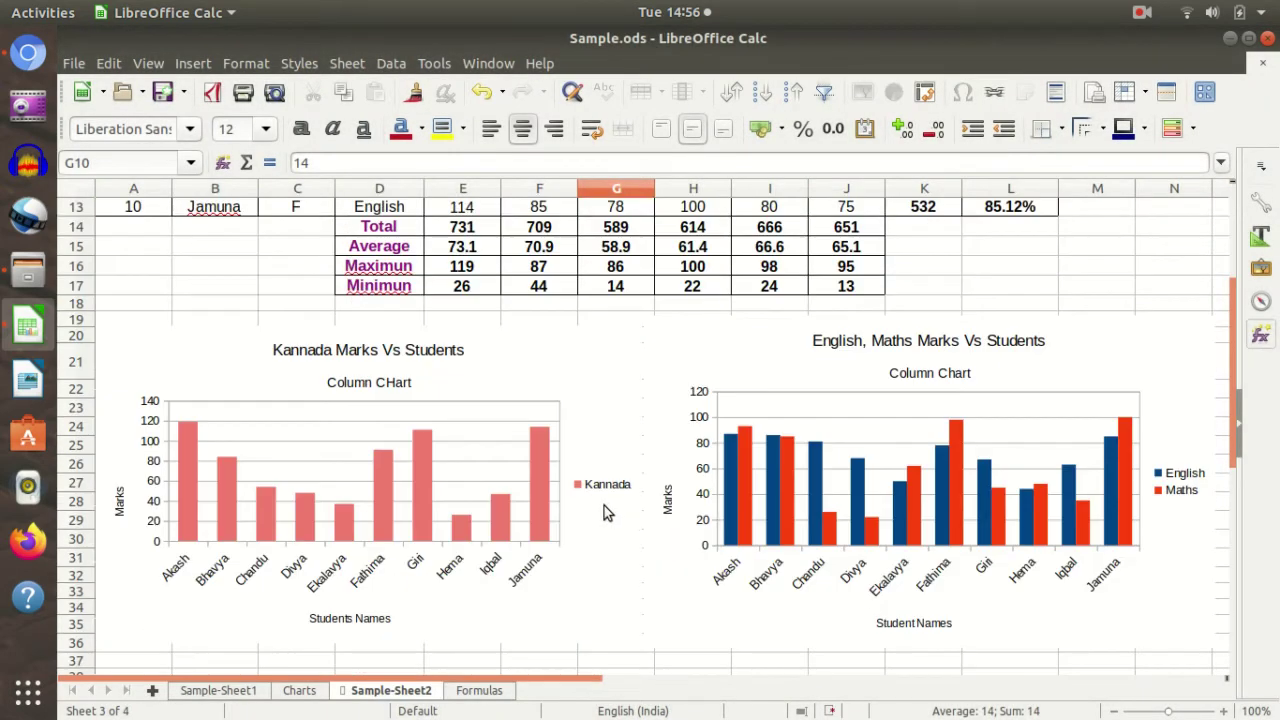
pyautogui.scroll(4, 604, 505)
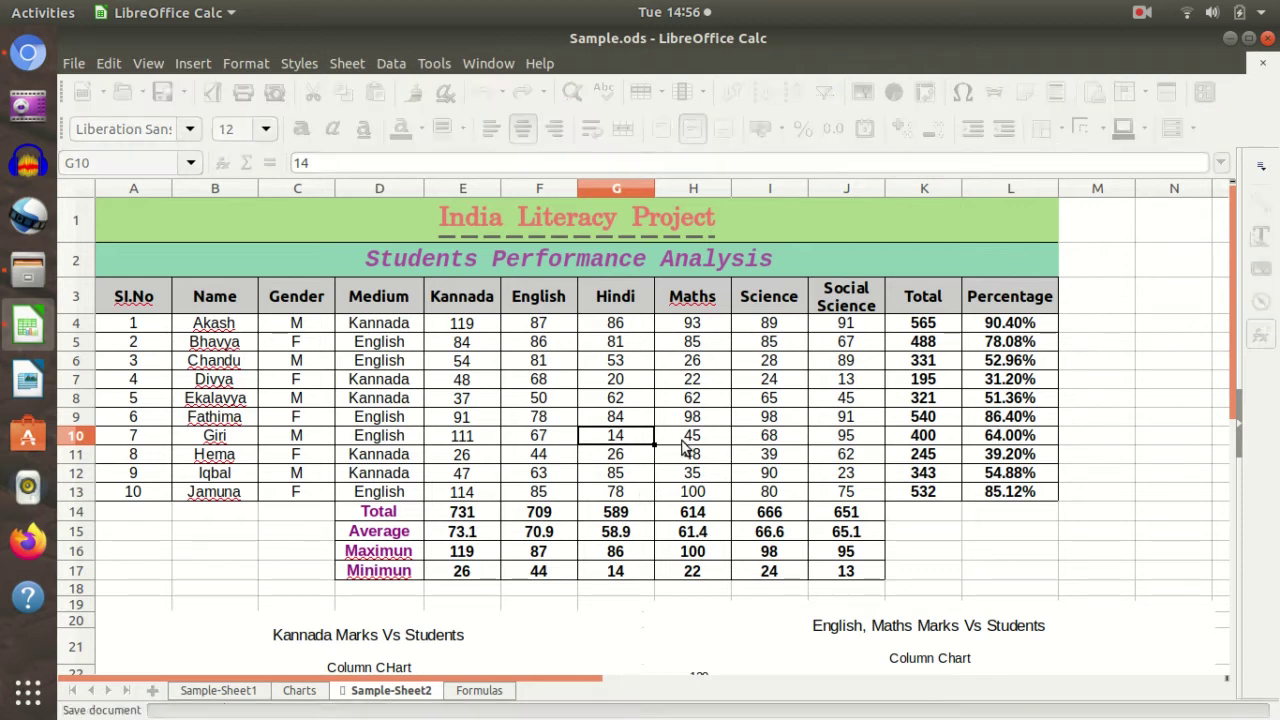
pyautogui.click(1268, 37)
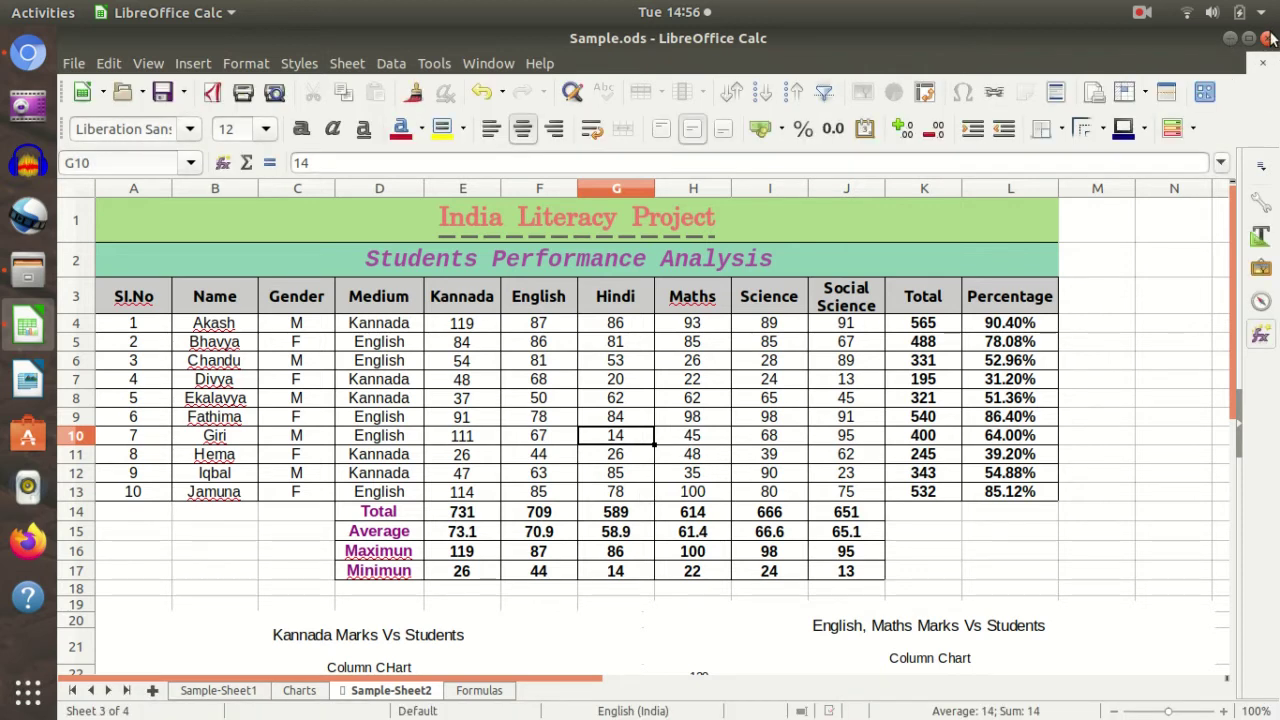
# Step: Reopen Sample.ods and try editing cell B16, then dismiss the protected-cells warning
pyautogui.doubleClick(119, 532)
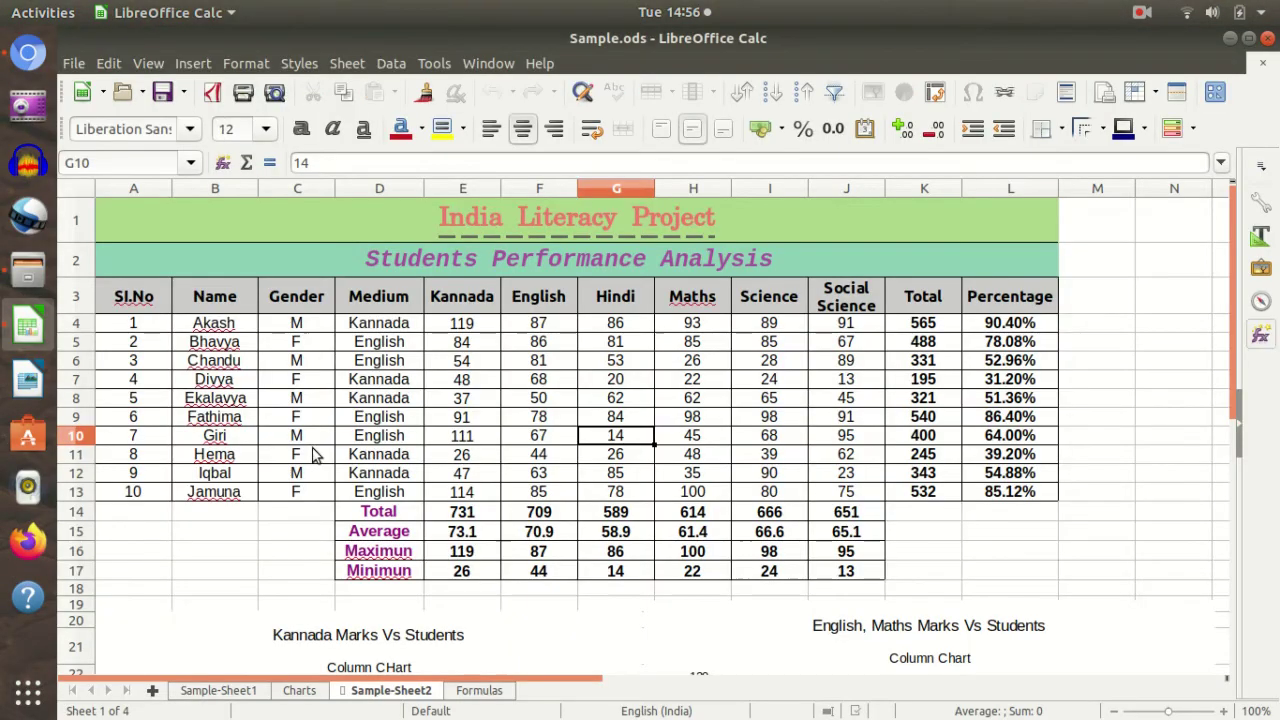
pyautogui.click(470, 455)
pyautogui.scroll(-1, 278, 543)
pyautogui.doubleClick(250, 440)
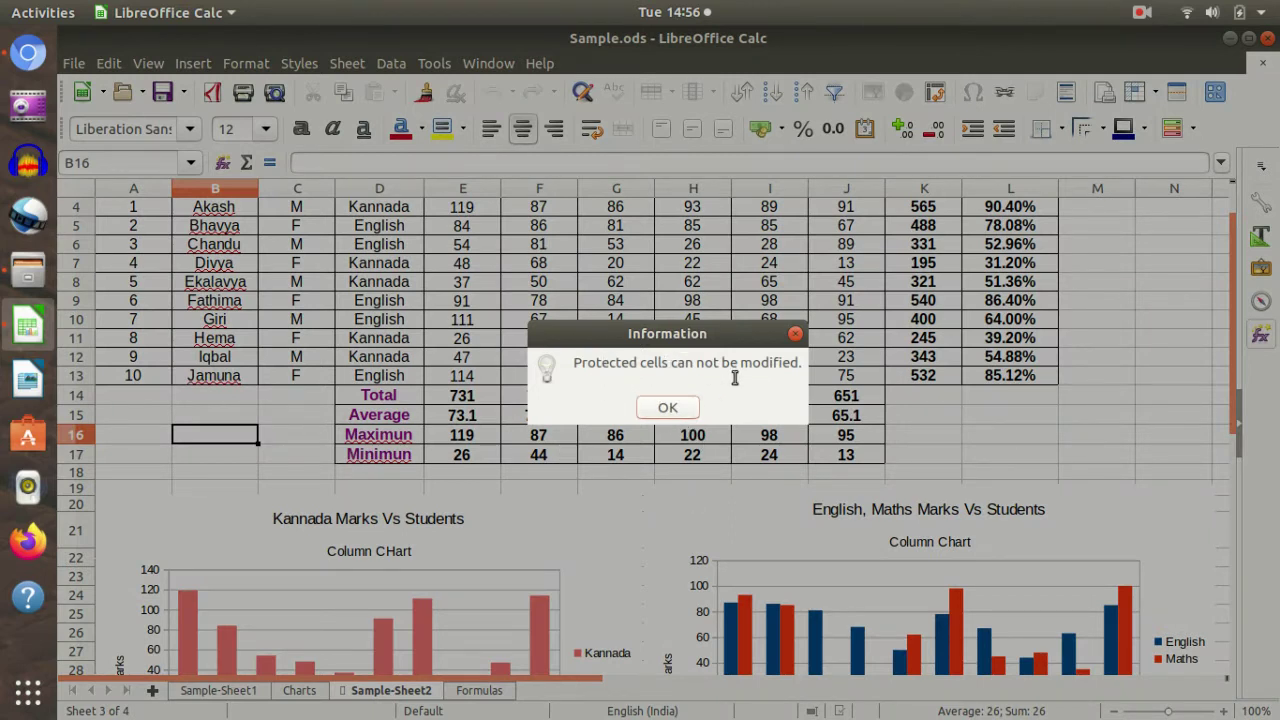
pyautogui.click(667, 408)
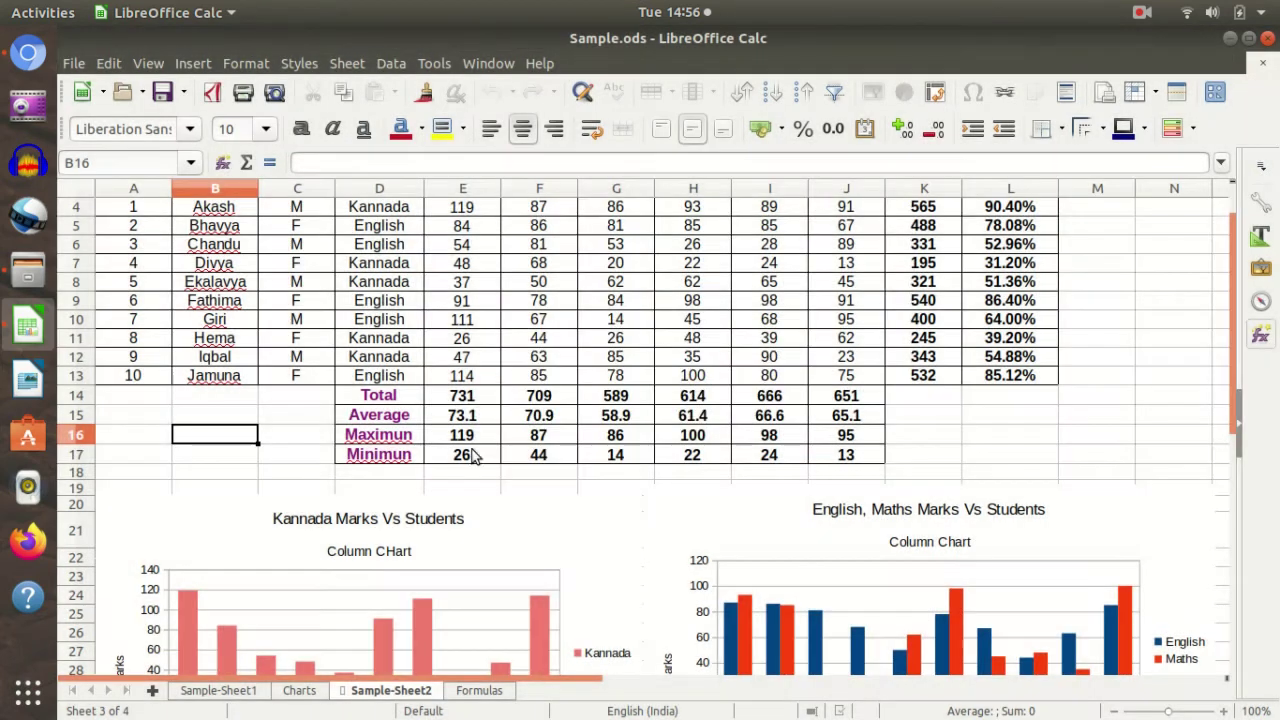
# Step: Select cell E15, the marks block E6:G11 and cell F8 on the protected sheet
pyautogui.scroll(1, 517, 402)
pyautogui.scroll(-3, 550, 415)
pyautogui.click(470, 300)
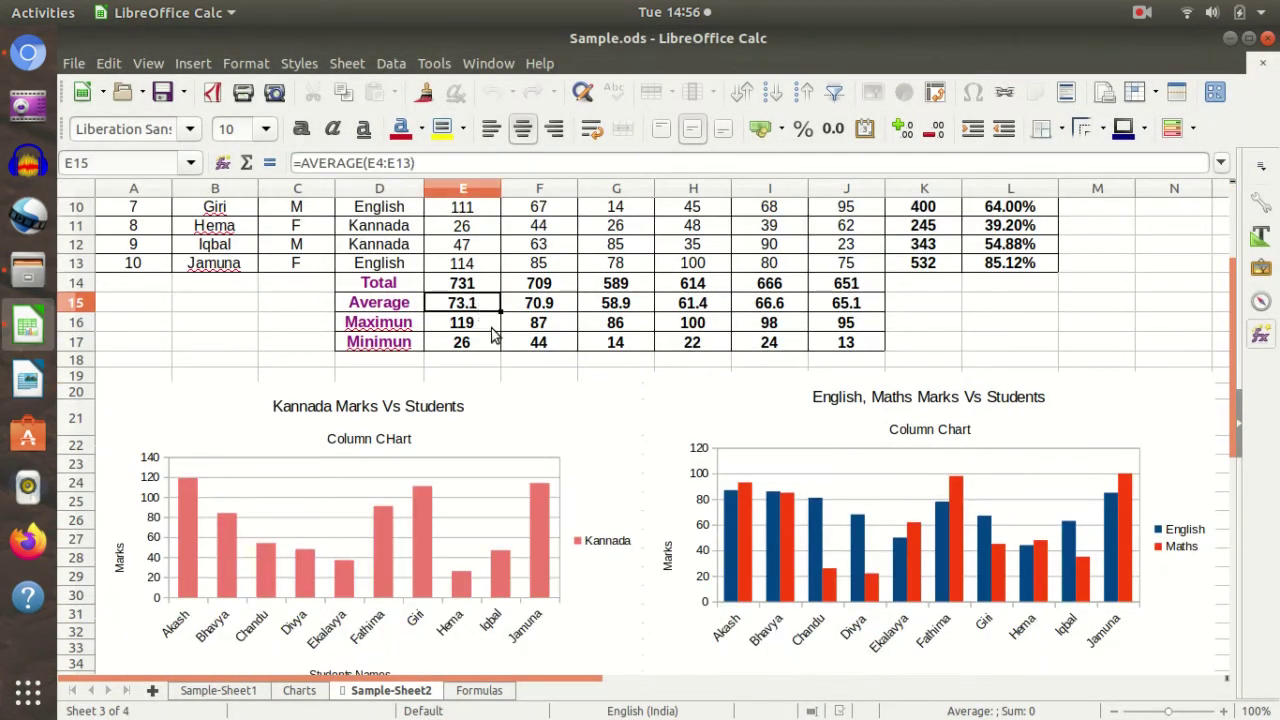
pyautogui.scroll(3, 595, 415)
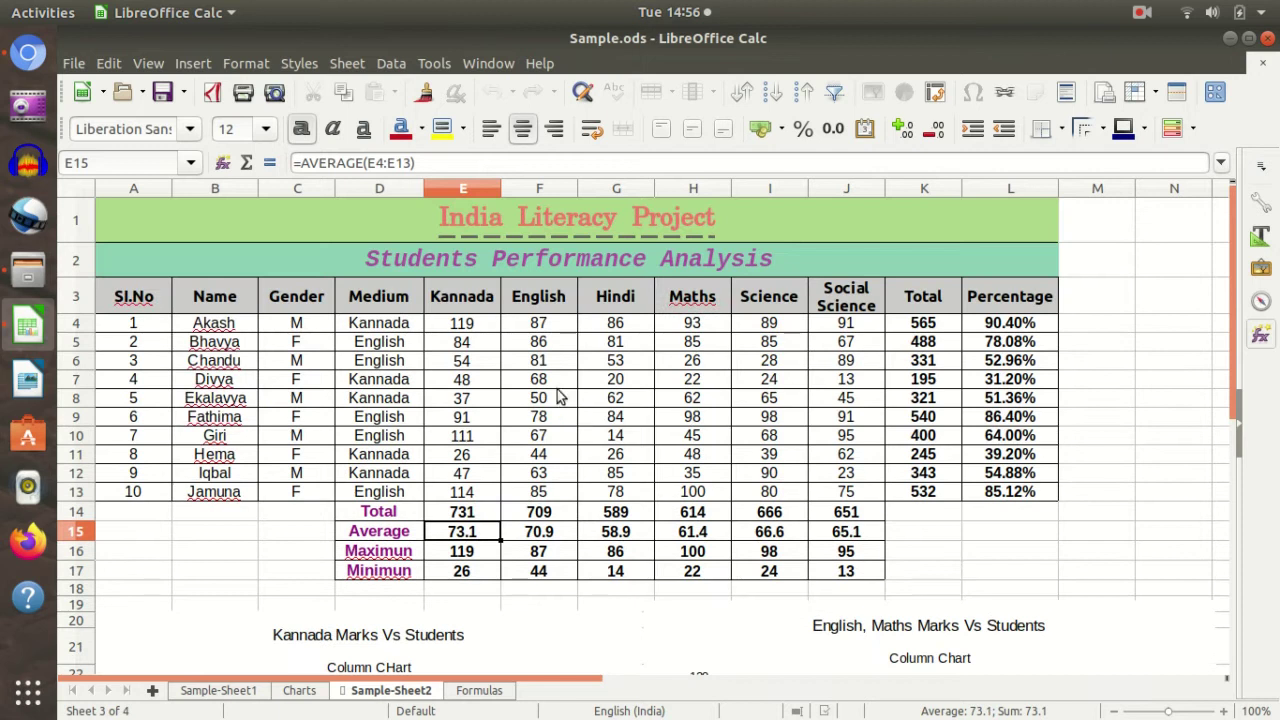
pyautogui.moveTo(465, 362); pyautogui.dragTo(605, 455)
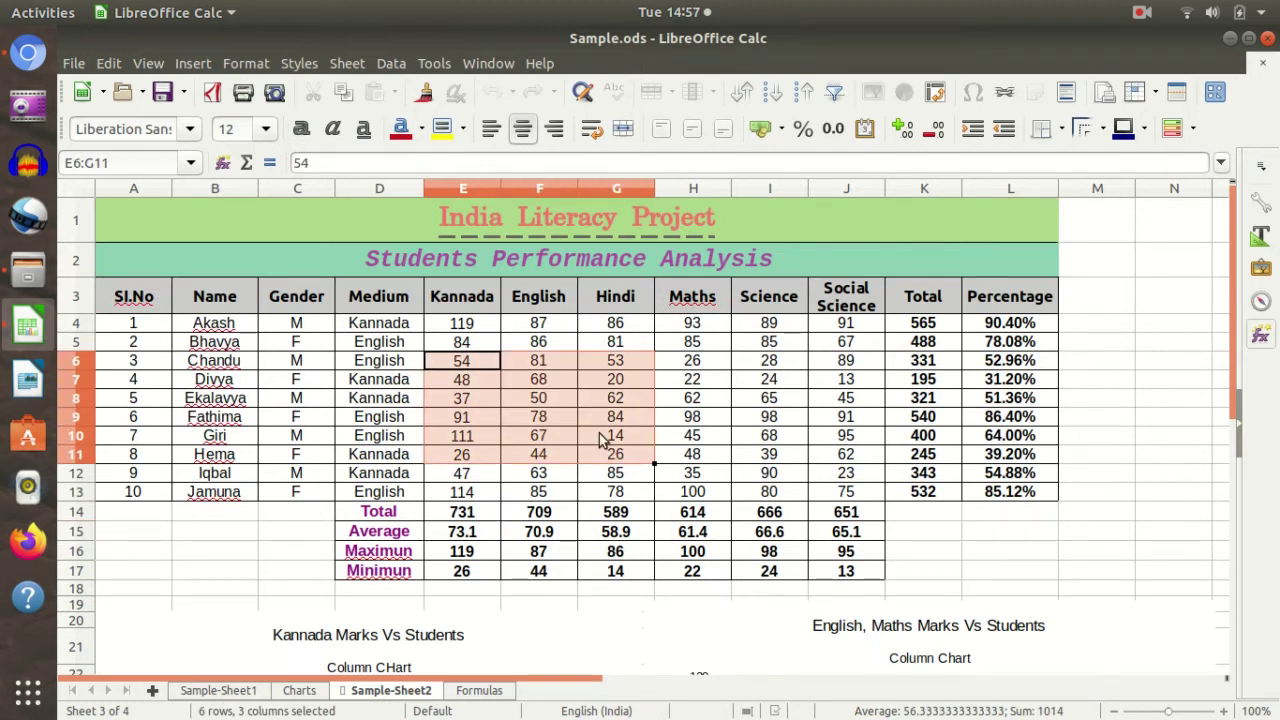
pyautogui.click(540, 398)
pyautogui.scroll(-5, 525, 420)
pyautogui.scroll(5, 520, 420)
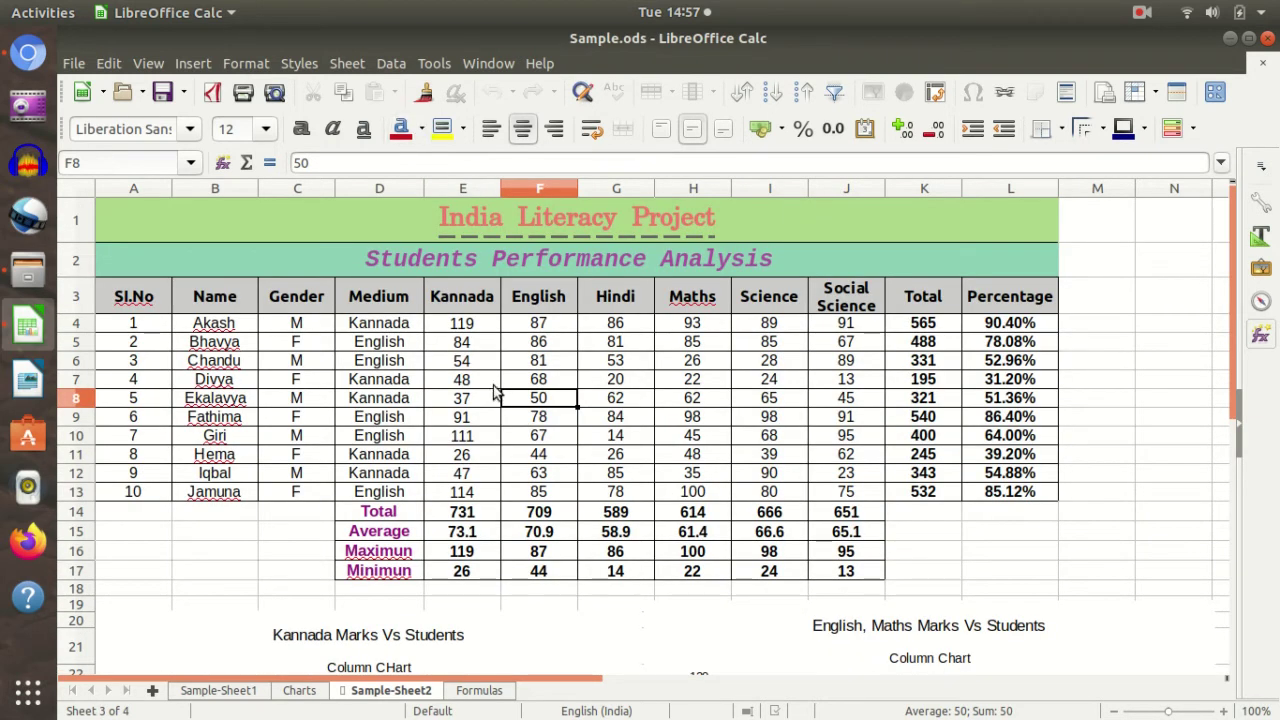
# Step: Unprotect Sample-Sheet2 through Tools > Protect Sheet by entering its password
pyautogui.click(435, 63)
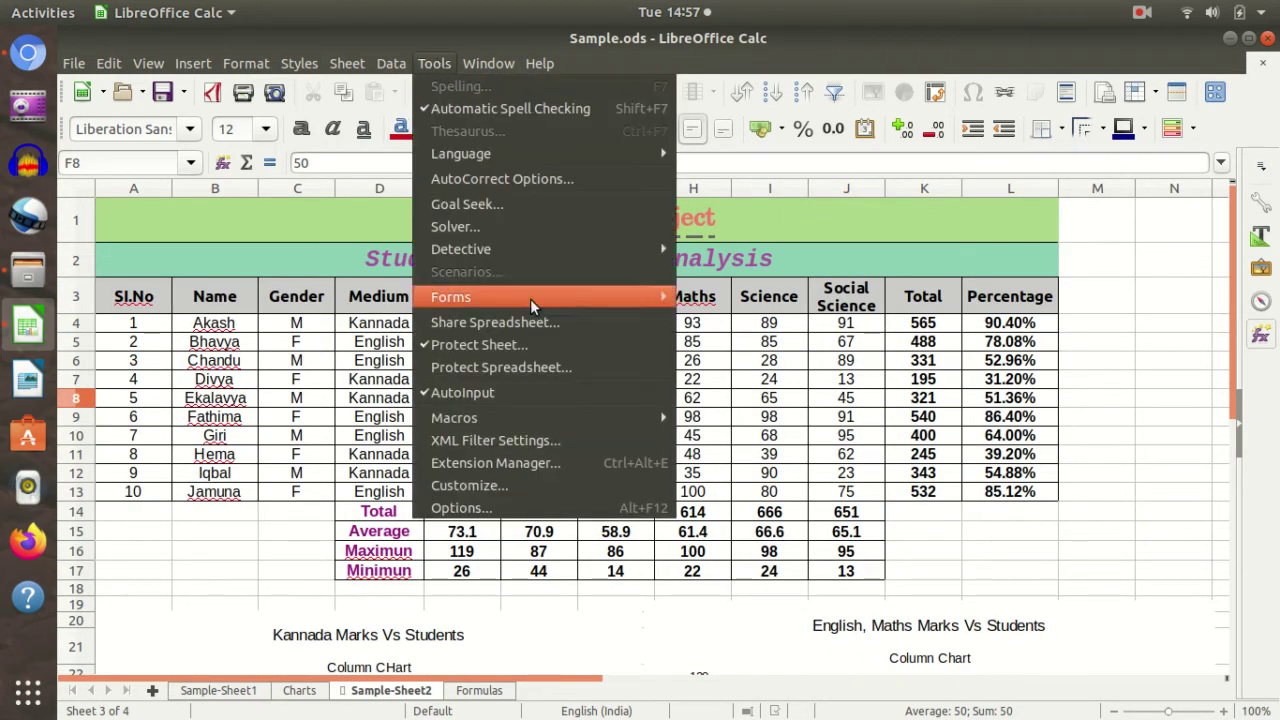
pyautogui.click(559, 346)
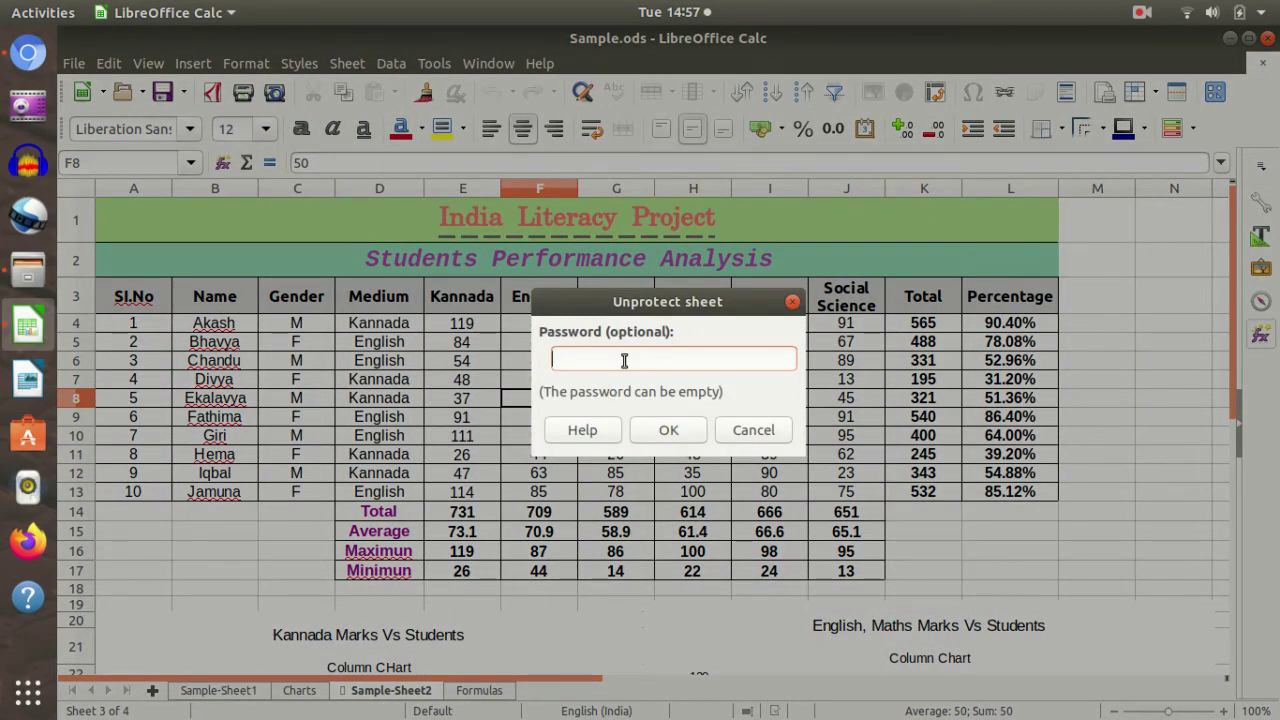
pyautogui.write('4')
pyautogui.click(669, 428)
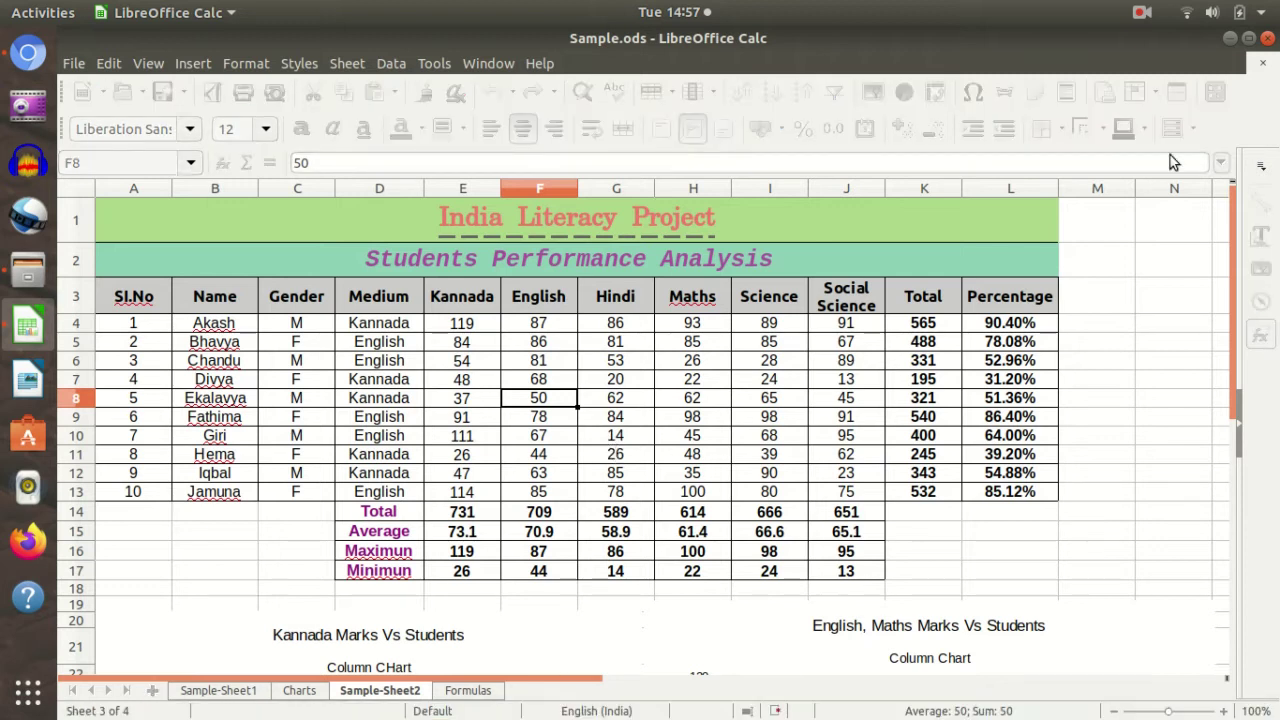
# Step: Close and reopen Sample.ods, then type 'sfsfs' into B15 and erase it
pyautogui.click(1268, 38)
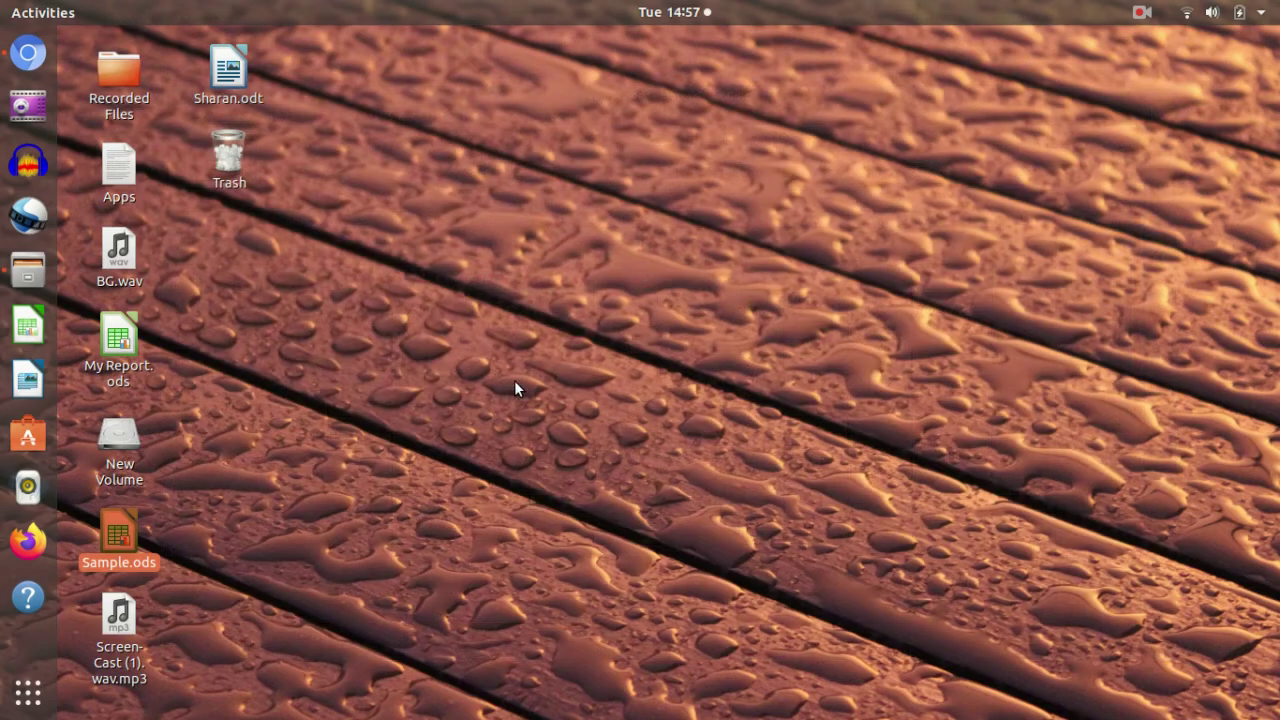
pyautogui.doubleClick(118, 540)
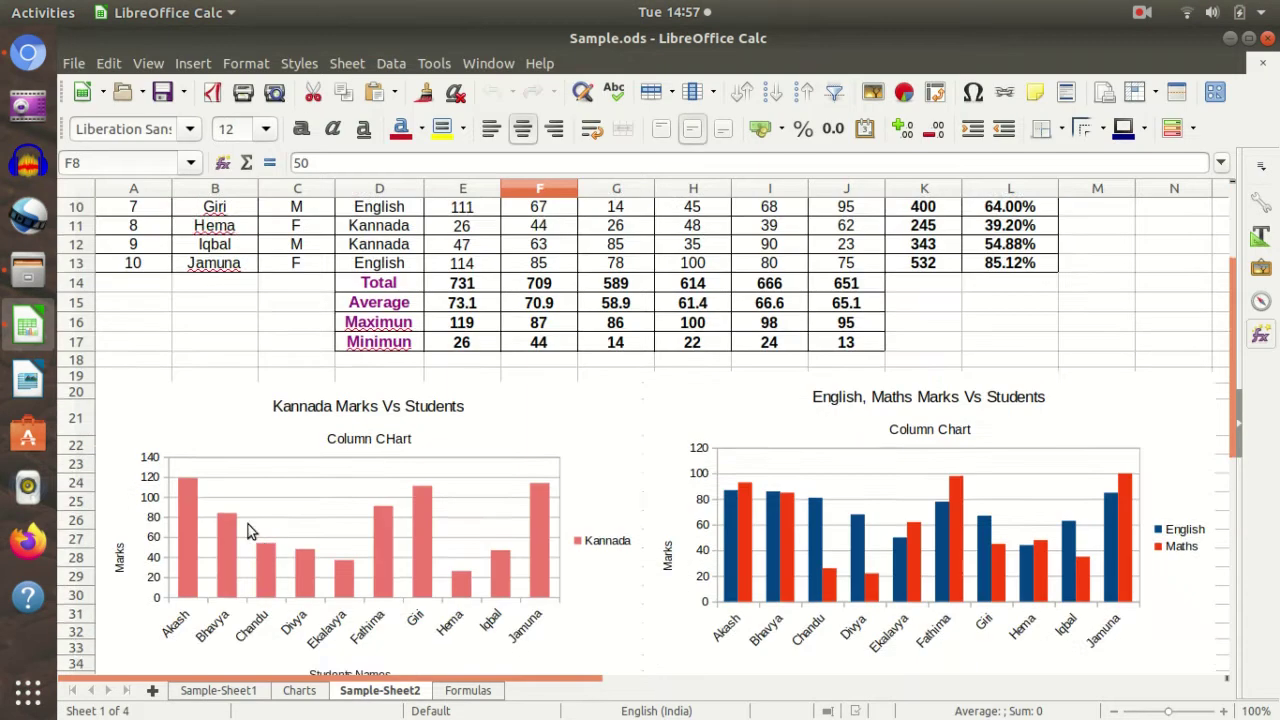
pyautogui.scroll(-3, 229, 323)
pyautogui.scroll(4, 217, 467)
pyautogui.click(197, 363)
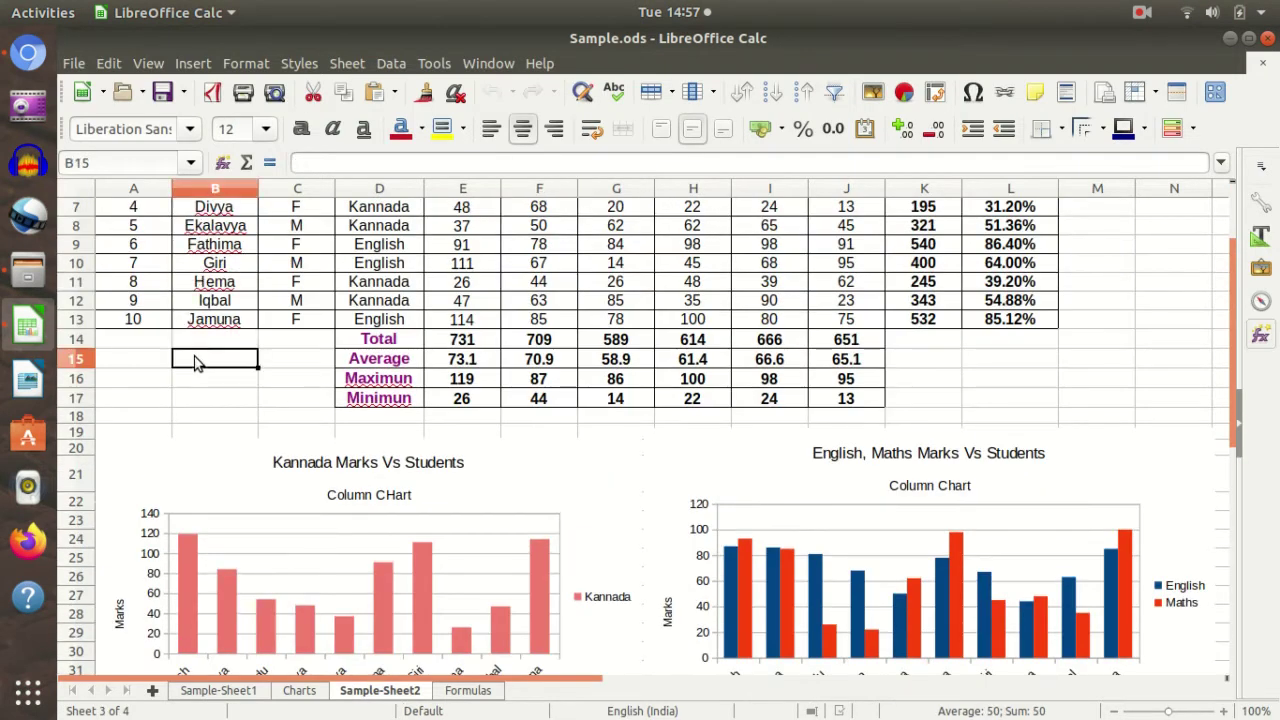
pyautogui.write('sfsfs')
pyautogui.press('BackSpace')
pyautogui.press('BackSpace')
pyautogui.press('BackSpace')
pyautogui.press('BackSpace')
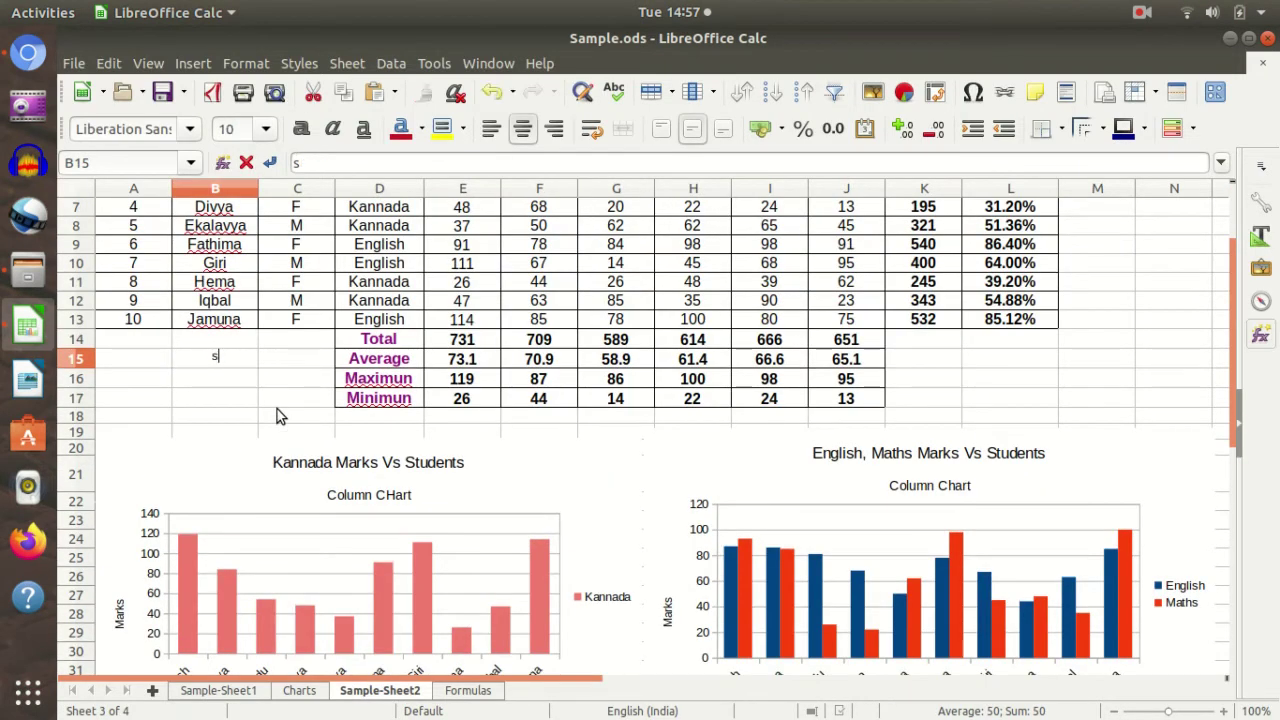
pyautogui.press('BackSpace')
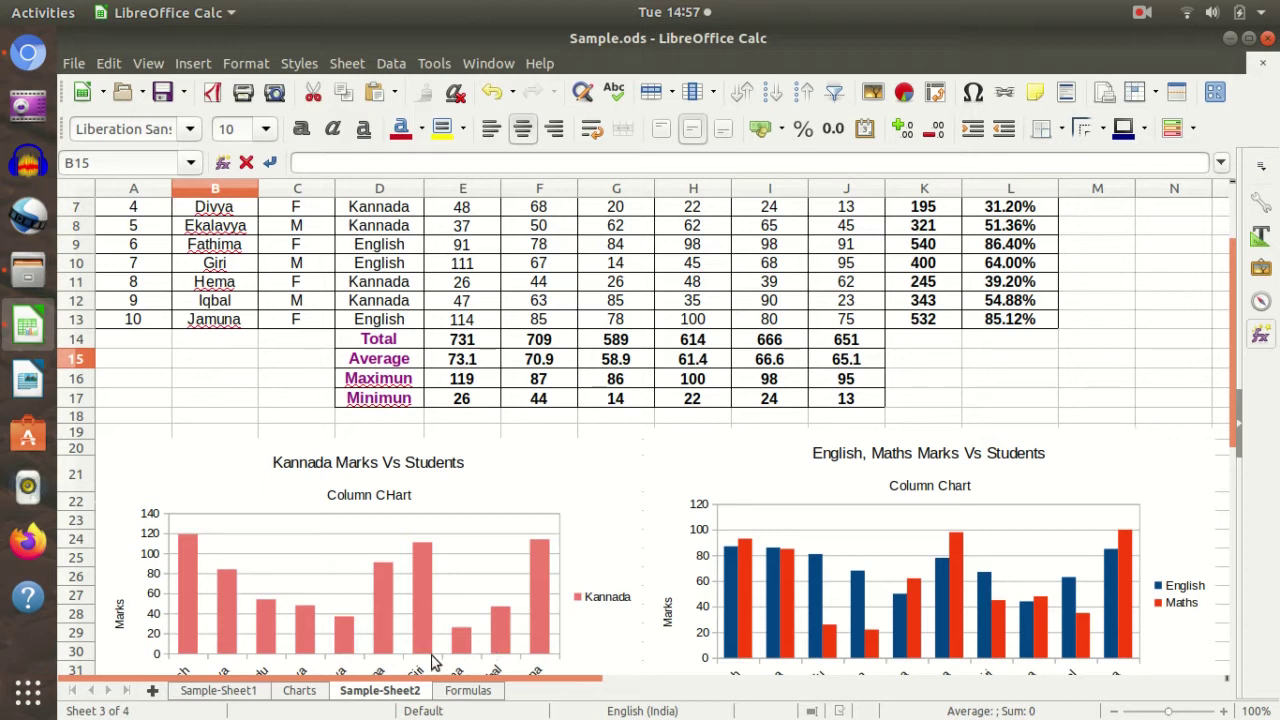
# Step: View the Formulas sheet's grade counts, then return to Sample-Sheet2
pyautogui.scroll(2, 548, 478)
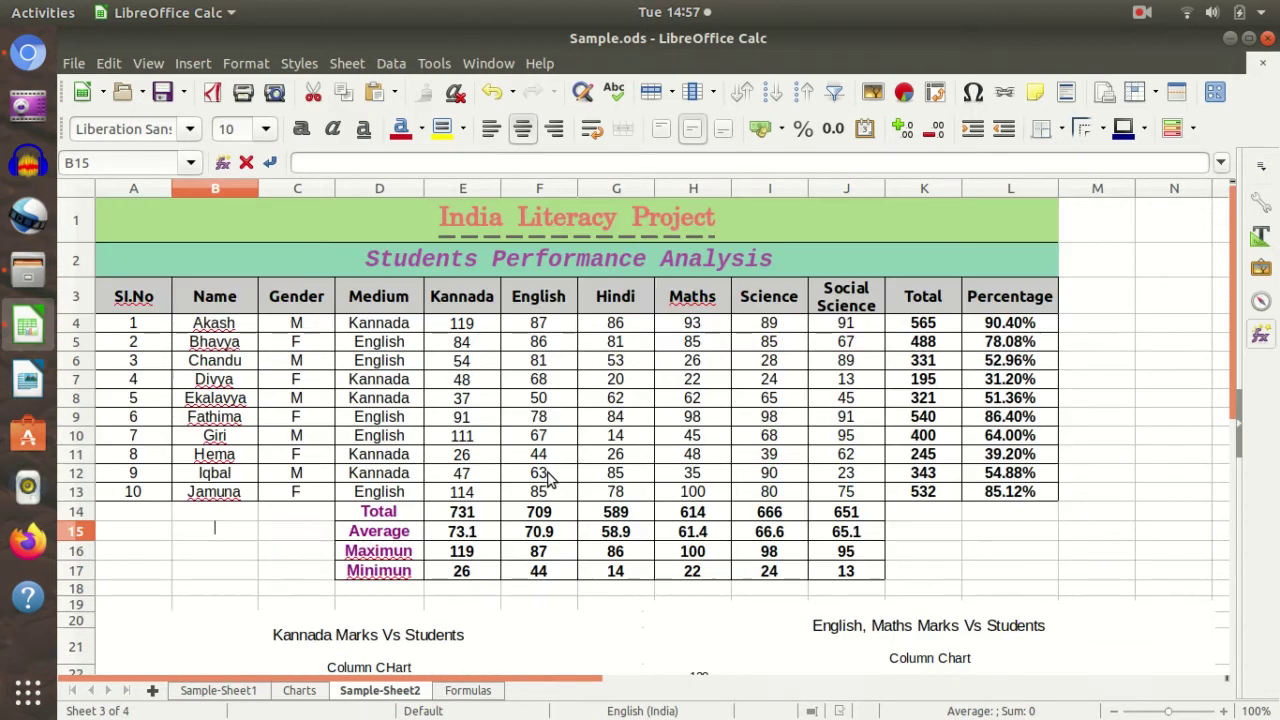
pyautogui.click(468, 690)
pyautogui.click(378, 692)
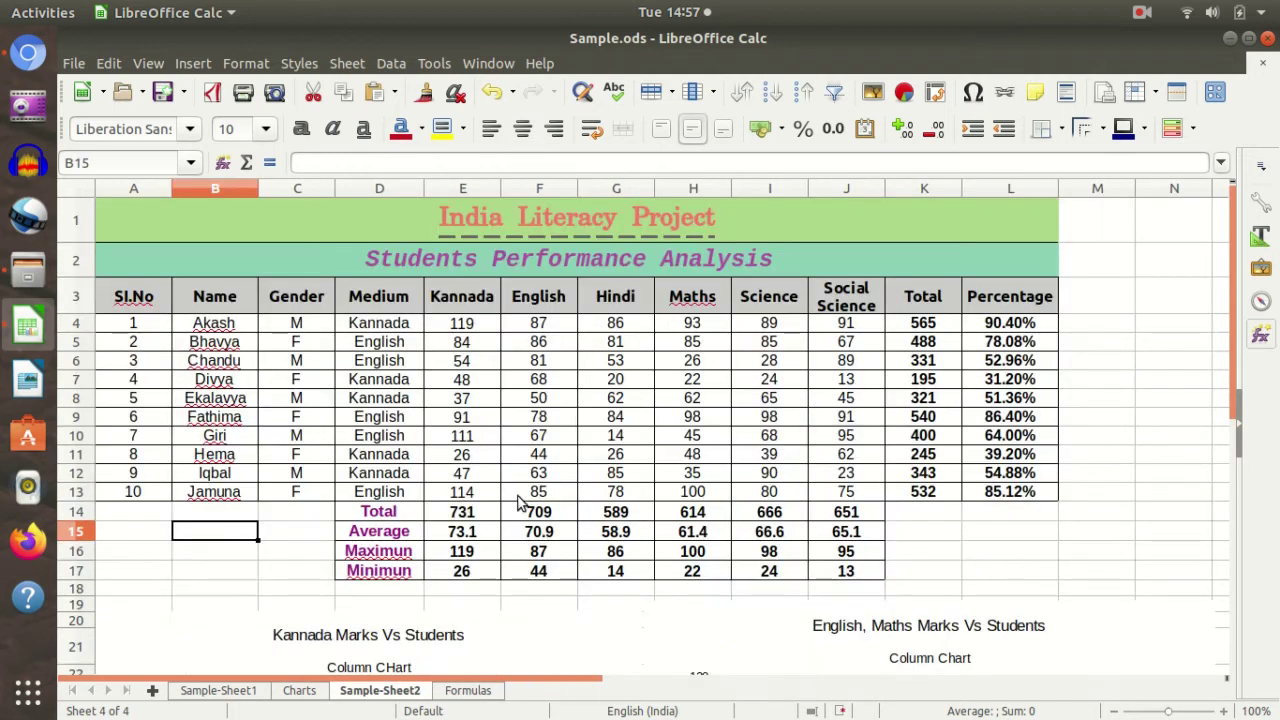
pyautogui.click(470, 690)
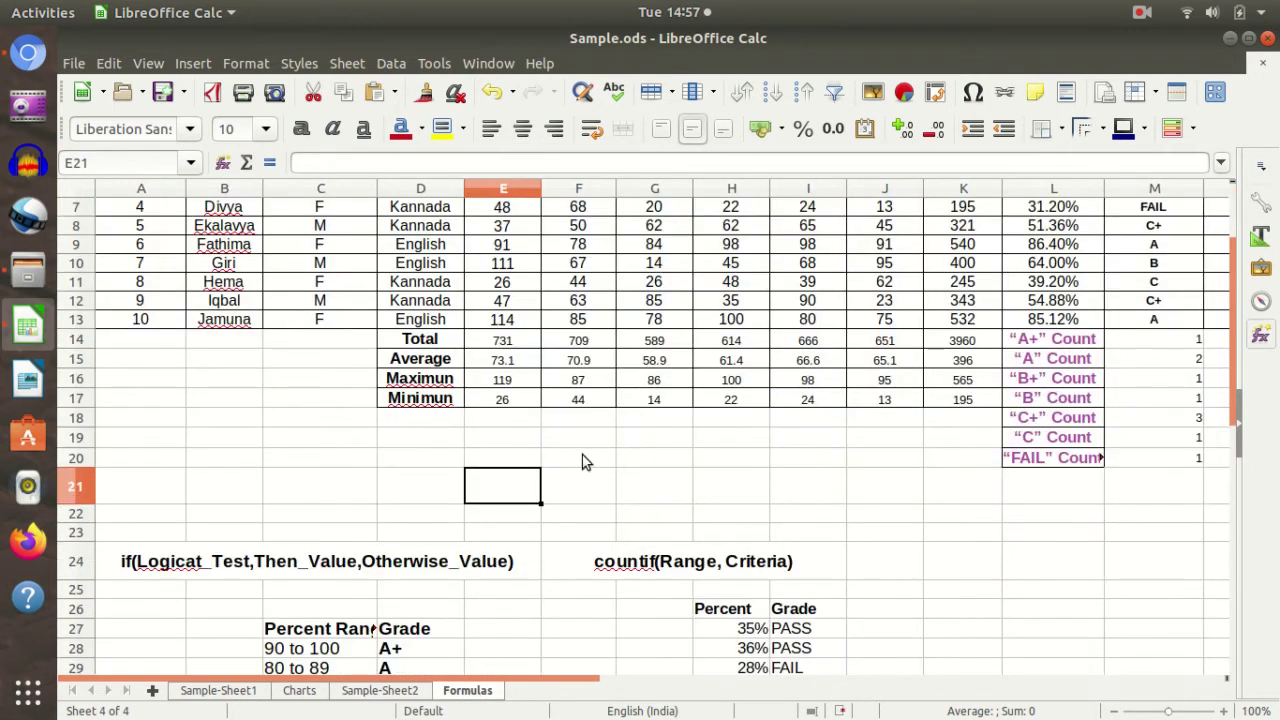
pyautogui.click(380, 691)
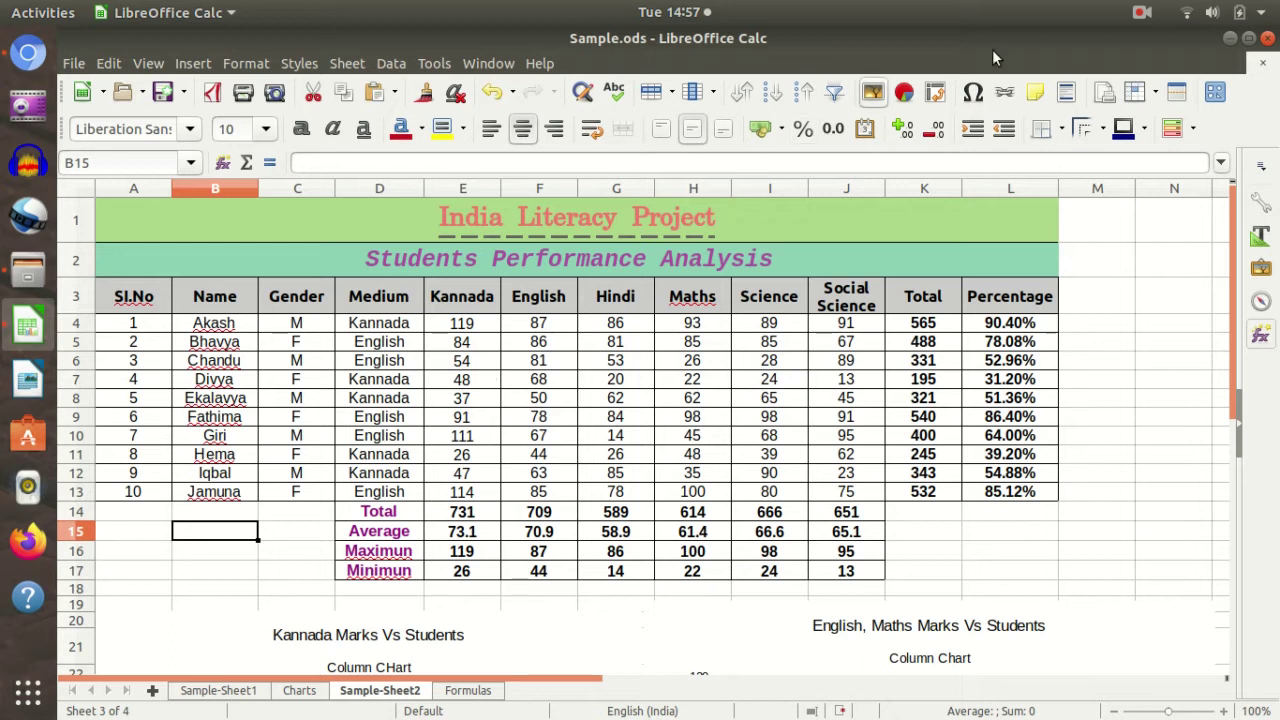
# Step: Close Sample.ods after answering the Save Document prompt, then reopen it from the desktop
pyautogui.click(1268, 38)
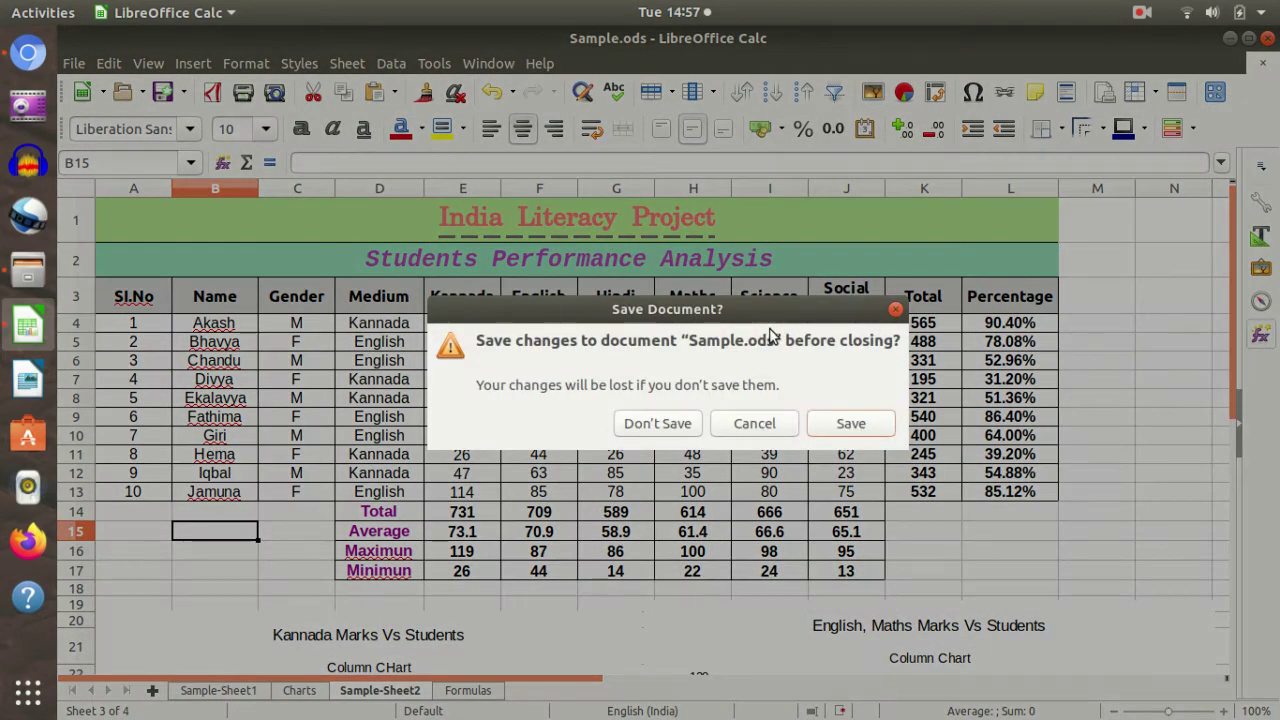
pyautogui.click(668, 423)
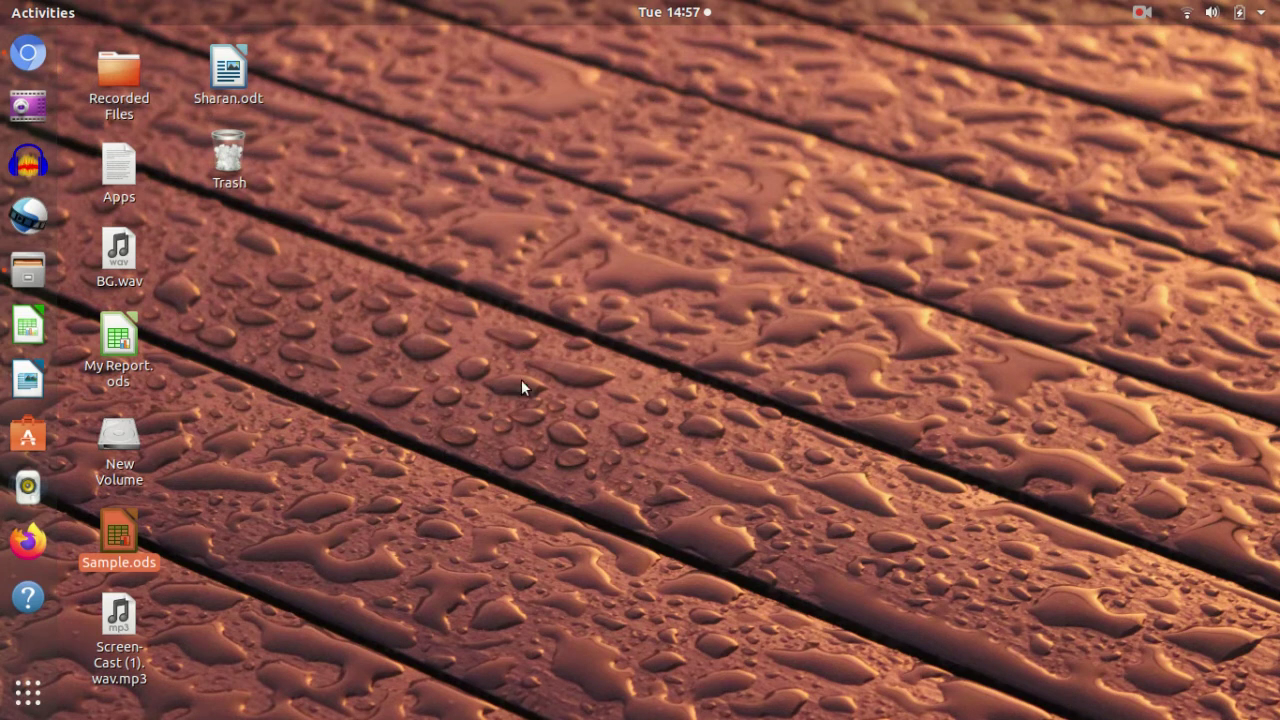
pyautogui.doubleClick(118, 540)
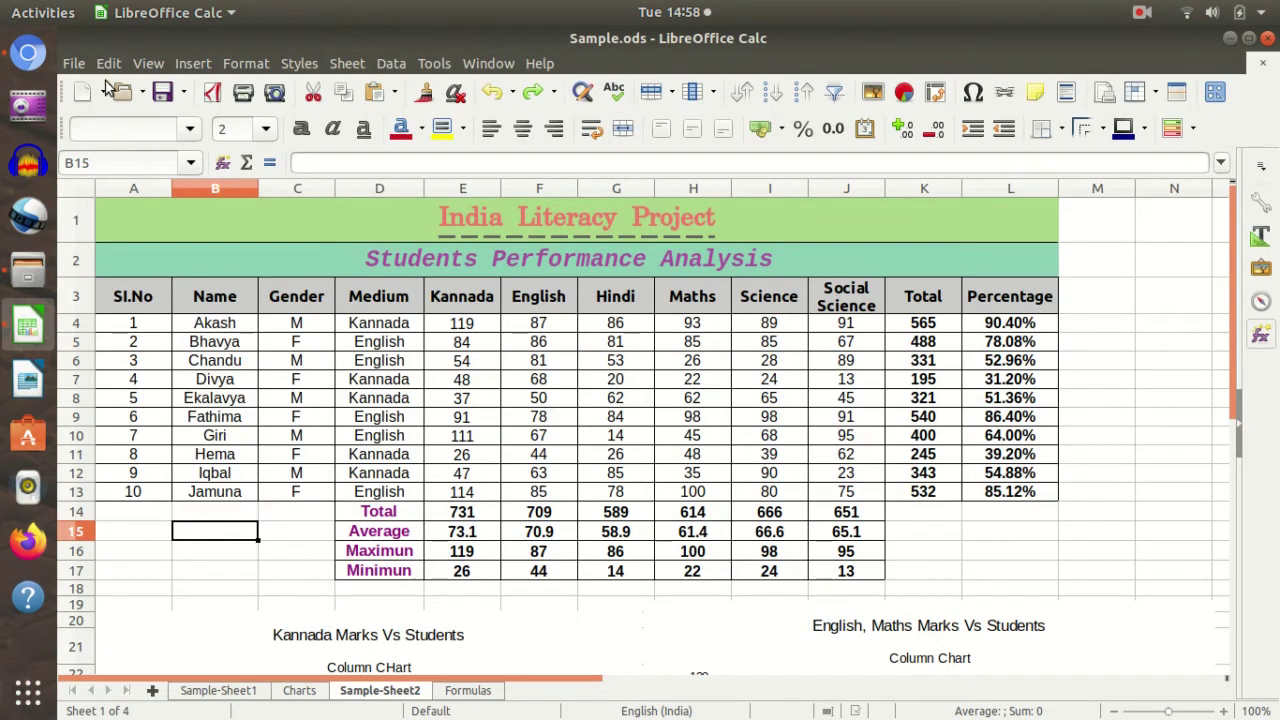
# Step: Start Save As with 'Save with password' ticked and the file name replaced by Pwd-Protect
pyautogui.click(68, 63)
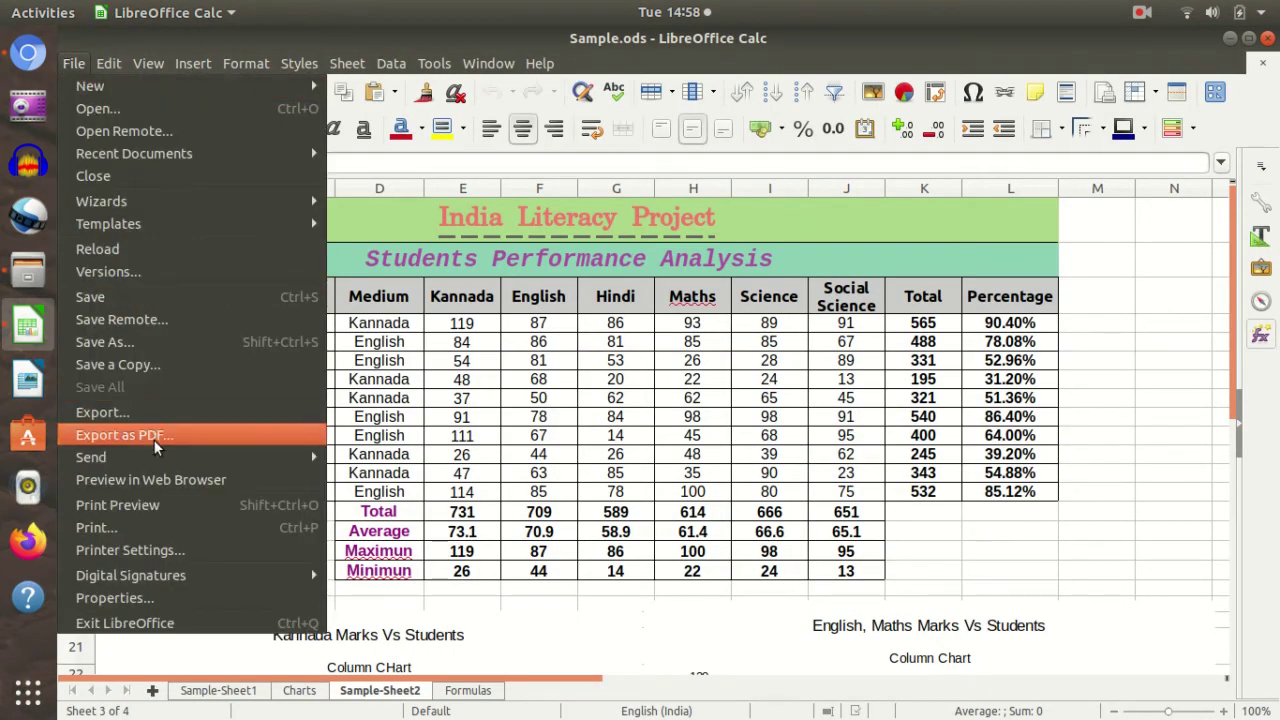
pyautogui.click(150, 342)
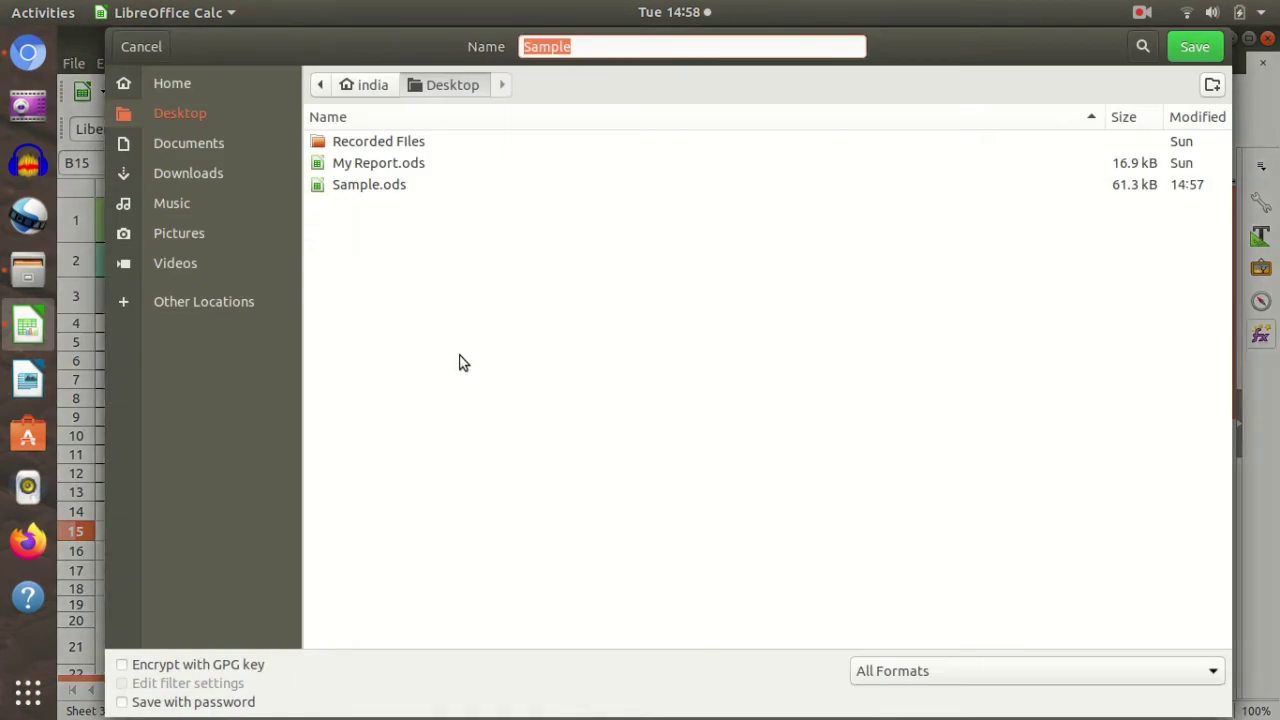
pyautogui.click(160, 704)
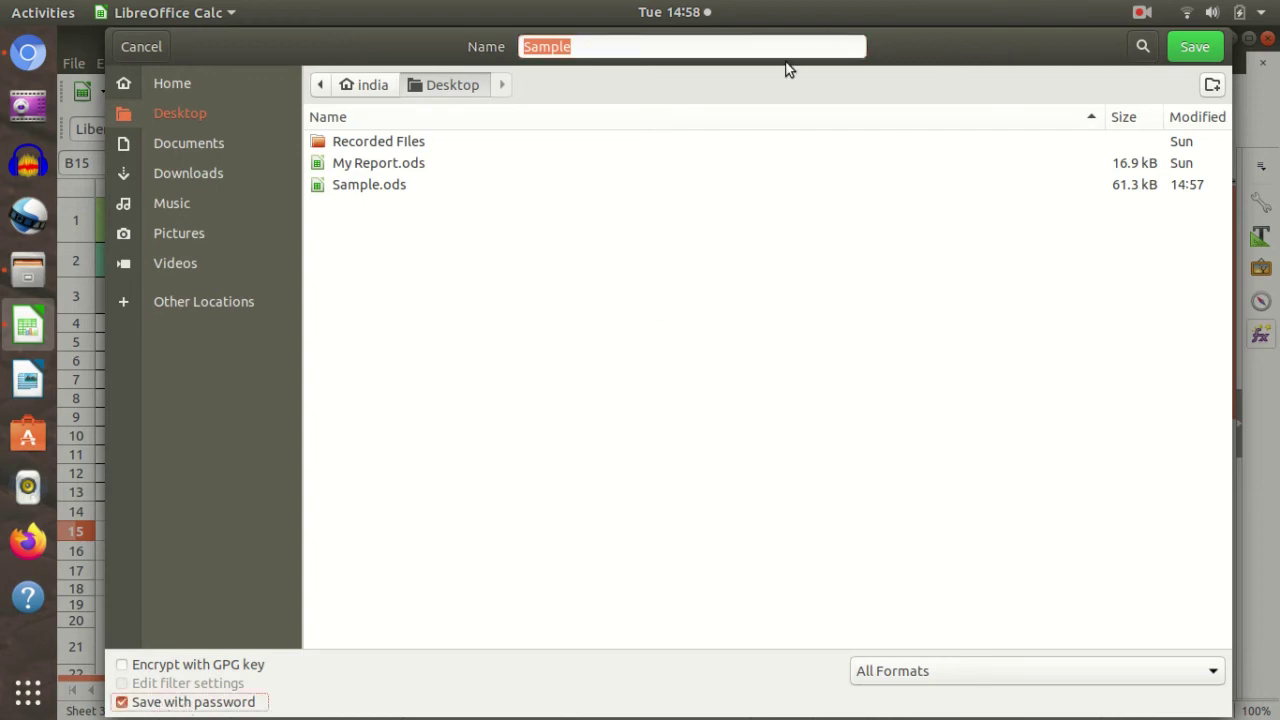
pyautogui.write('P')
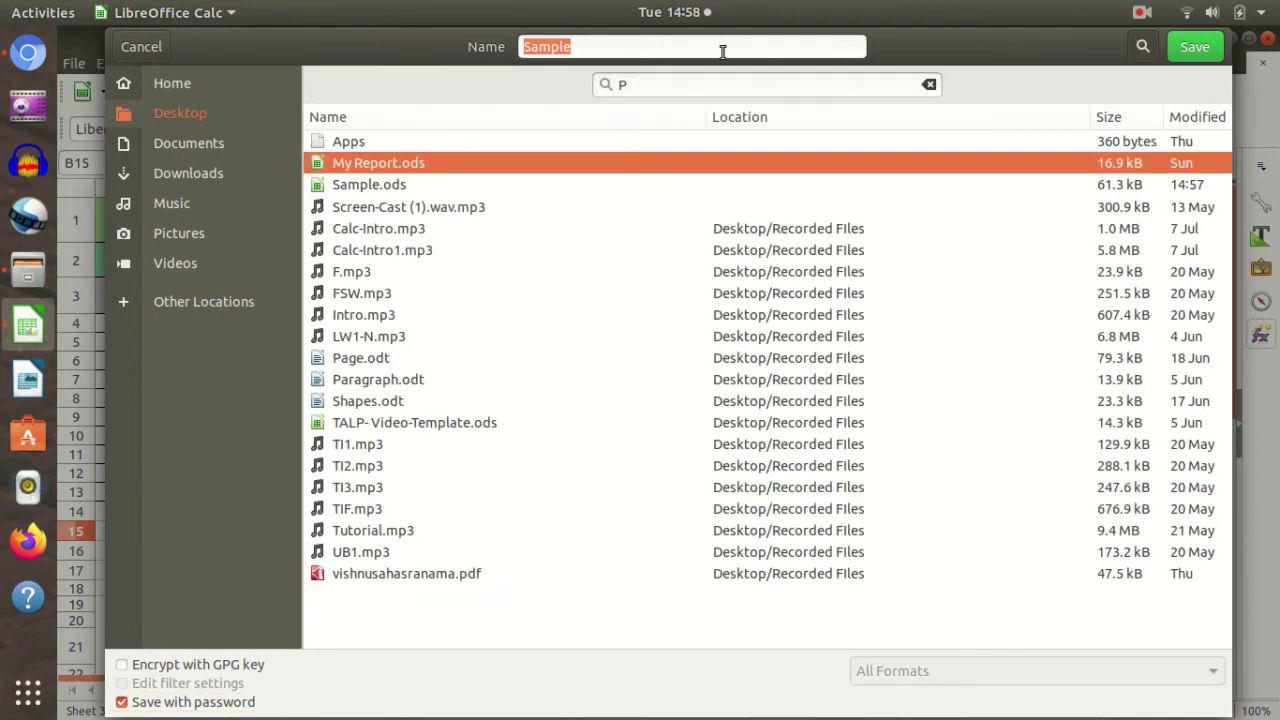
pyautogui.click(722, 51)
pyautogui.press('BackSpace')
pyautogui.press('BackSpace')
pyautogui.press('BackSpace')
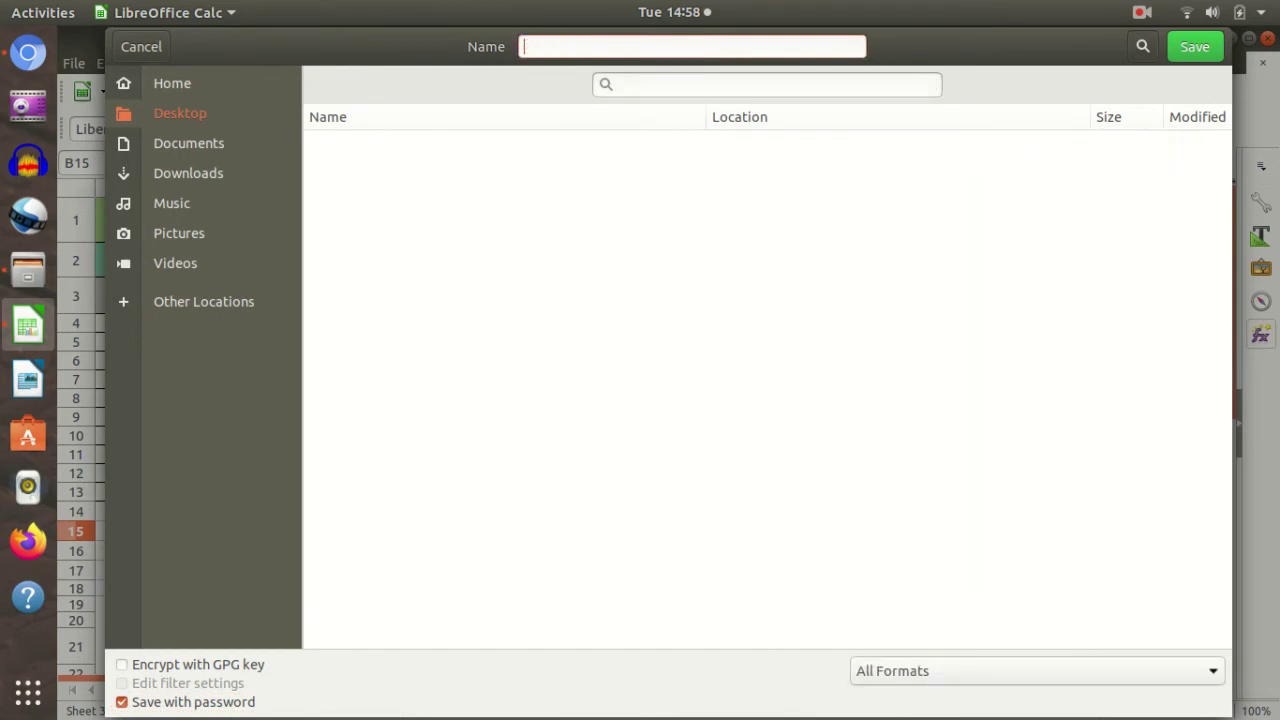
pyautogui.write('Pwd=')
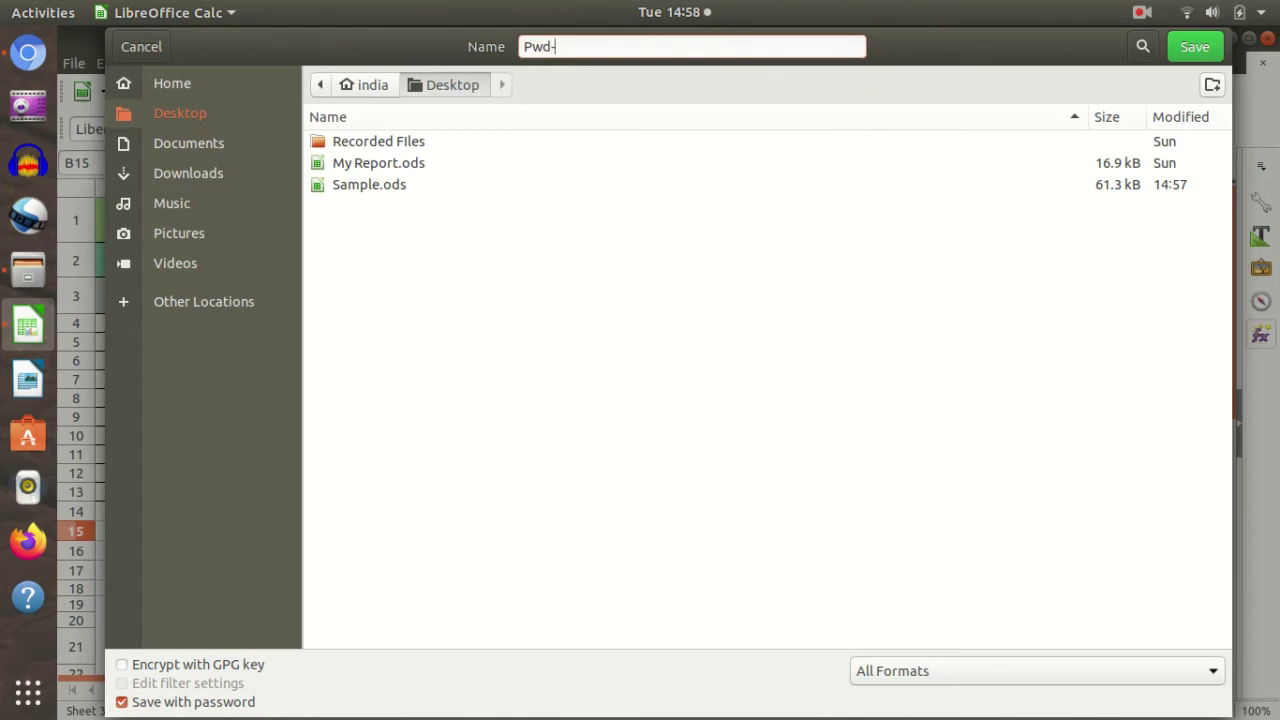
pyautogui.write('rotect')
# Step: Save as Pwd-Protect.ods with a confirmed open password, then close the window
pyautogui.click(1190, 48)
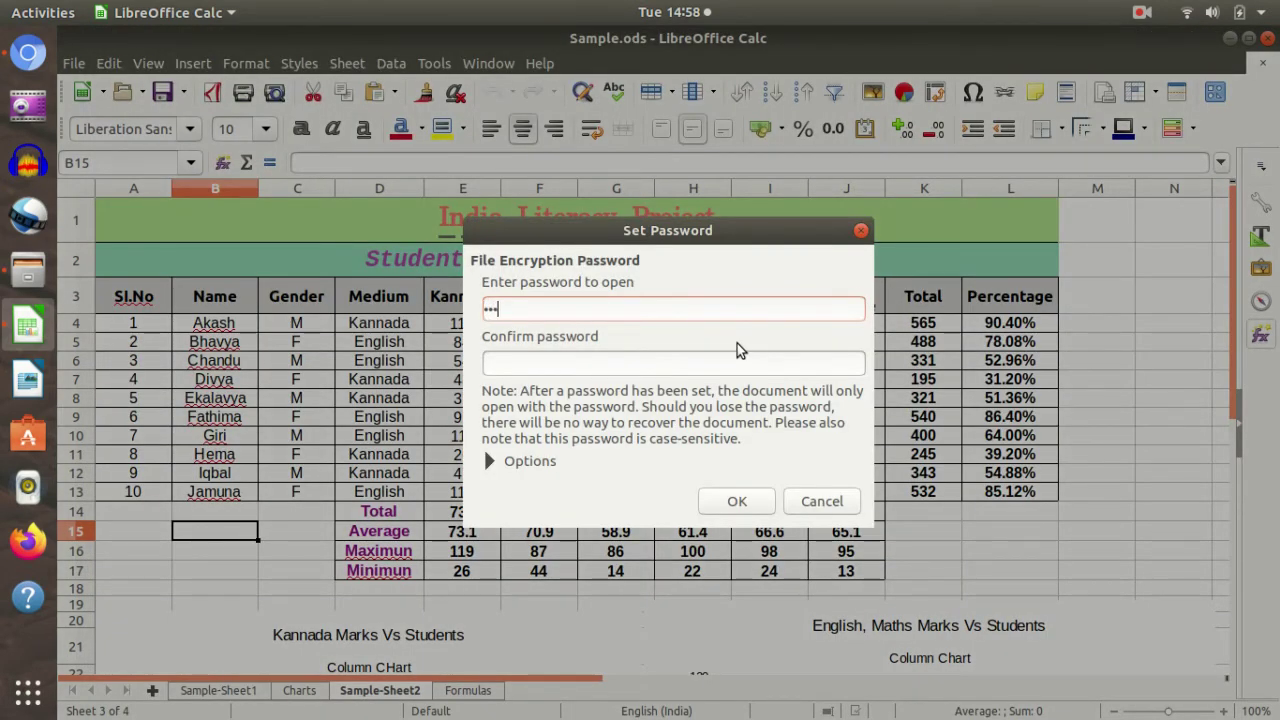
pyautogui.press('BackSpace')
pyautogui.press('BackSpace')
pyautogui.press('BackSpace')
pyautogui.click(736, 504)
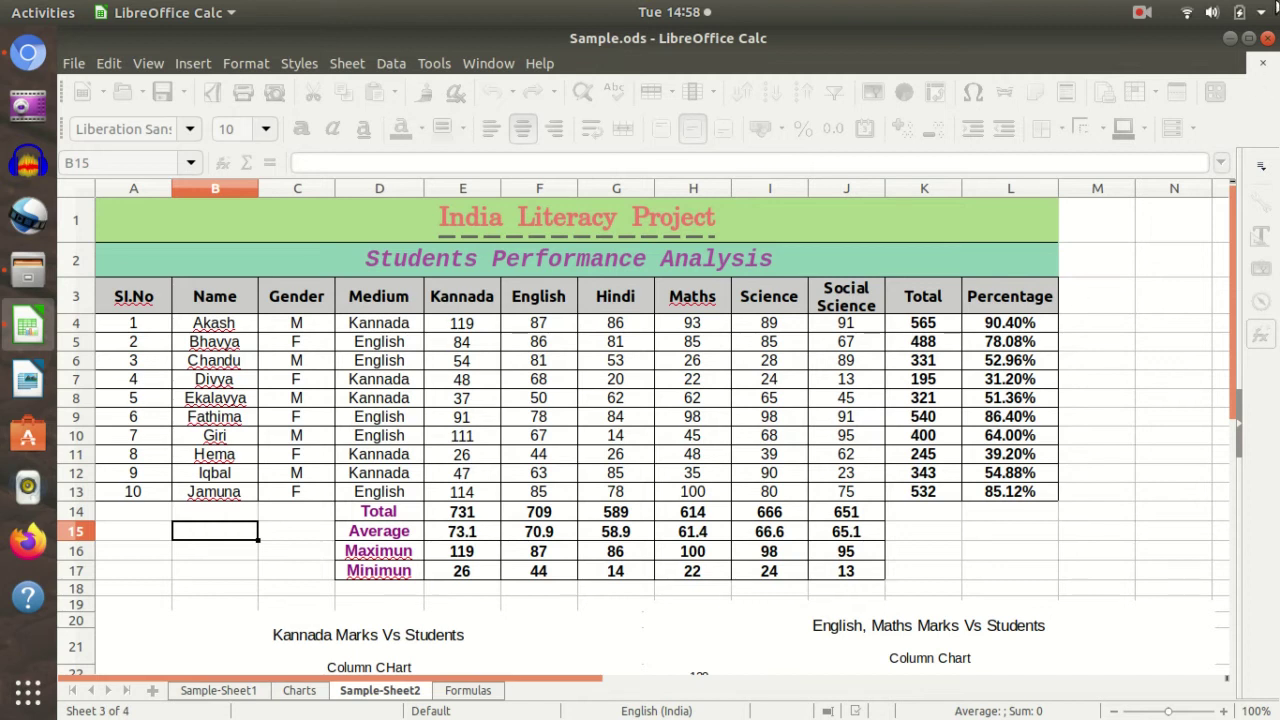
pyautogui.click(1266, 39)
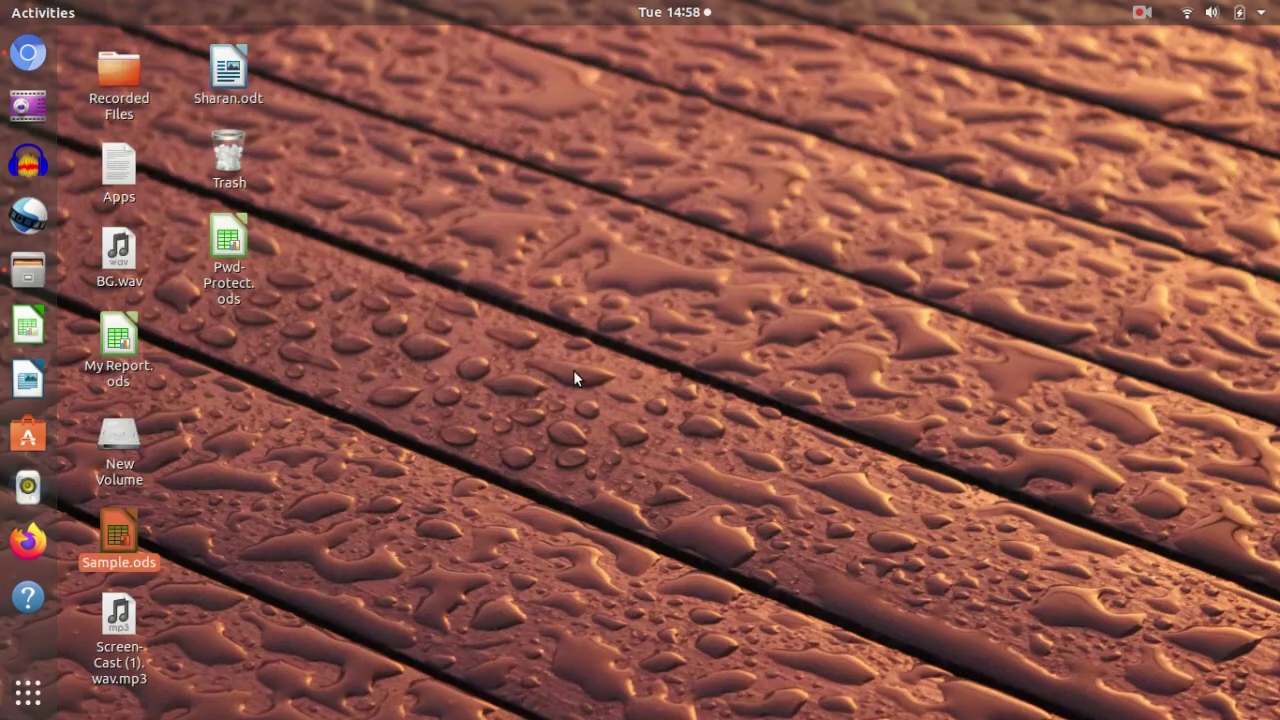
# Step: Open Pwd-Protect.ods, entering a wrong password first and then the correct one
pyautogui.click(575, 377)
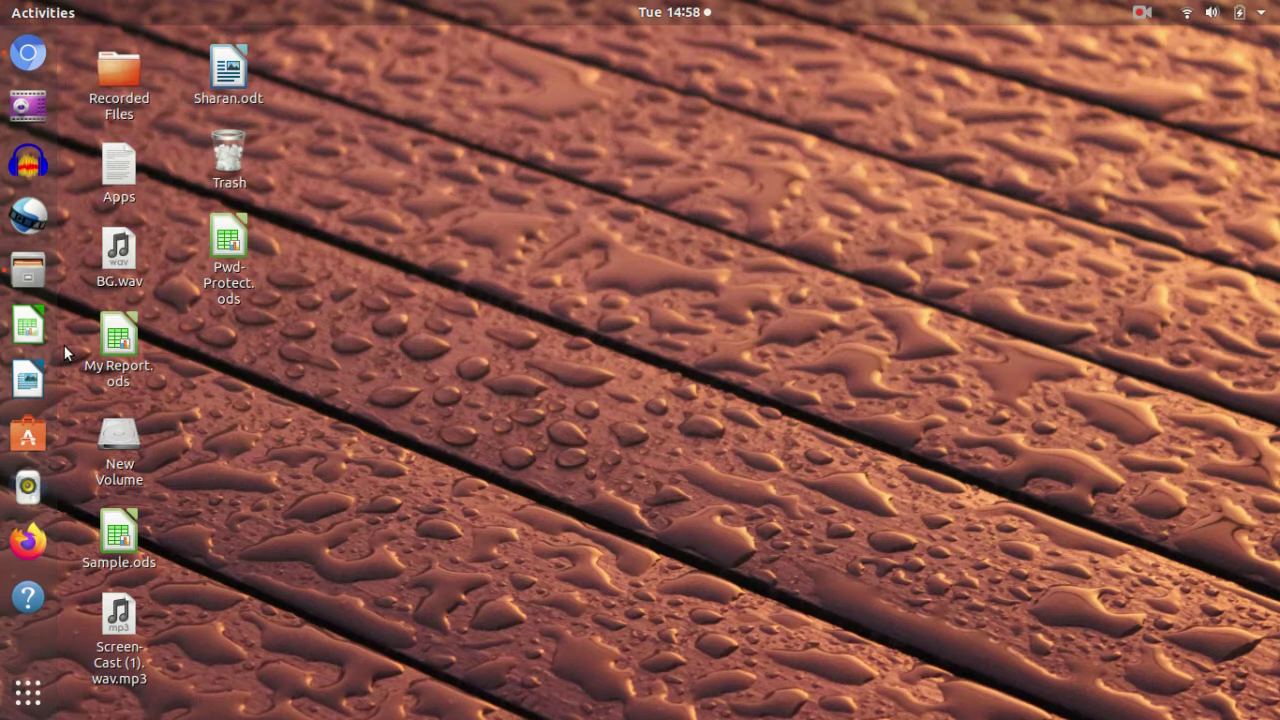
pyautogui.doubleClick(229, 245)
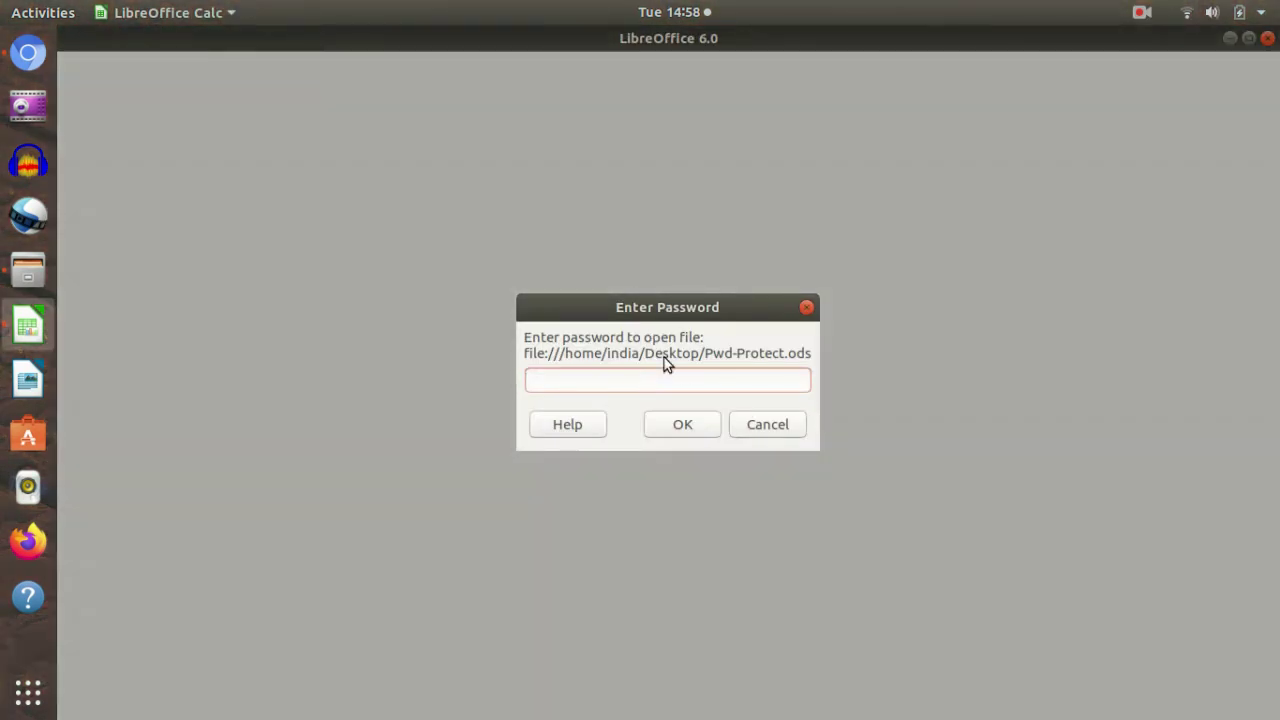
pyautogui.click(686, 426)
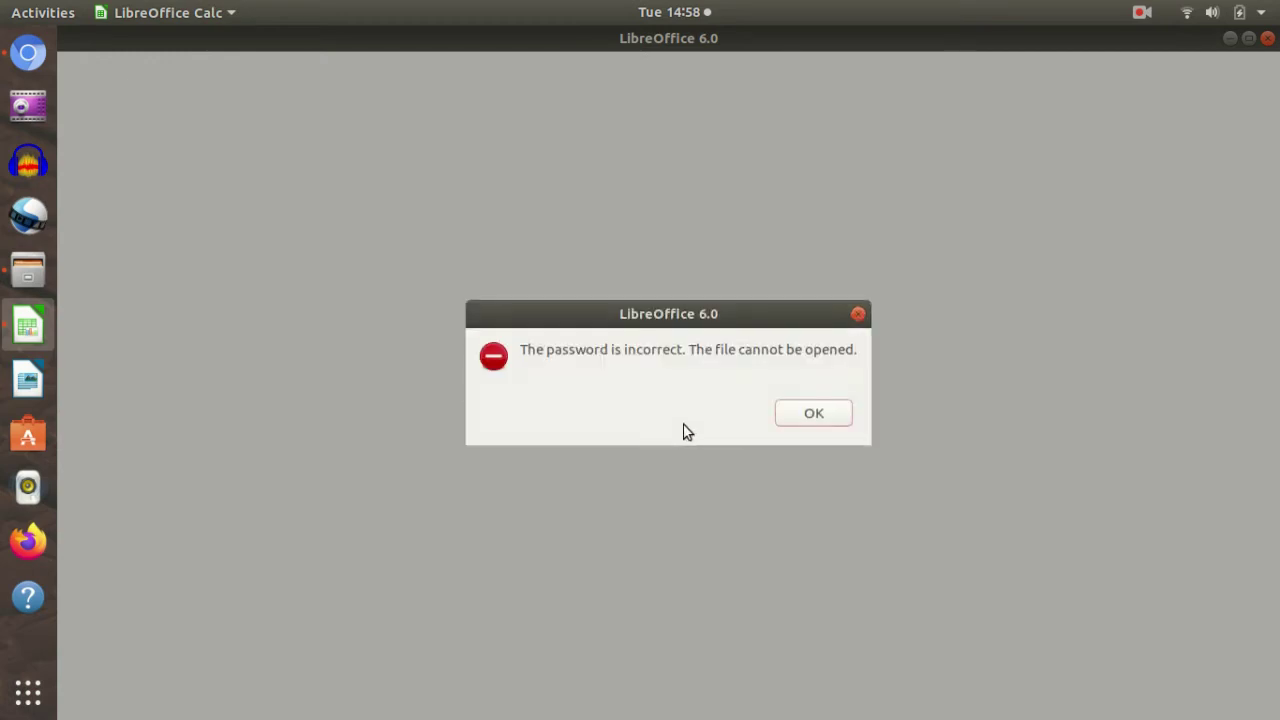
pyautogui.click(817, 418)
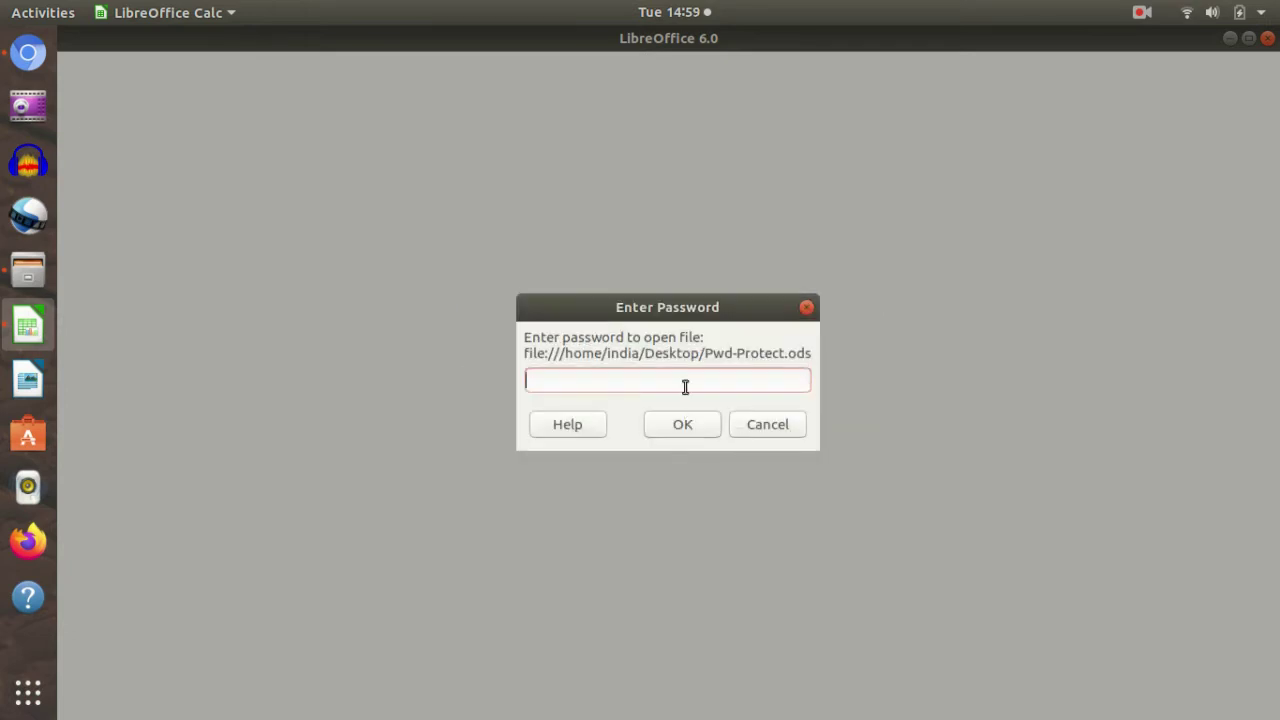
pyautogui.write('*******')
pyautogui.write('**')
pyautogui.click(676, 424)
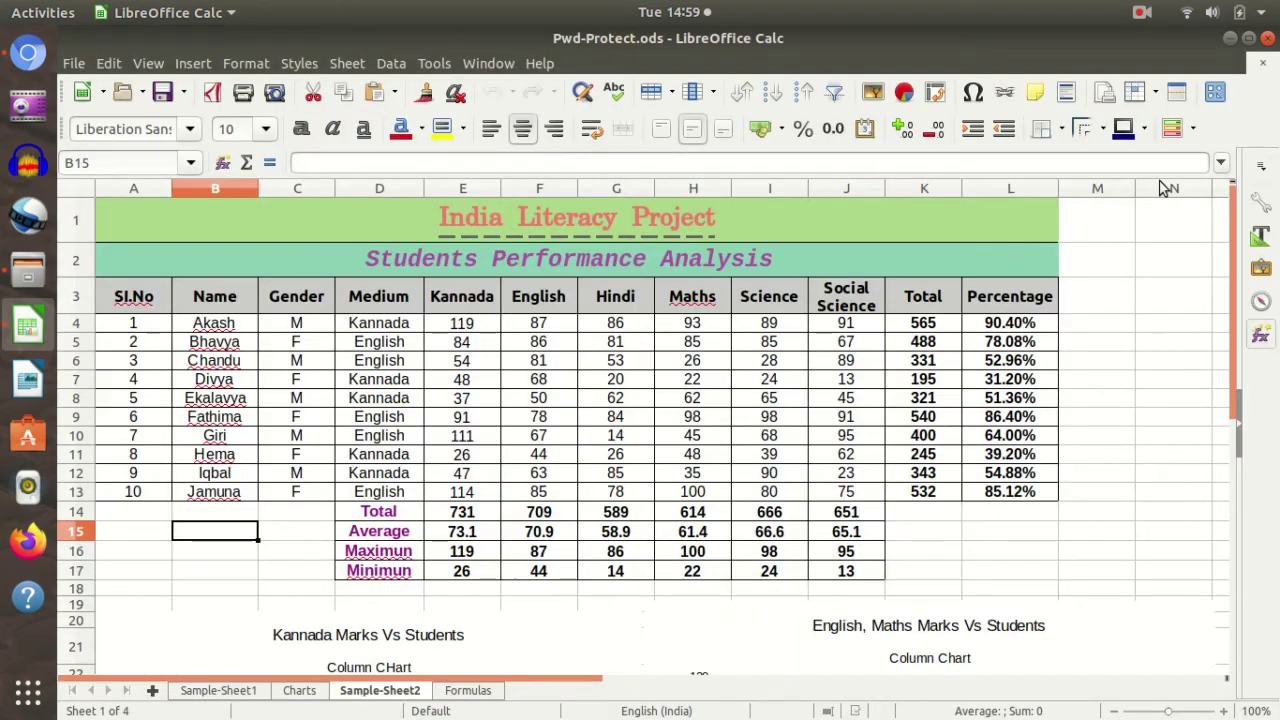
# Step: Close the file and permanently delete Pwd-Protect.ods from the desktop with Shift+Delete
pyautogui.scroll(-4, 910, 420)
pyautogui.scroll(4, 932, 448)
pyautogui.click(1268, 38)
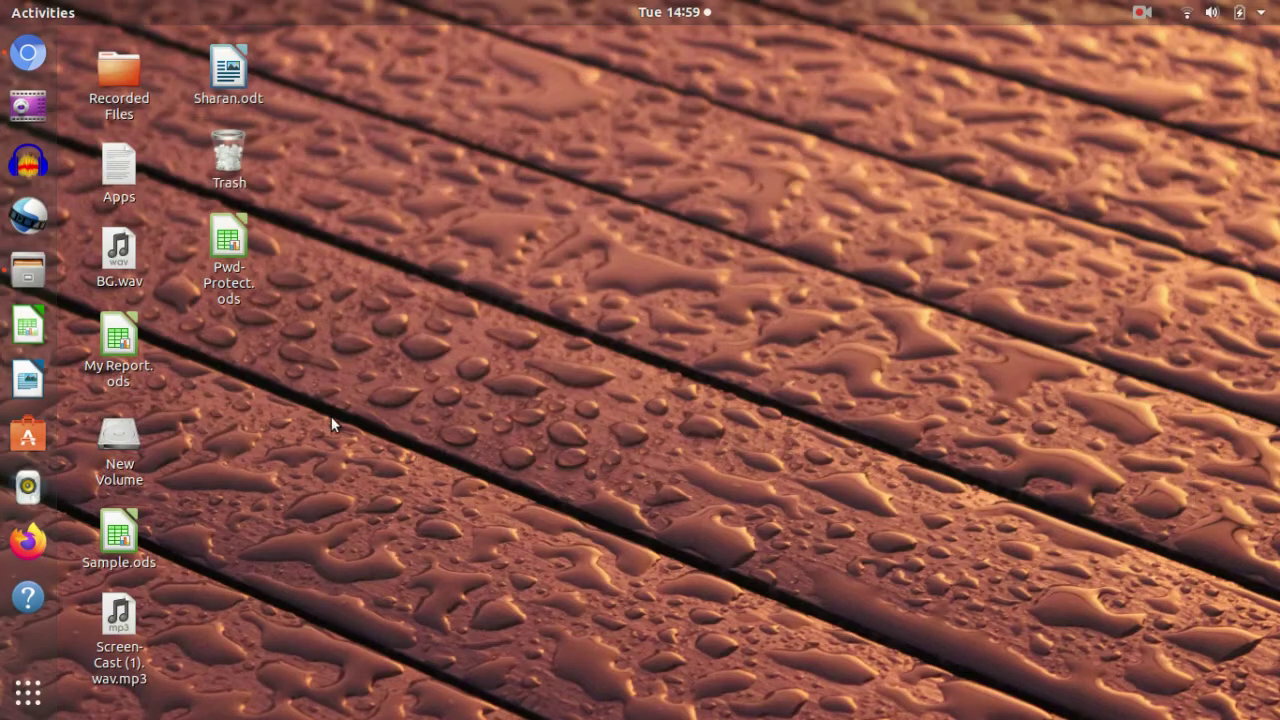
pyautogui.click(240, 255)
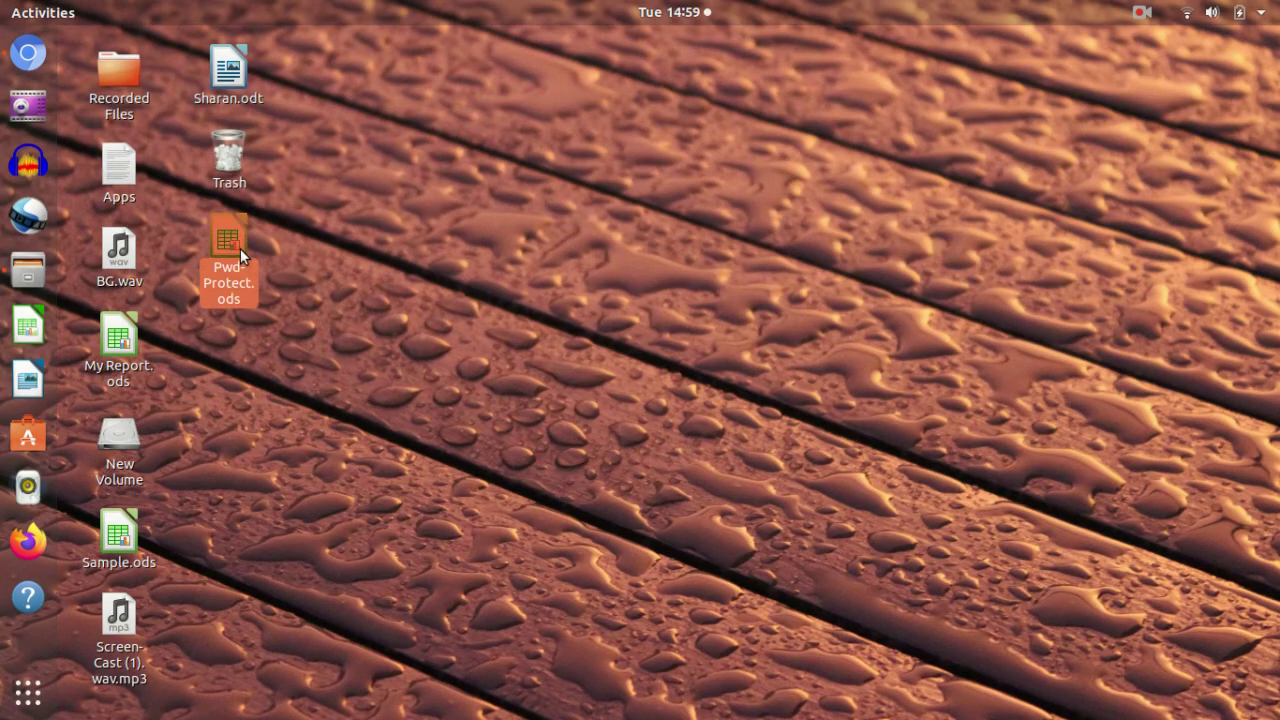
pyautogui.hotkey('shift', 'Delete')
# Step: Confirm the permanent deletion of Pwd-Protect.ods and reopen Sample.ods from the desktop
pyautogui.press('Return')
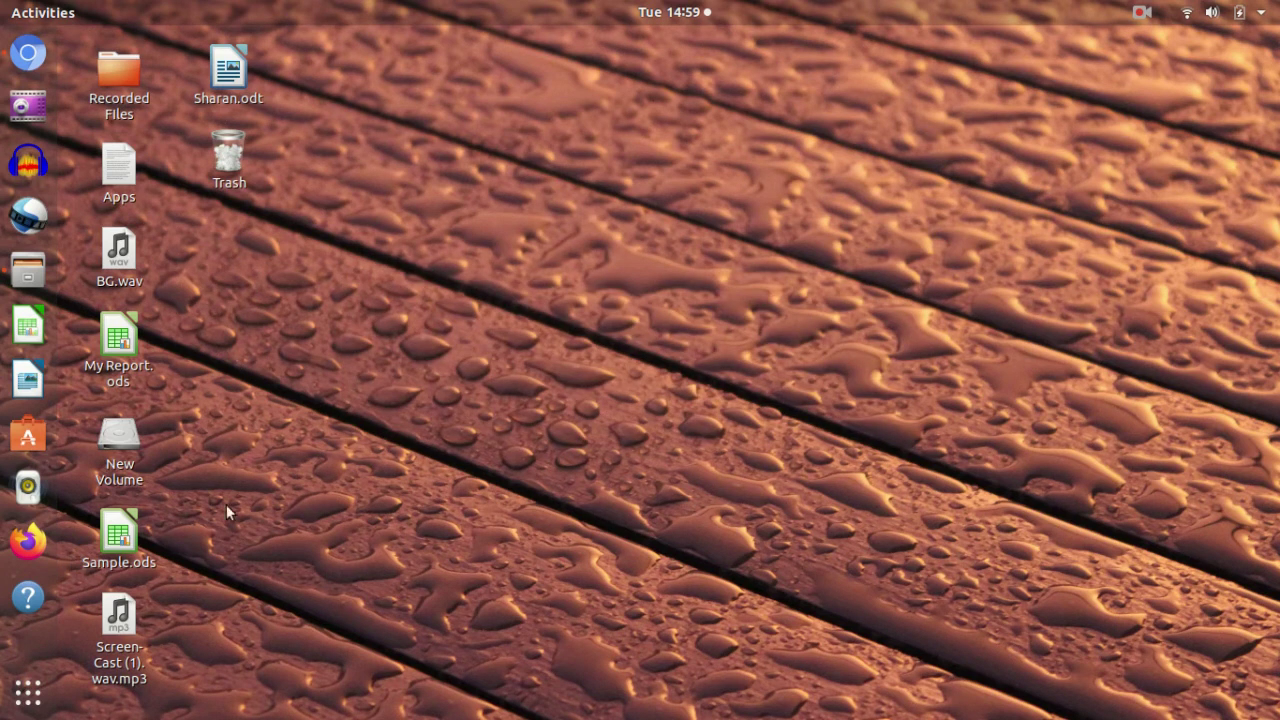
pyautogui.doubleClick(119, 545)
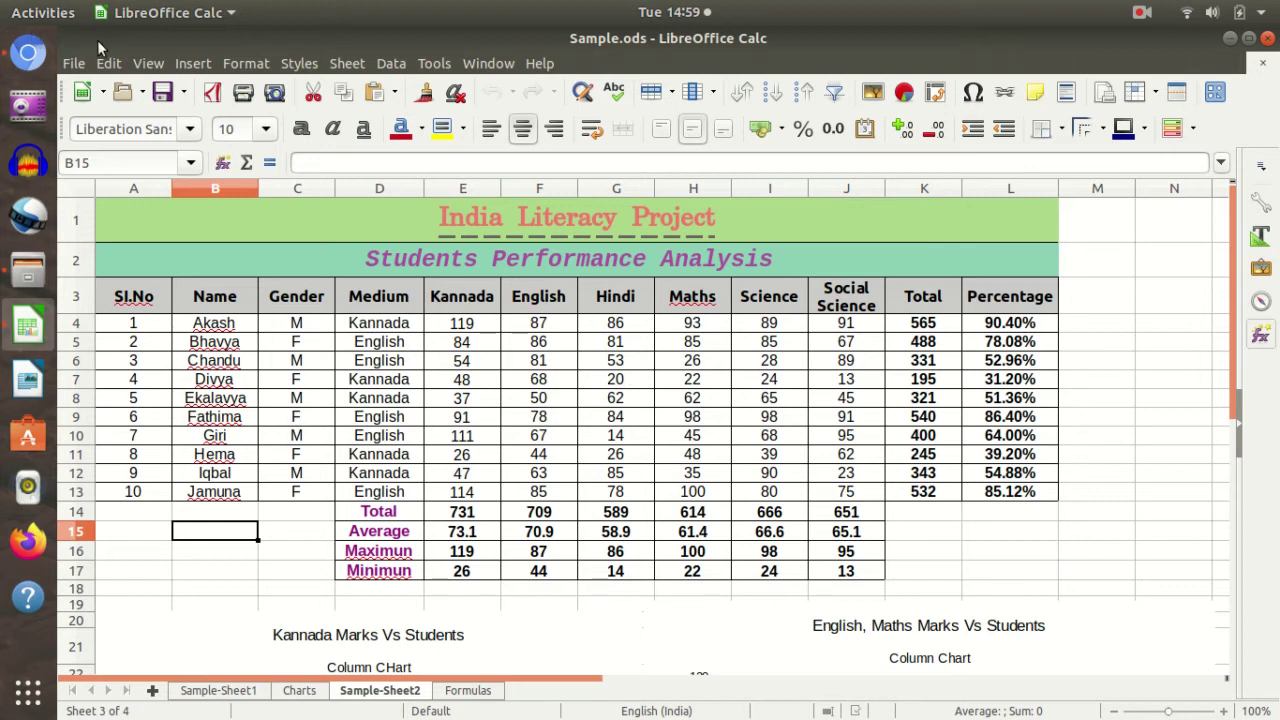
pyautogui.click(74, 63)
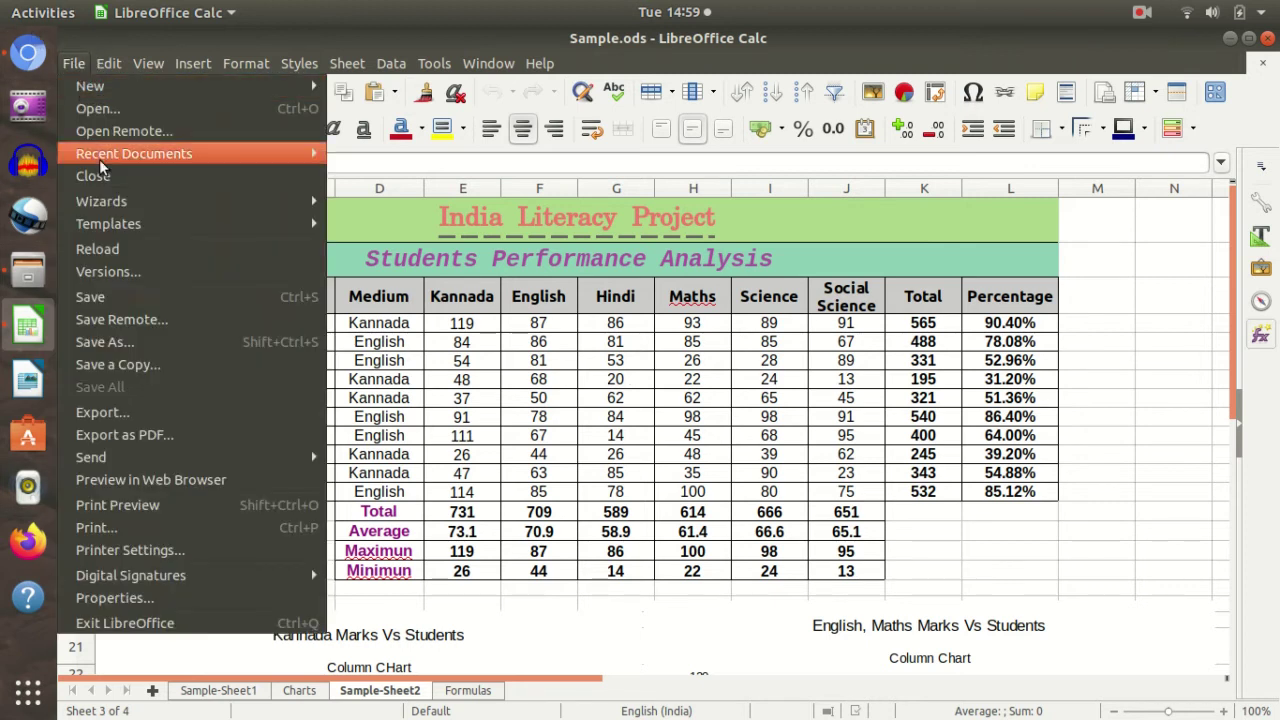
# Step: Save As under the name Pwd with 'Save with password' enabled
pyautogui.click(160, 340)
pyautogui.click(180, 702)
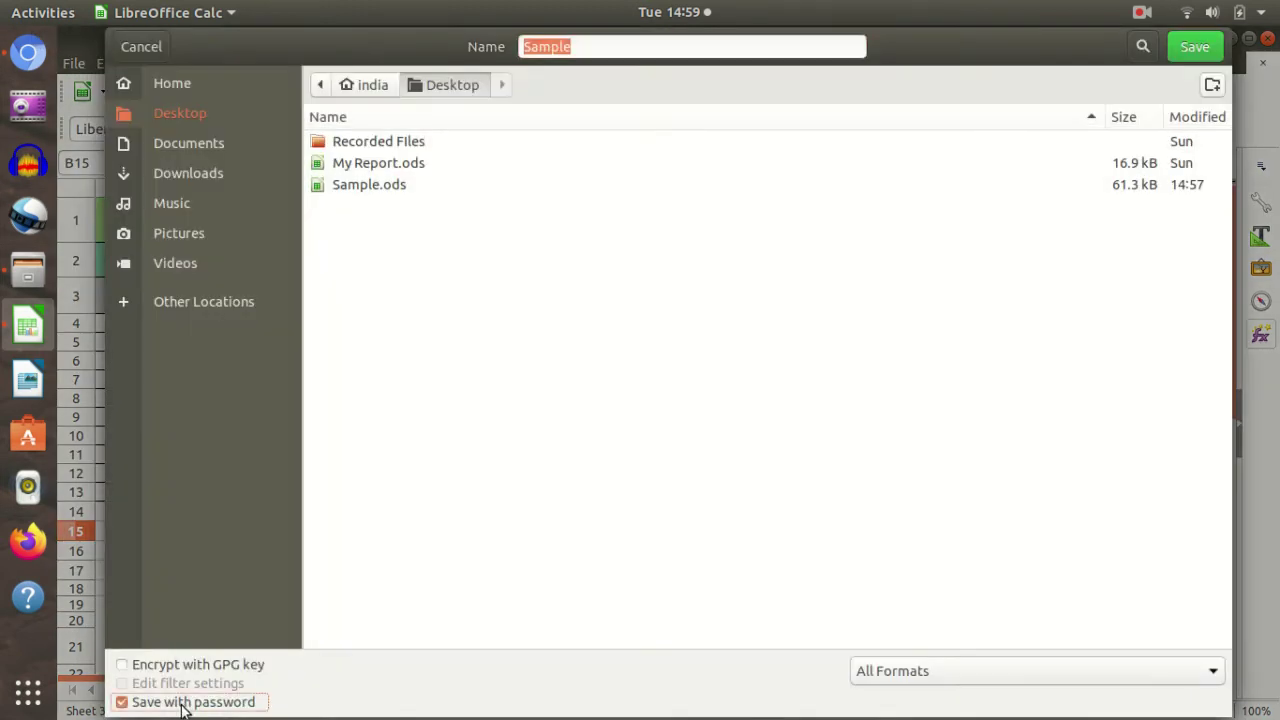
pyautogui.doubleClick(587, 45)
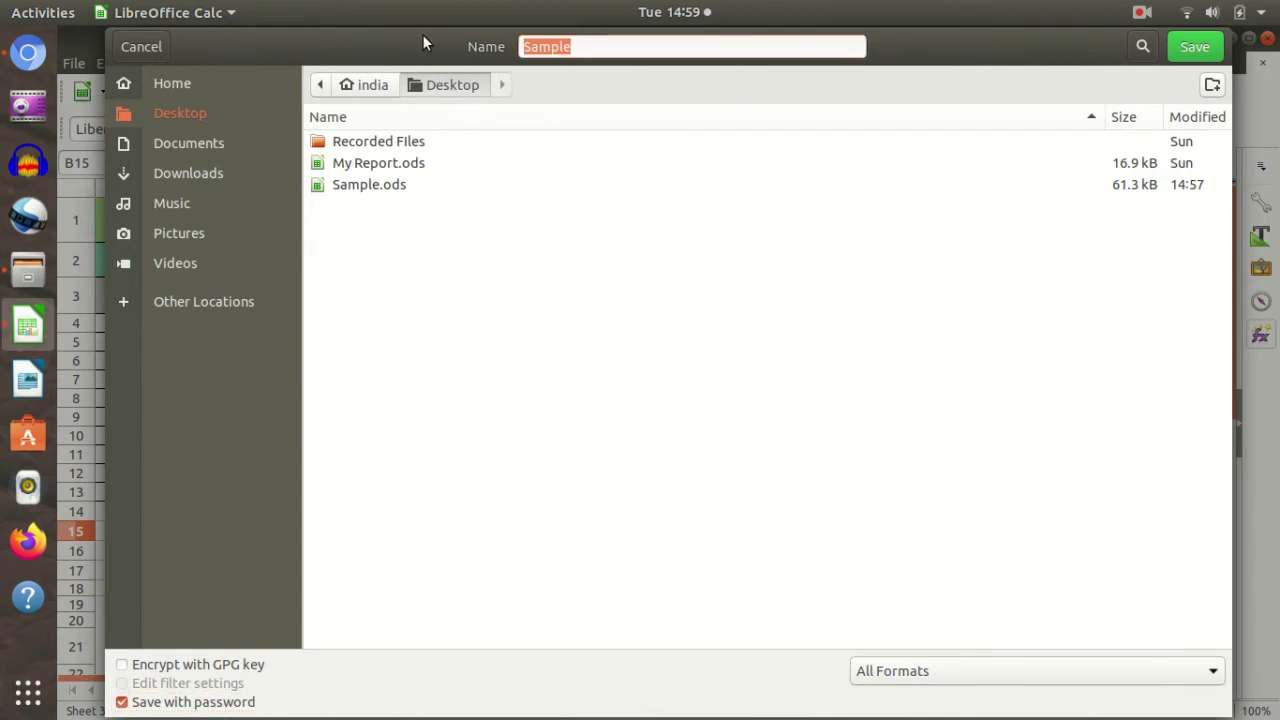
pyautogui.write('Pwd')
pyautogui.click(1192, 50)
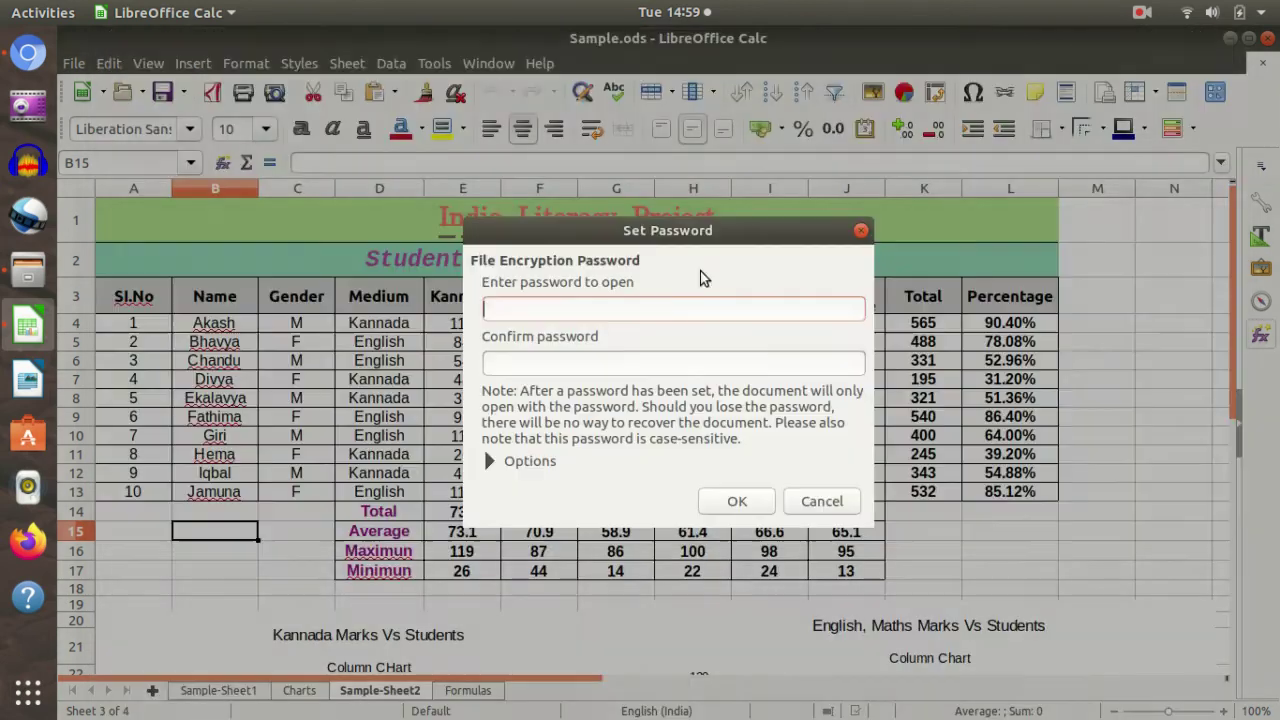
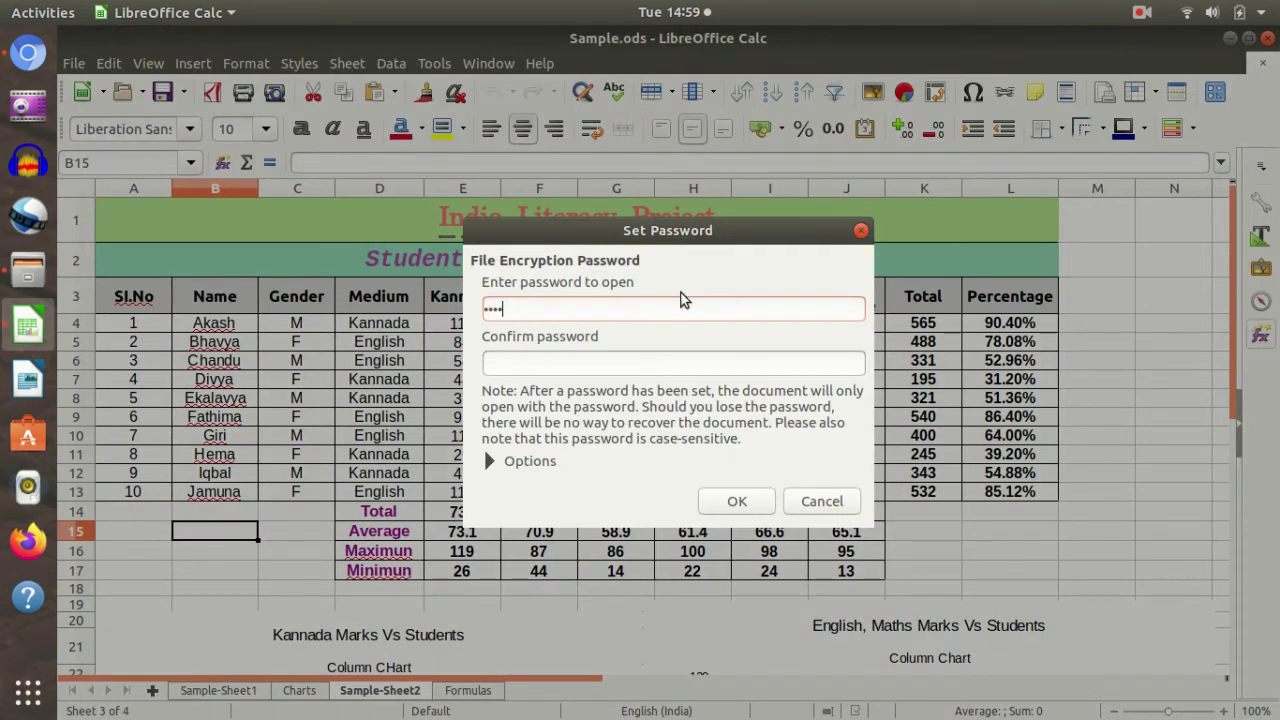
# Step: Set an open password and, under Options, an editing password, then save Pwd.ods
pyautogui.press('Tab')
pyautogui.click(530, 461)
pyautogui.click(631, 483)
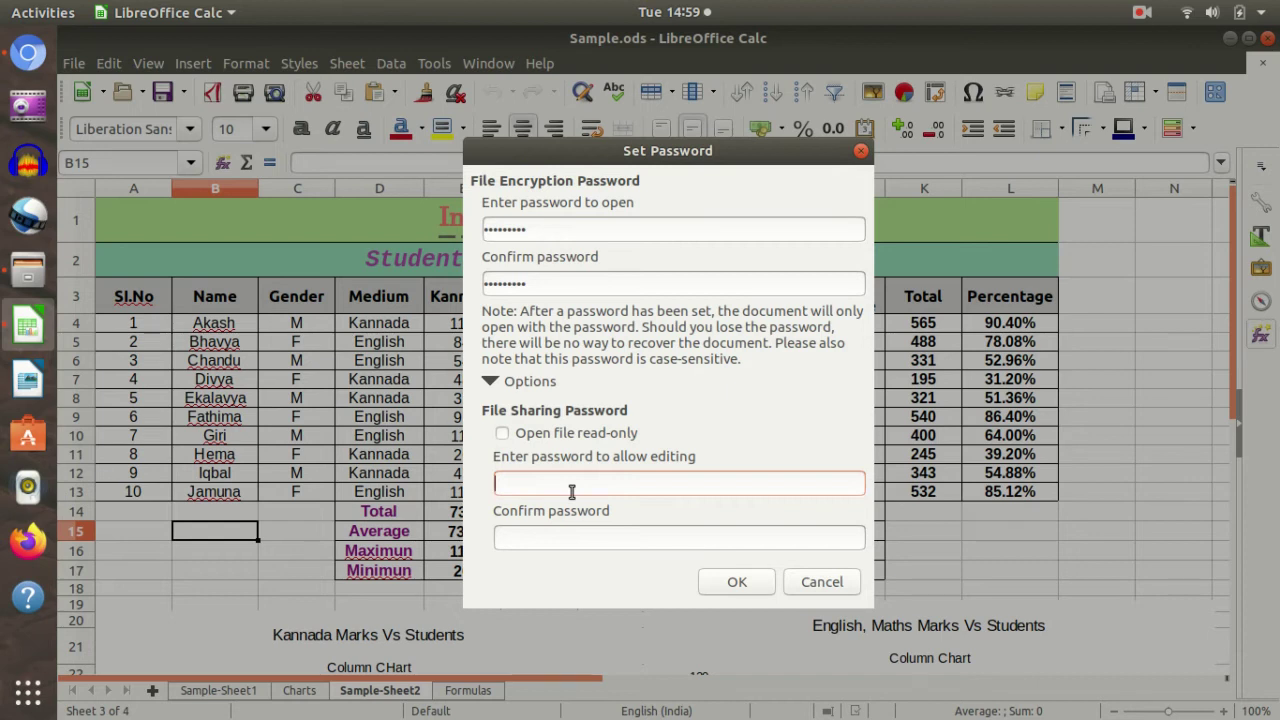
pyautogui.click(737, 583)
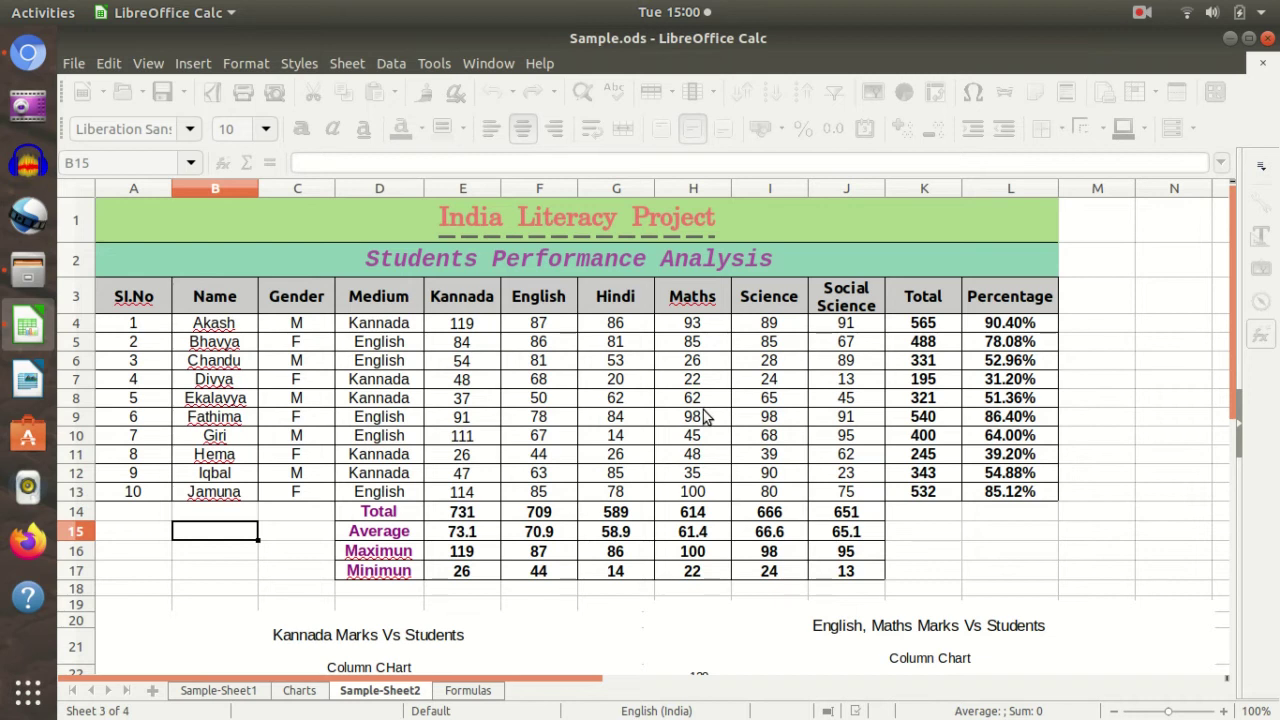
# Step: Close Pwd.ods, then briefly reopen Sample.ods from the desktop and close it too
pyautogui.click(1263, 38)
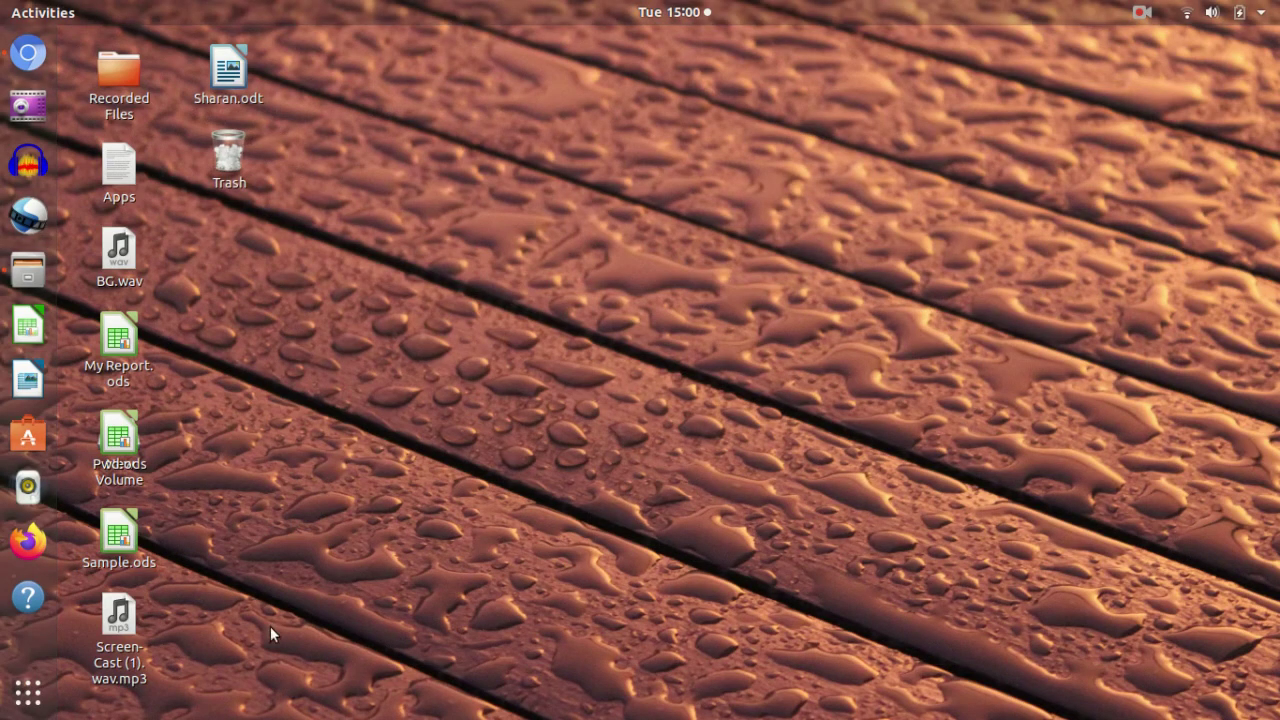
pyautogui.doubleClick(118, 539)
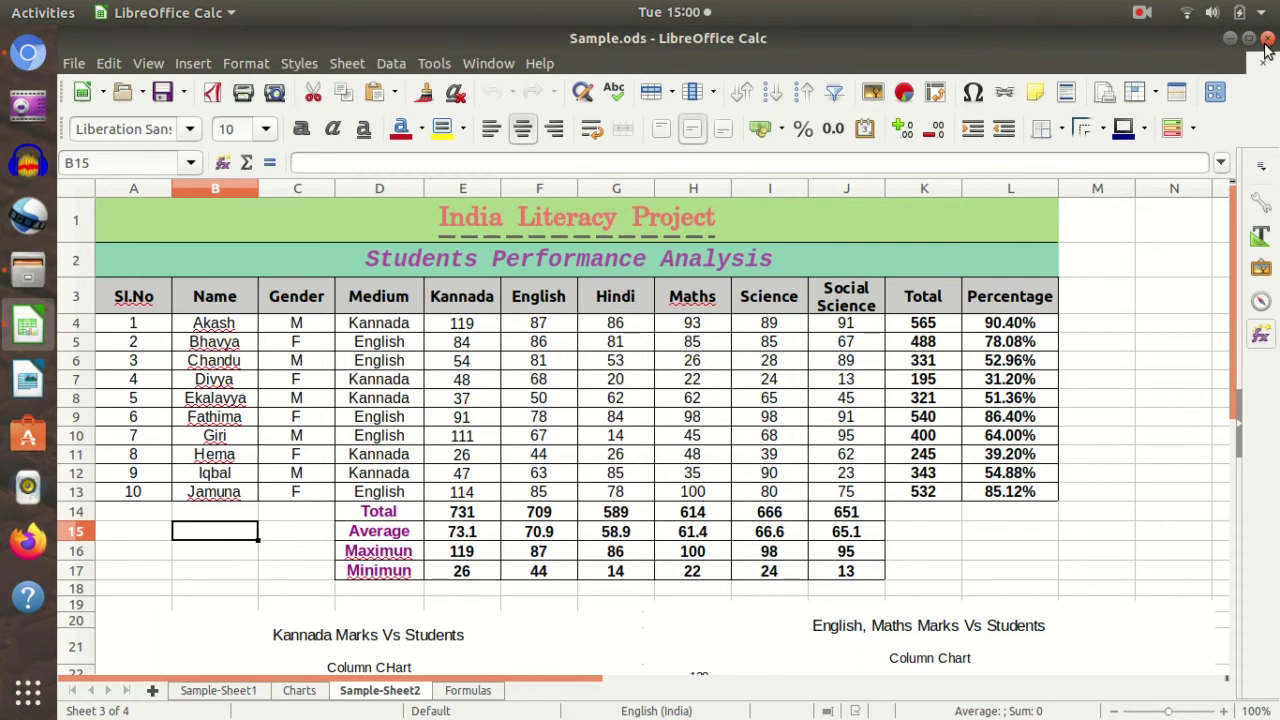
pyautogui.click(1266, 40)
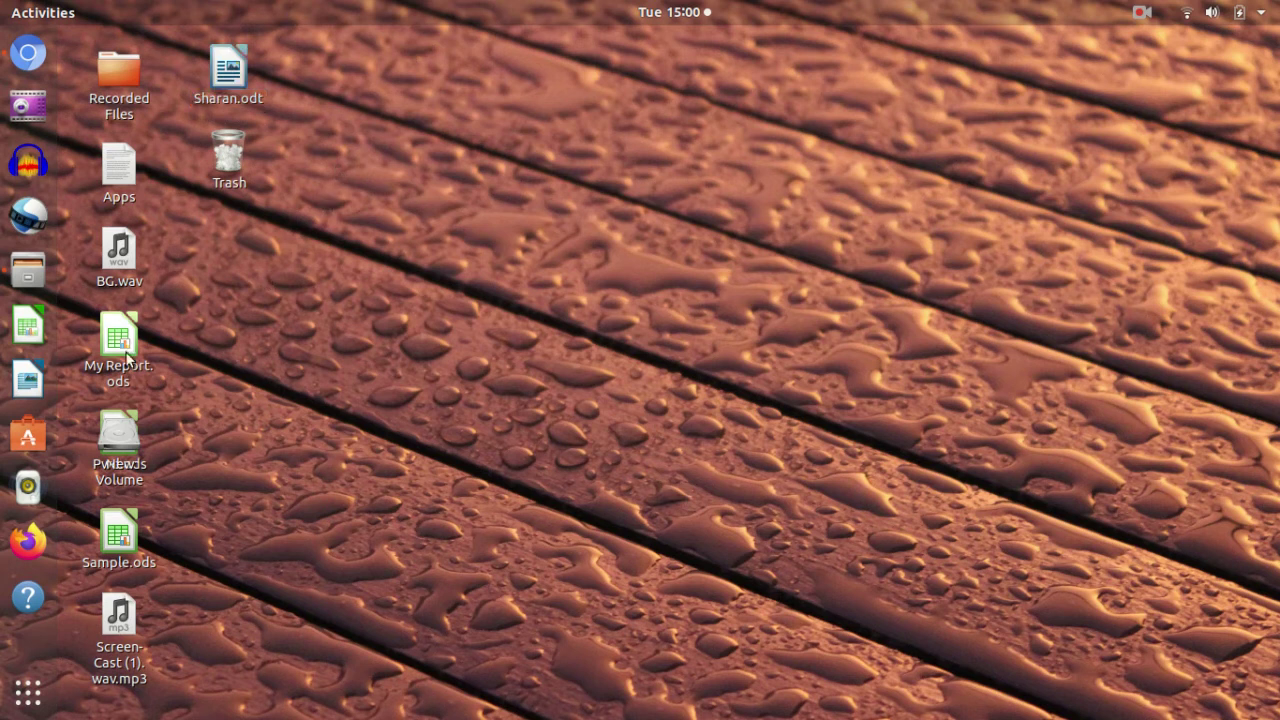
# Step: Search the Downloads folder in Files for 'pwd', then clear the empty search
pyautogui.click(28, 262)
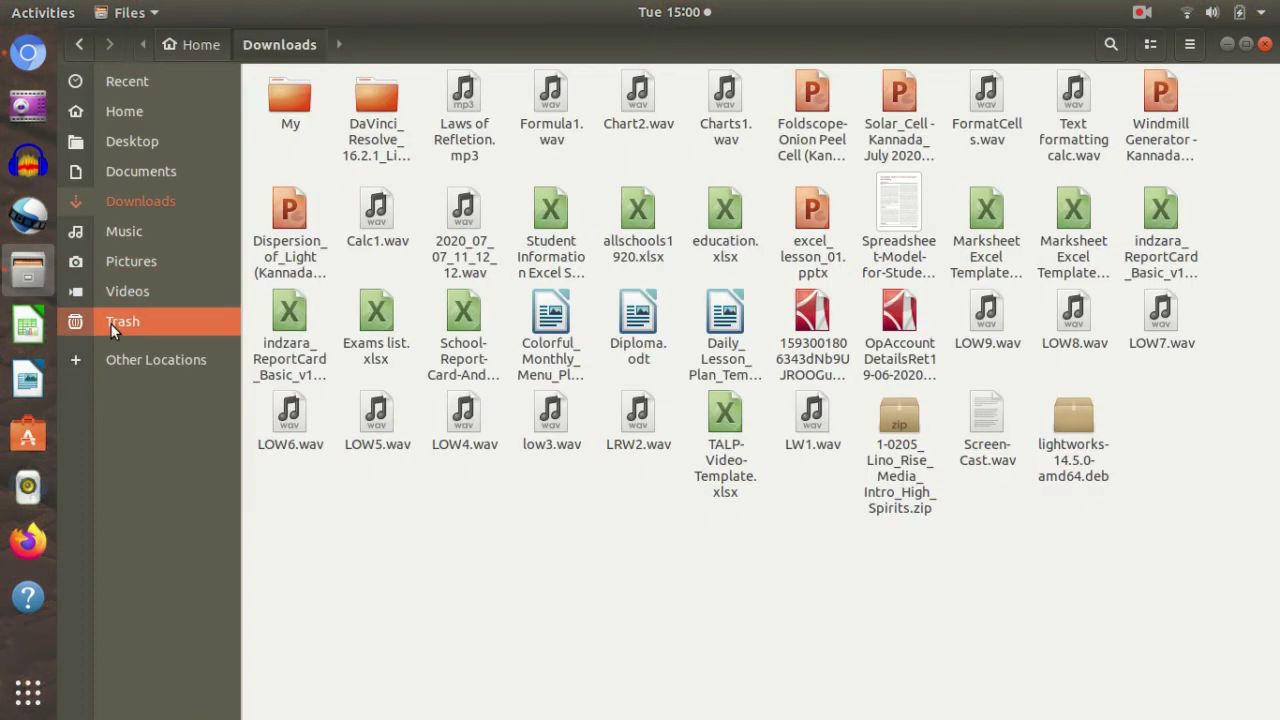
pyautogui.click(140, 368)
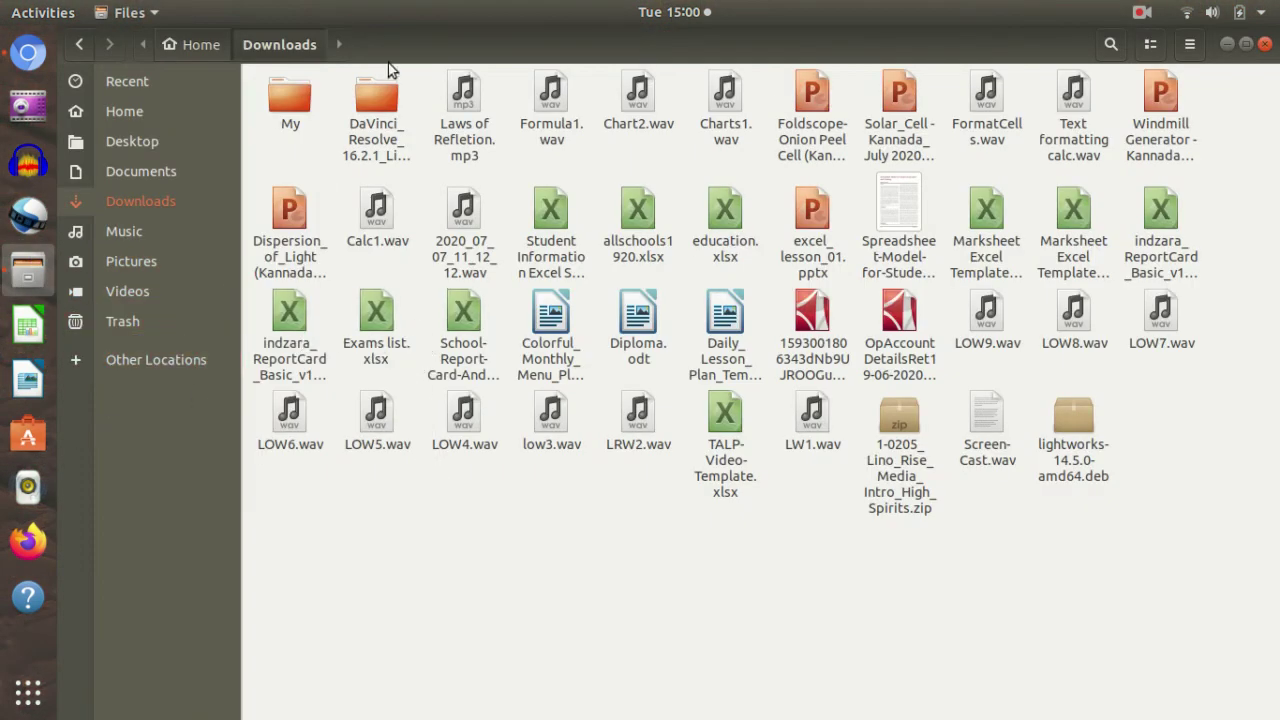
pyautogui.click(1109, 46)
pyautogui.write('p')
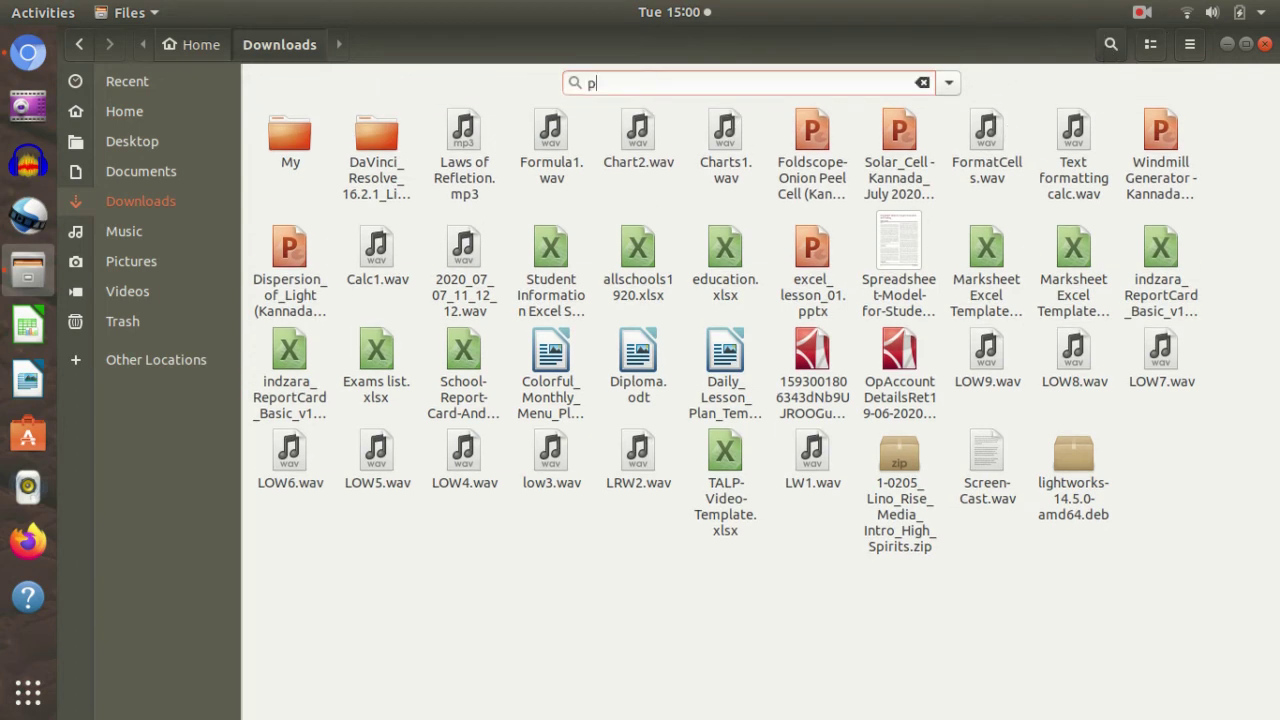
pyautogui.write('wd')
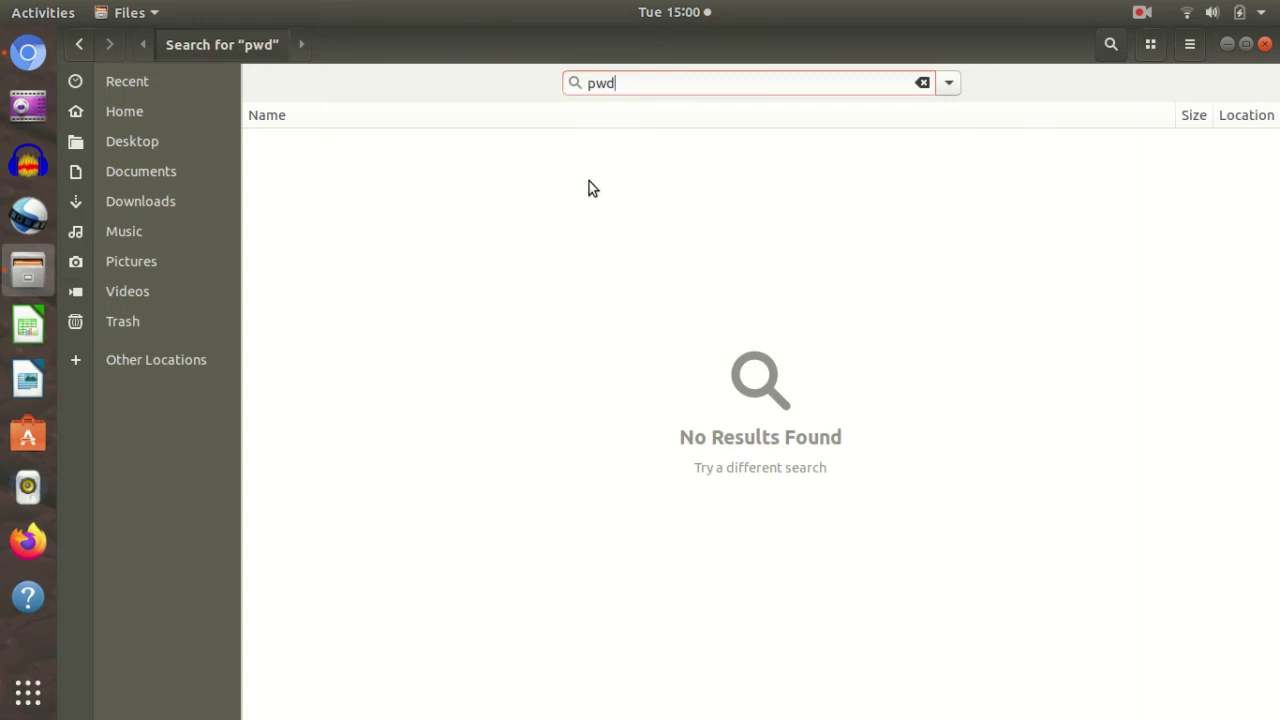
pyautogui.press('BackSpace')
pyautogui.press('BackSpace')
pyautogui.press('BackSpace')
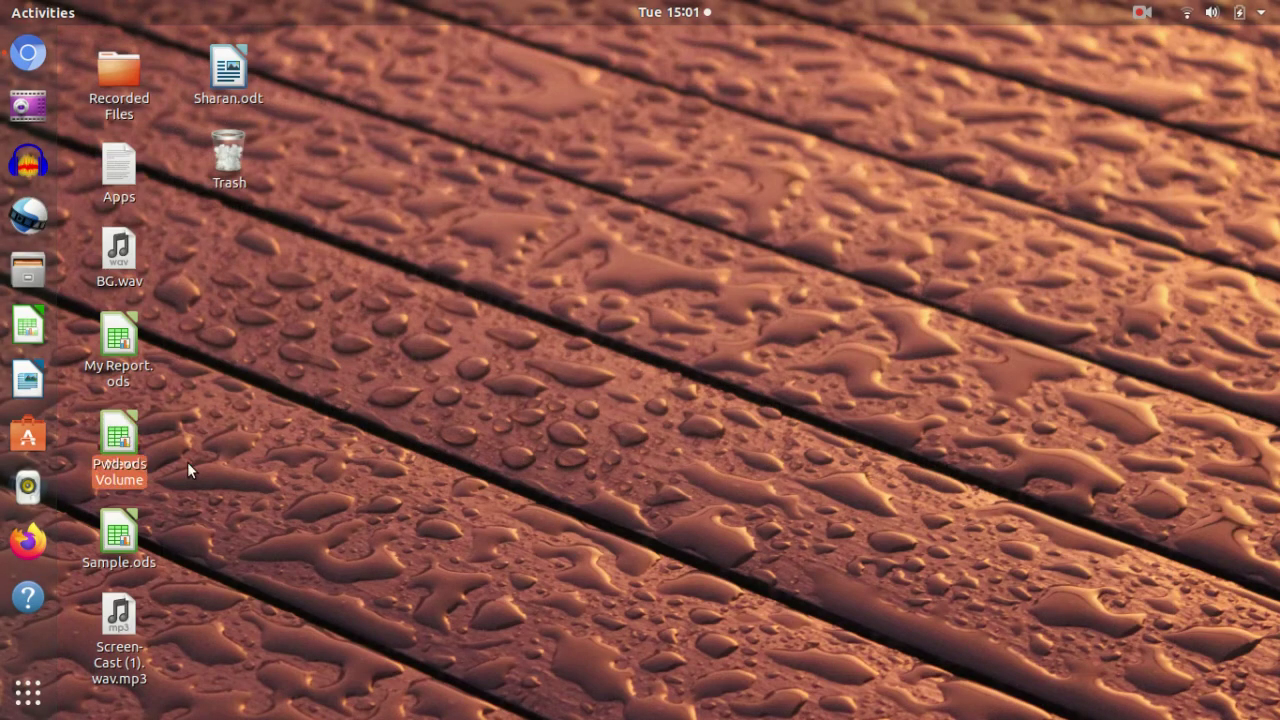
# Step: Move Pwd.ods off the New Volume icon and open it read-only with its open password
pyautogui.moveTo(119, 440)
pyautogui.mouseDown()
pyautogui.moveTo(228, 340)
pyautogui.moveTo(230, 236)
pyautogui.mouseUp()
pyautogui.doubleClick(229, 240)
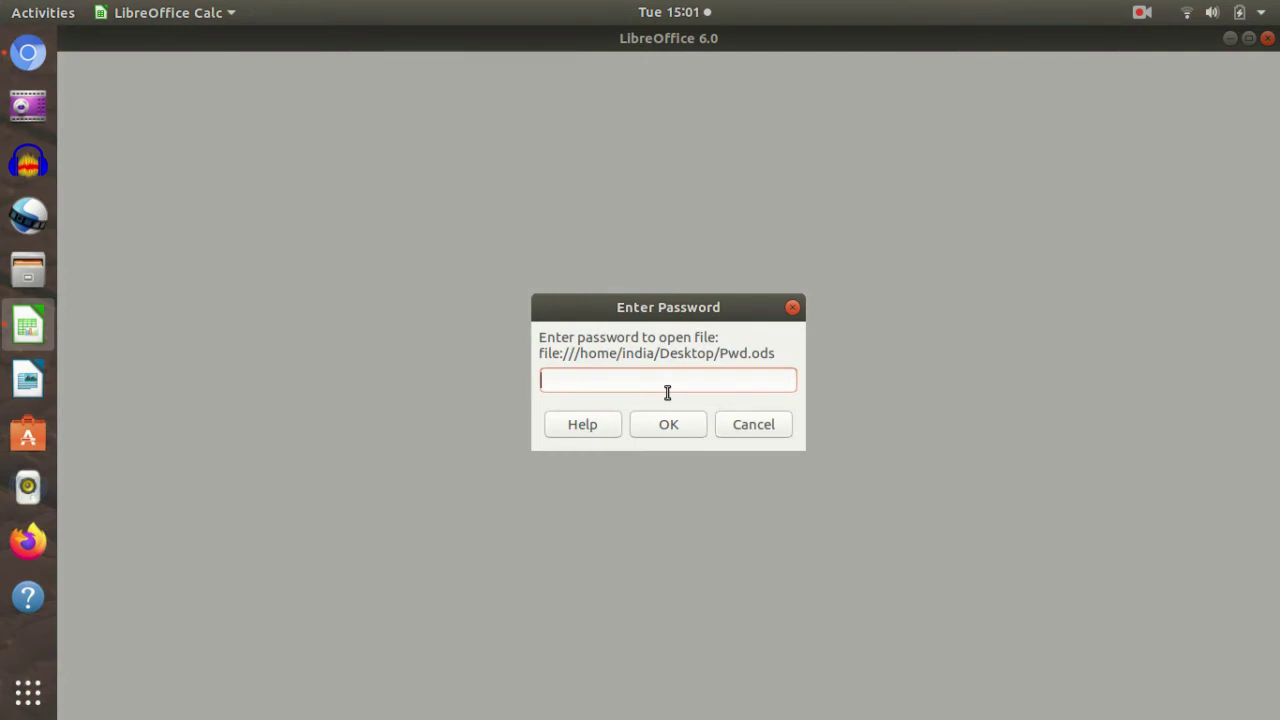
pyautogui.click(679, 423)
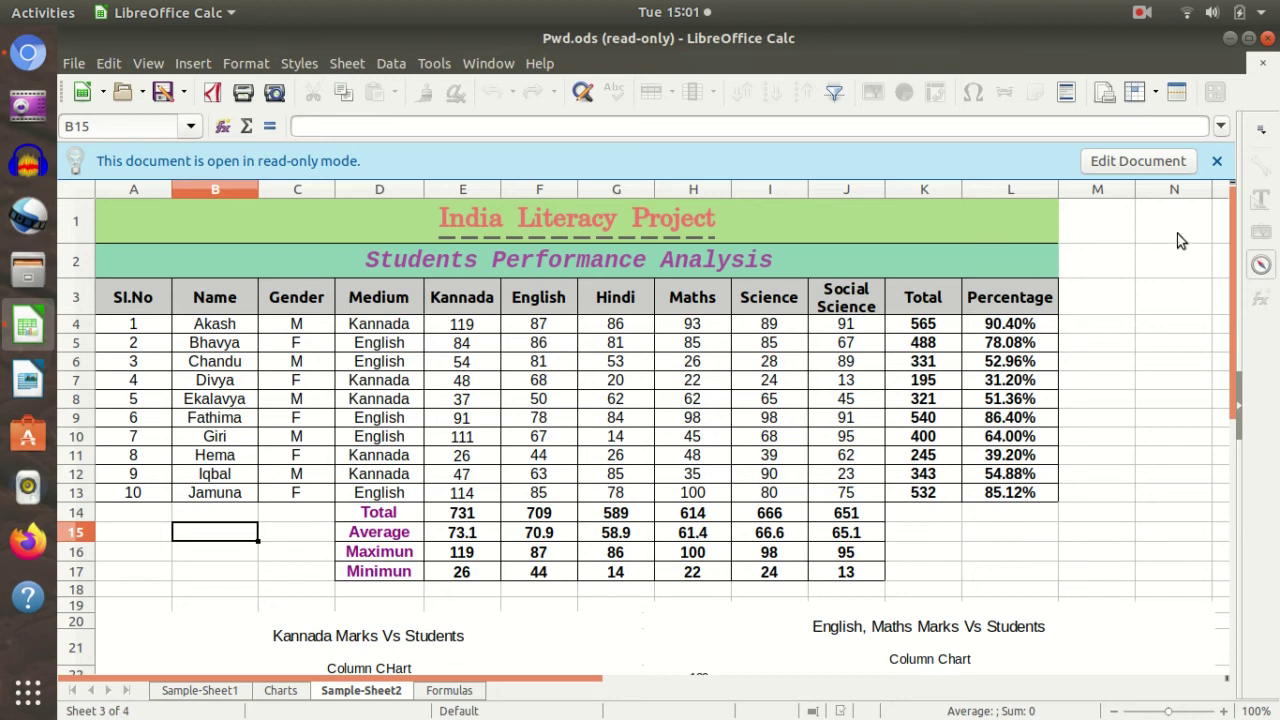
# Step: Switch Pwd.ods to editing by entering its modify password
pyautogui.click(1160, 163)
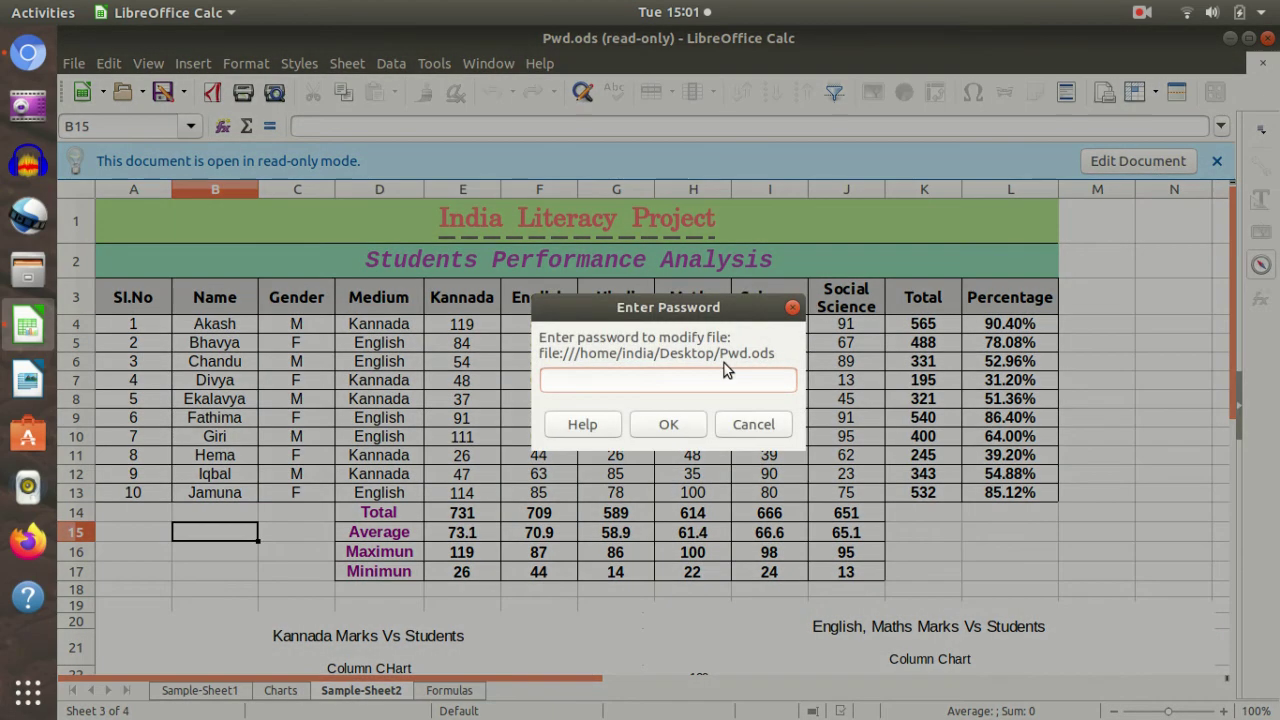
pyautogui.click(677, 436)
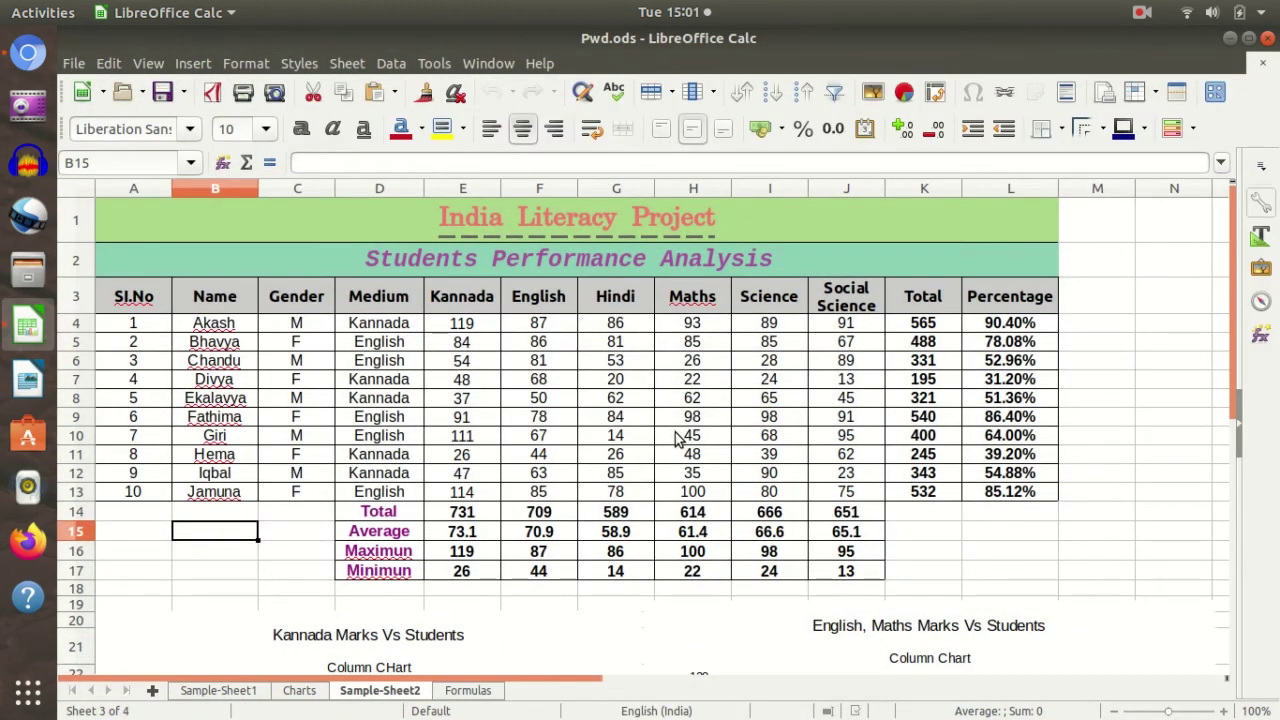
# Step: Review the charts below the marks table, then quit Calc with Ctrl+Q
pyautogui.scroll(-1, 677, 437)
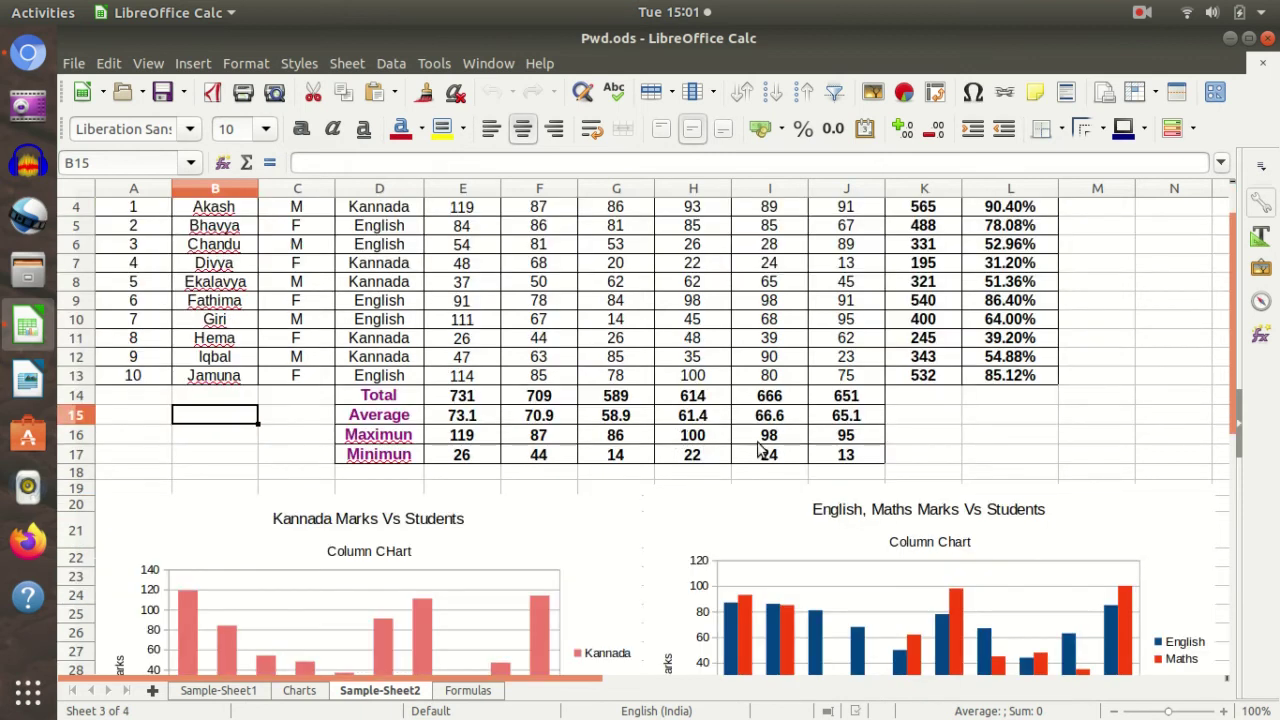
pyautogui.scroll(-2, 760, 450)
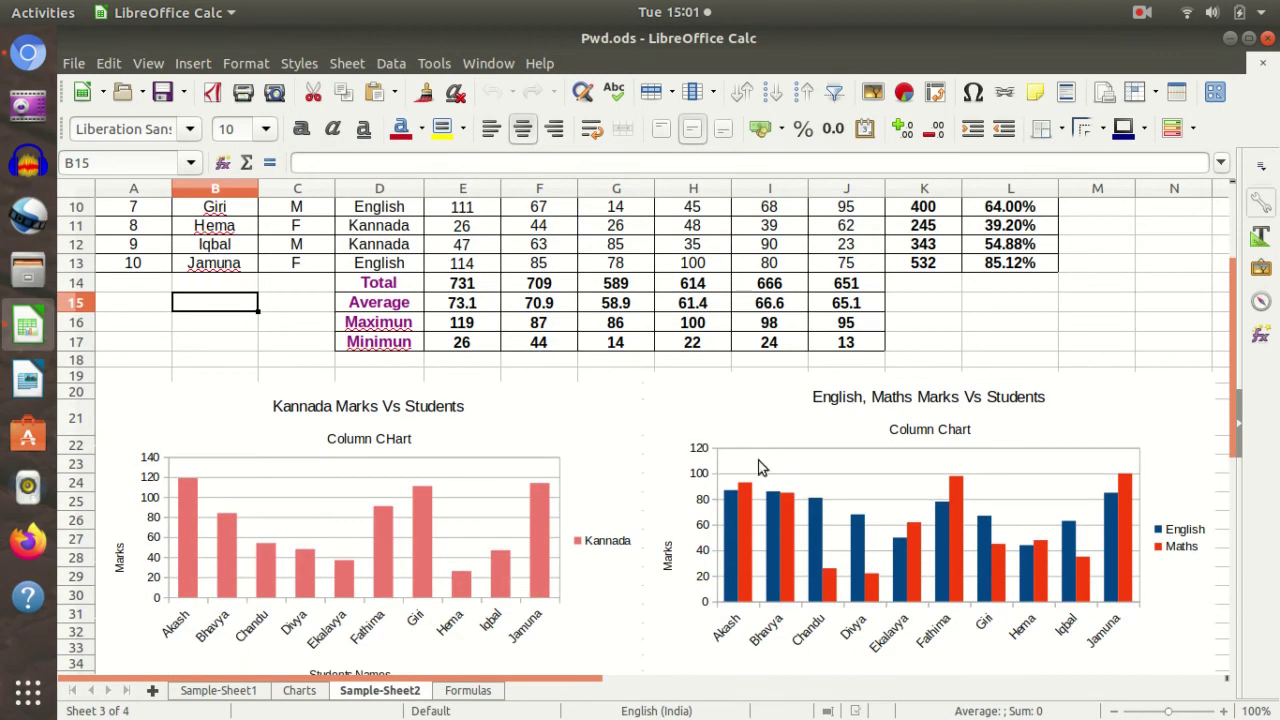
pyautogui.scroll(3, 735, 468)
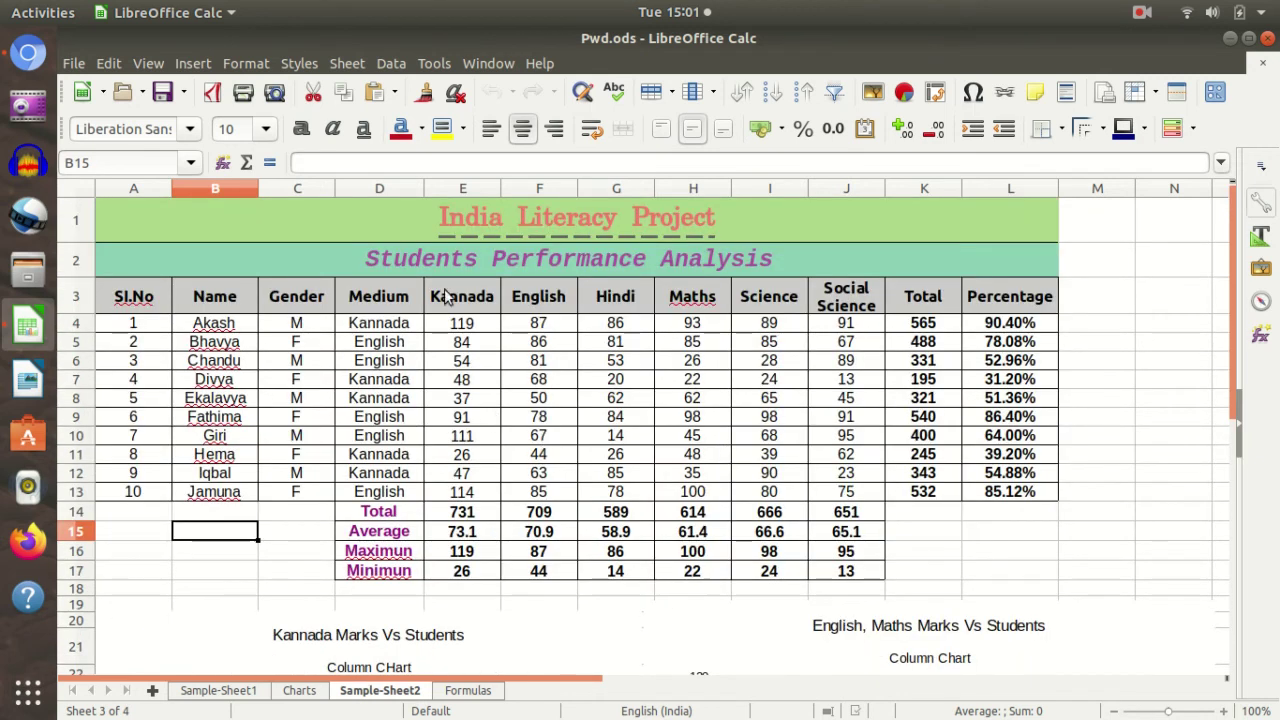
pyautogui.hotkey('ctrl', 'q')
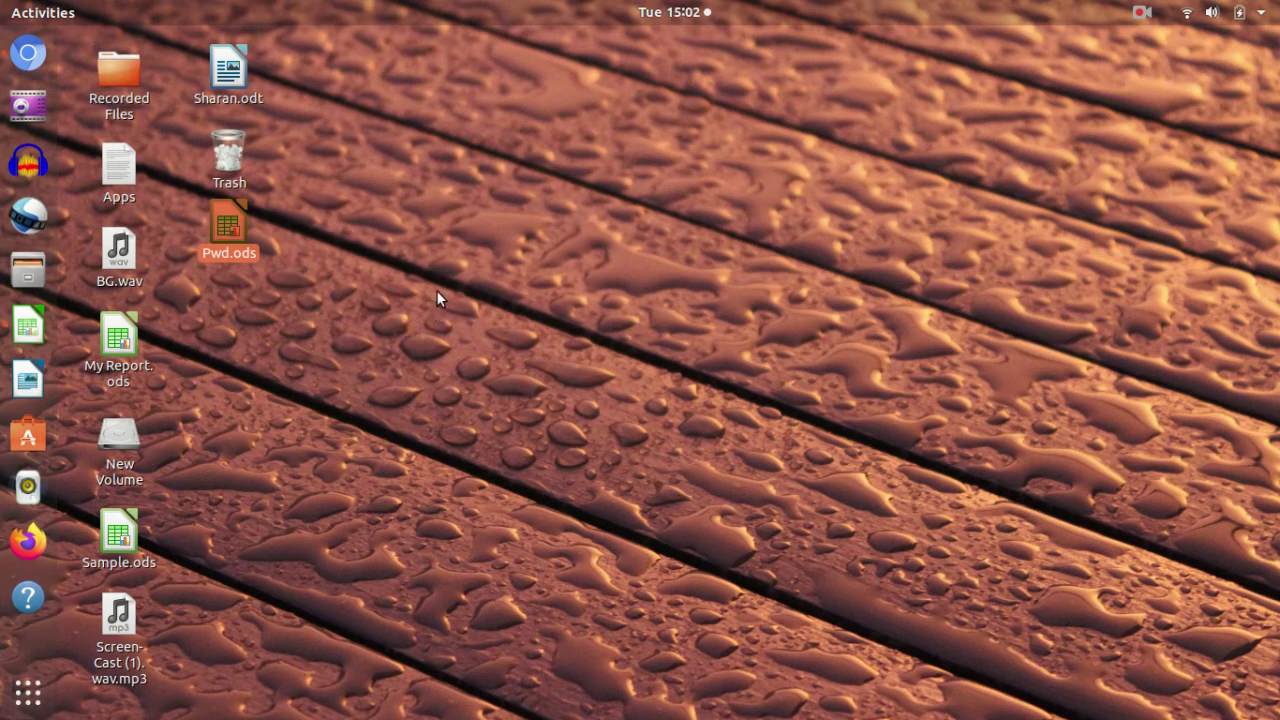
# Step: Bring up Chromium and scroll through the India Literacy Project YouTube channel page and back to the banner
pyautogui.click(28, 52)
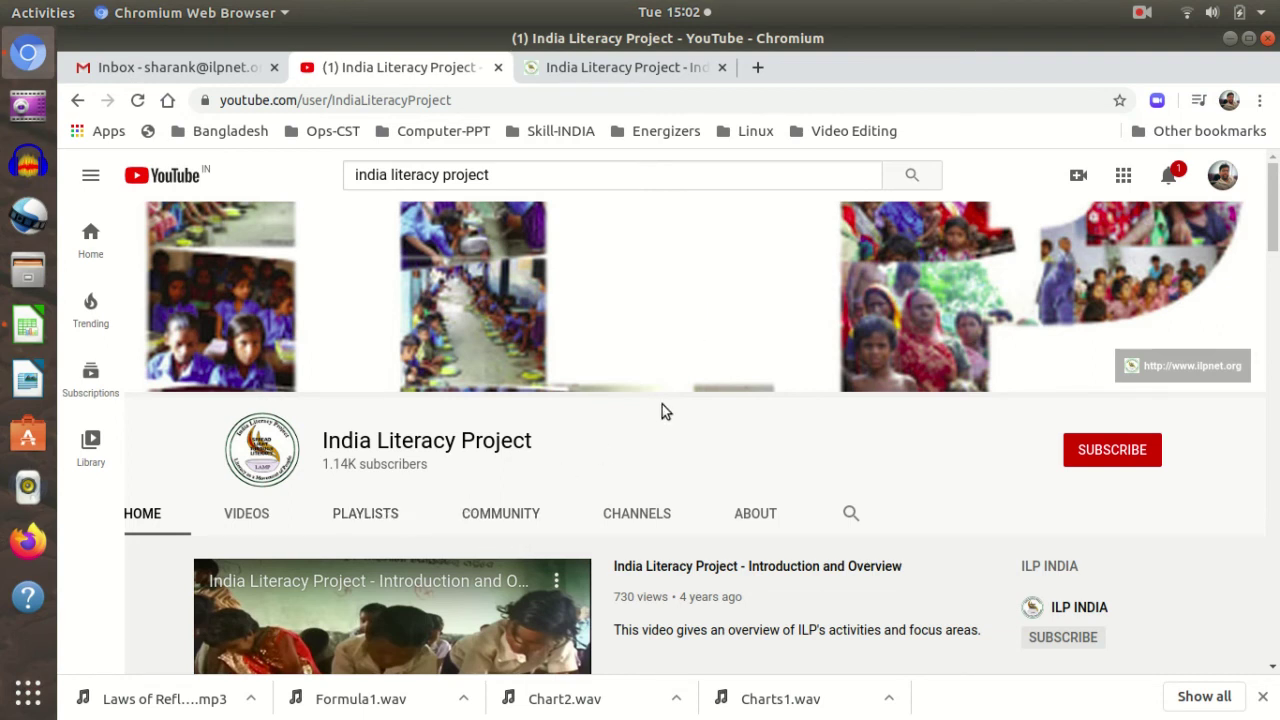
pyautogui.scroll(-4, 671, 372)
pyautogui.scroll(-6, 671, 372)
pyautogui.scroll(3, 672, 372)
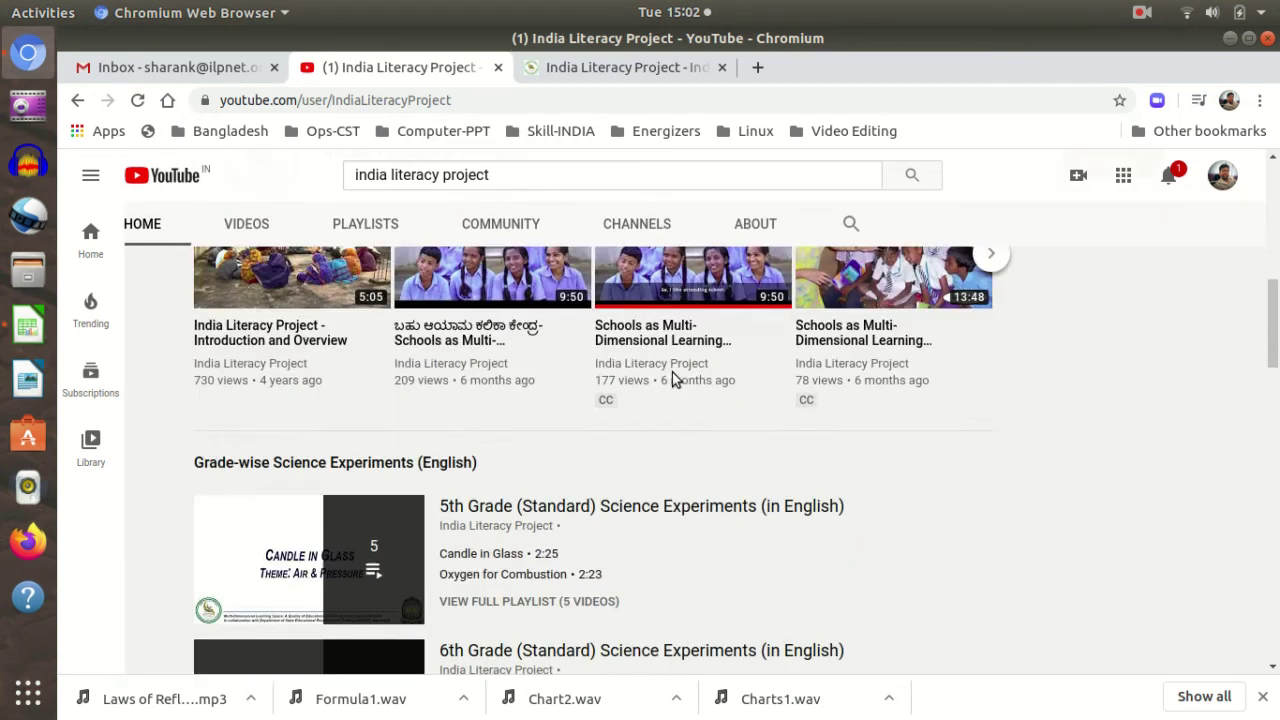
pyautogui.scroll(3, 672, 372)
pyautogui.scroll(3, 672, 372)
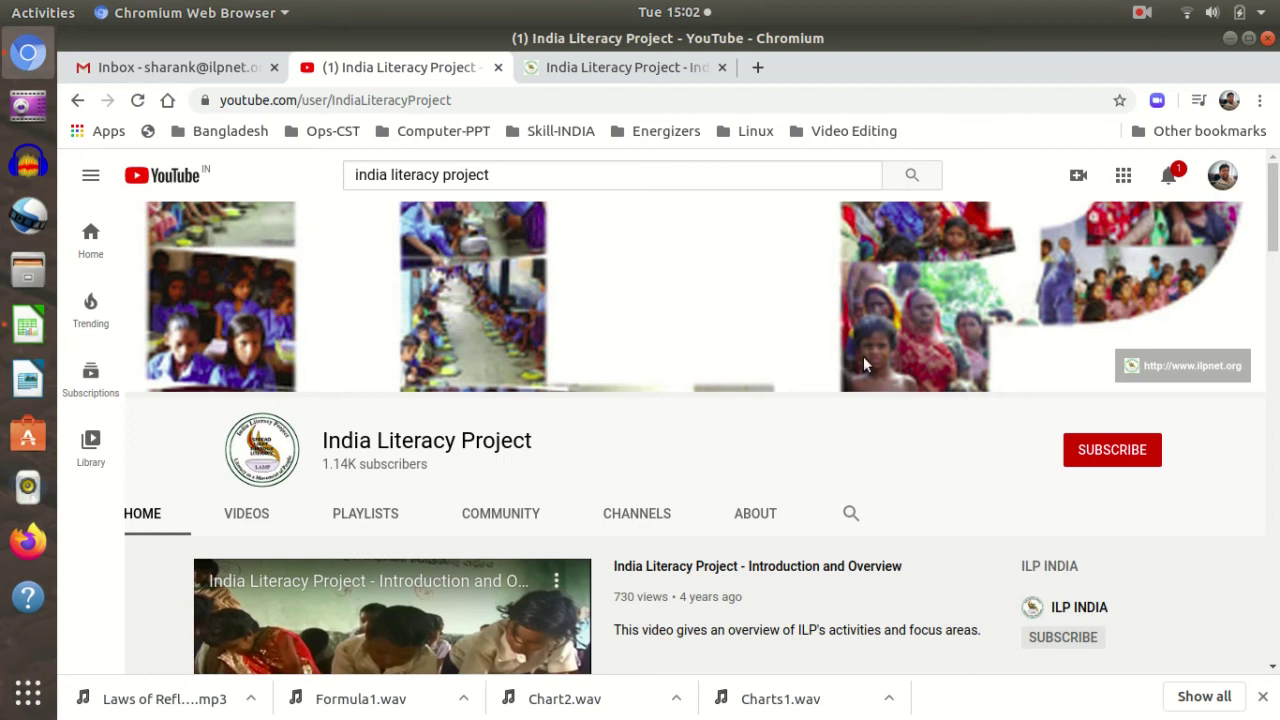
# Step: Subscribe to the India Literacy Project channel with notifications set to All, then scroll the page
pyautogui.click(1103, 458)
pyautogui.click(1145, 451)
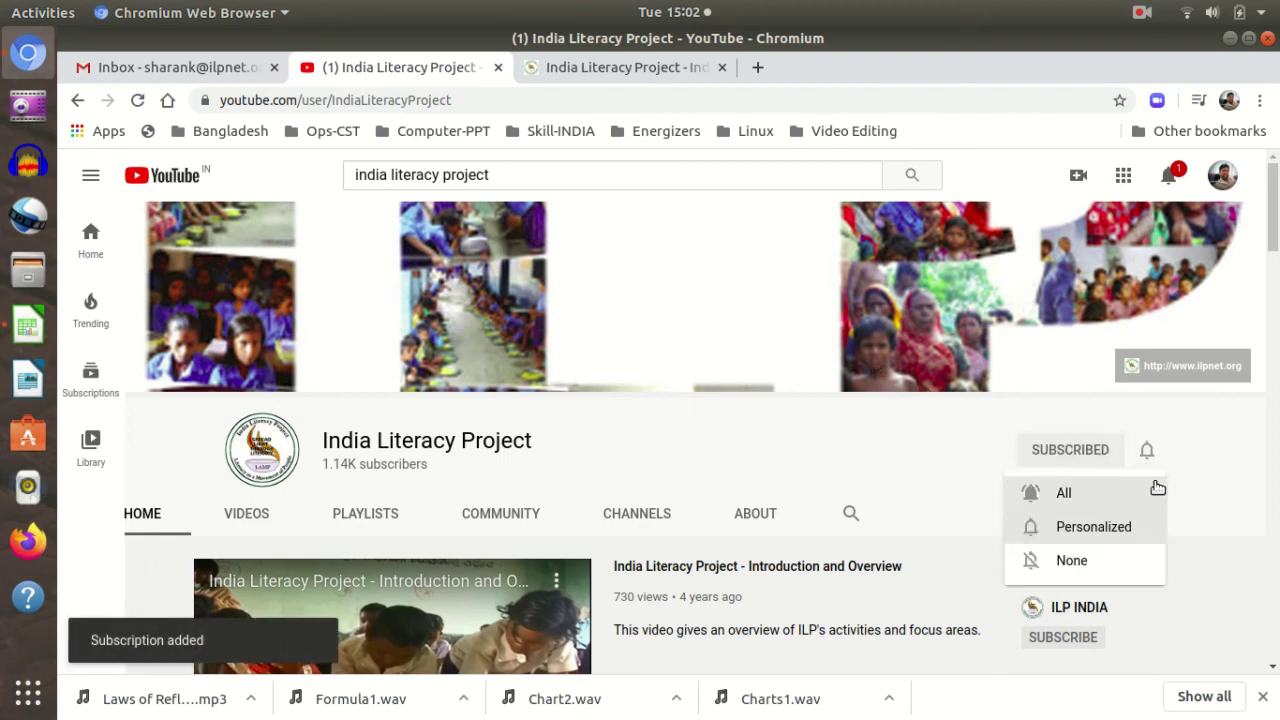
pyautogui.click(1093, 492)
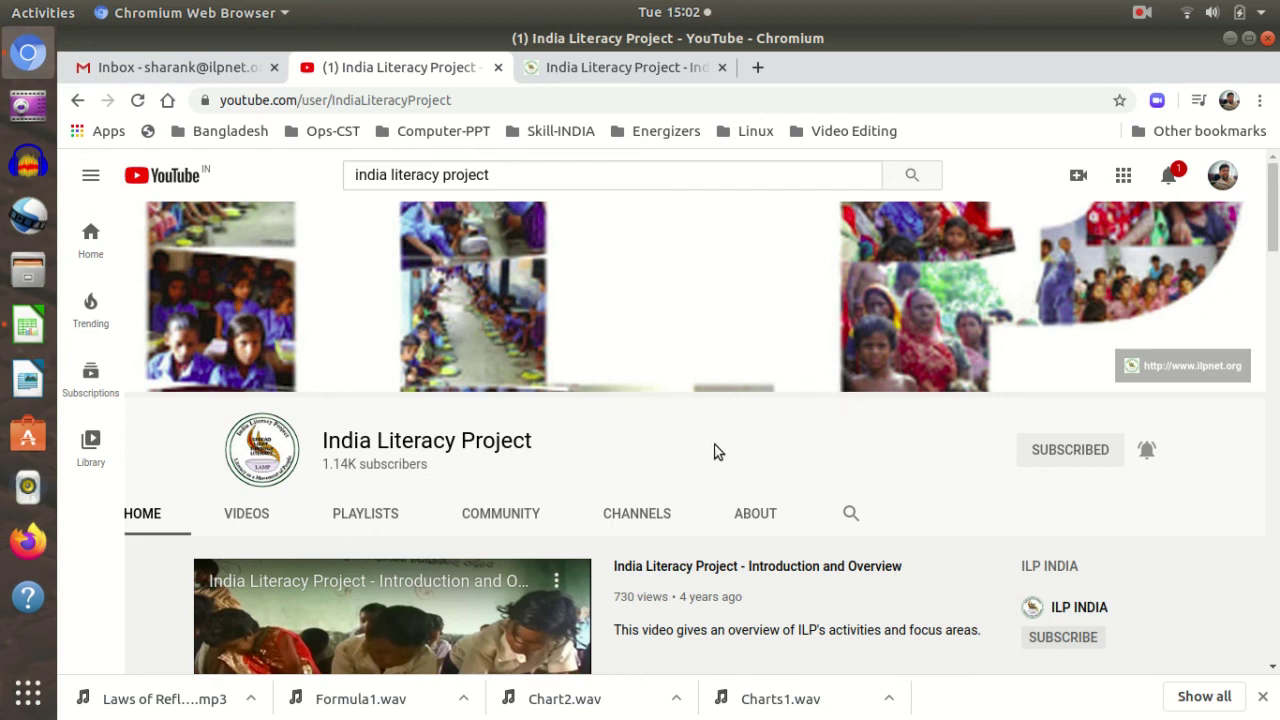
pyautogui.scroll(-3, 714, 450)
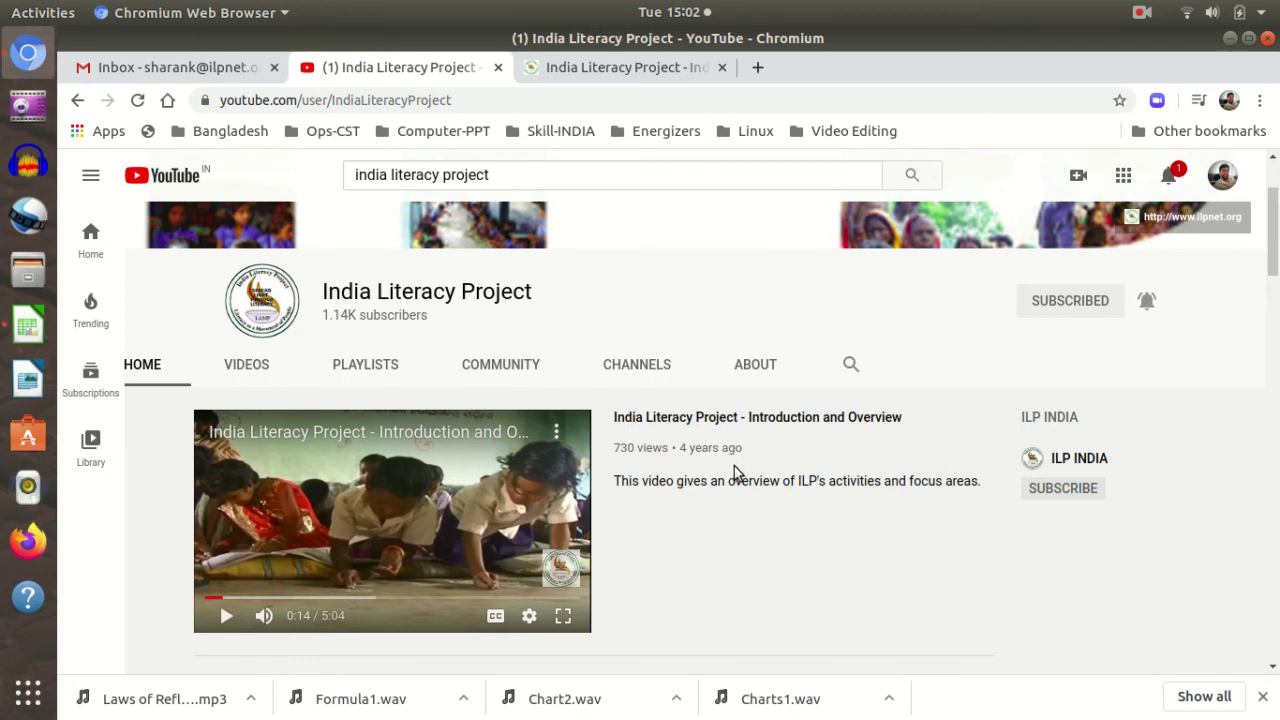
pyautogui.scroll(3, 711, 479)
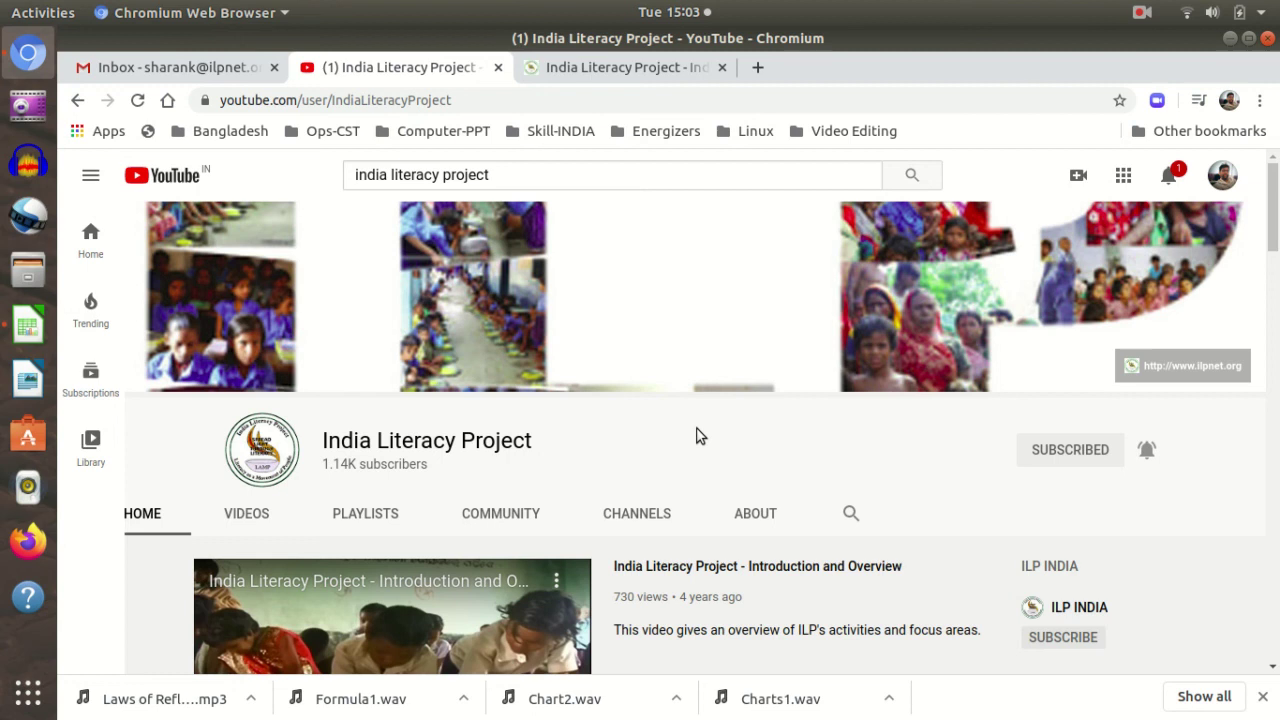
pyautogui.click(617, 66)
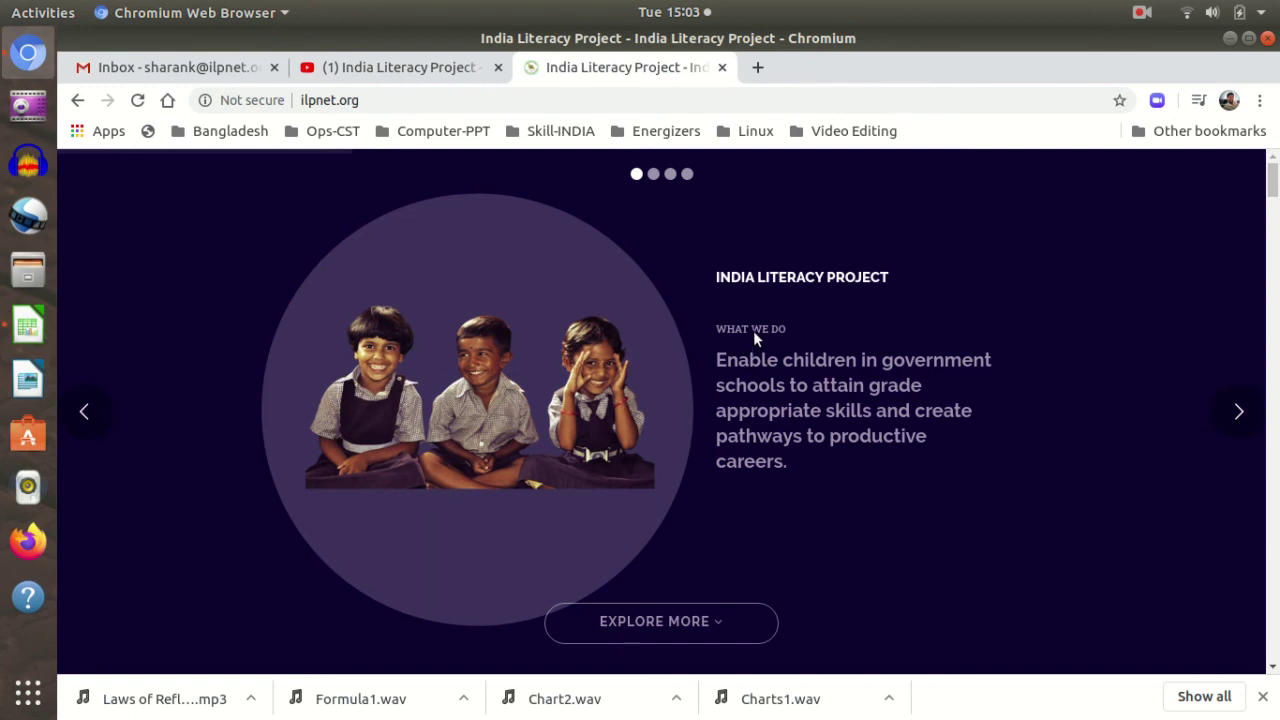
pyautogui.scroll(-10, 760, 335)
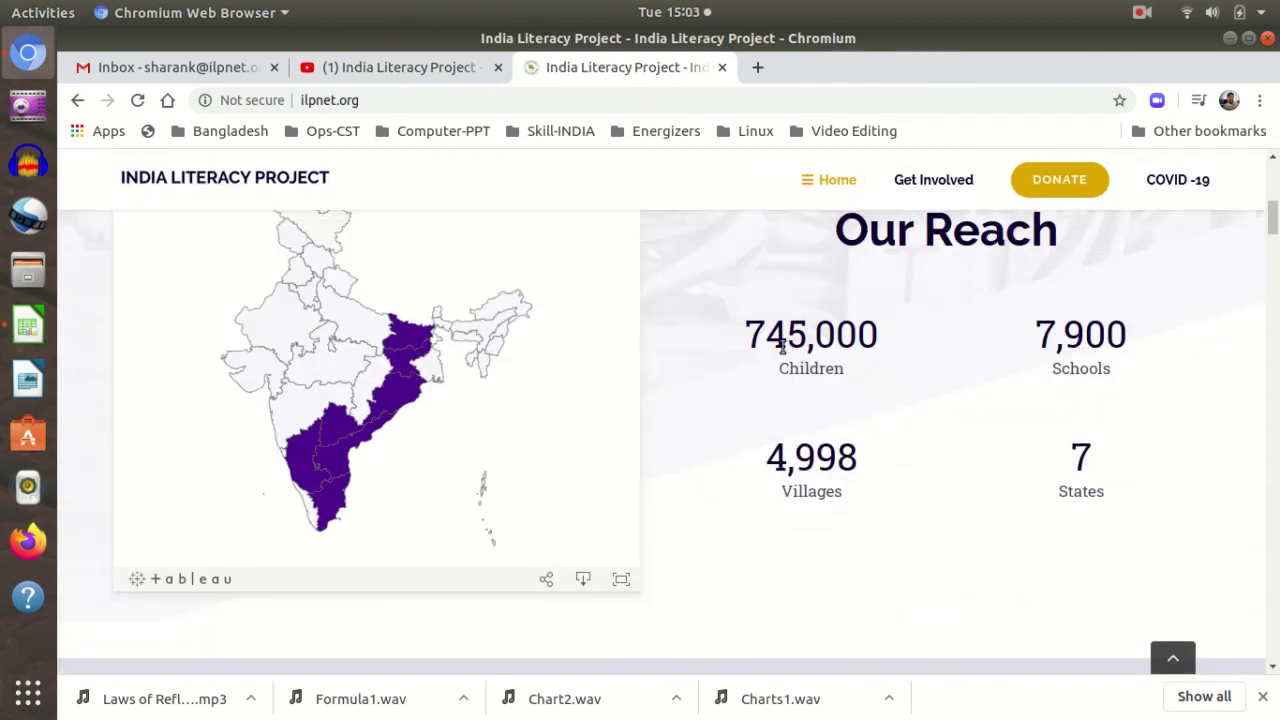
pyautogui.scroll(5, 777, 345)
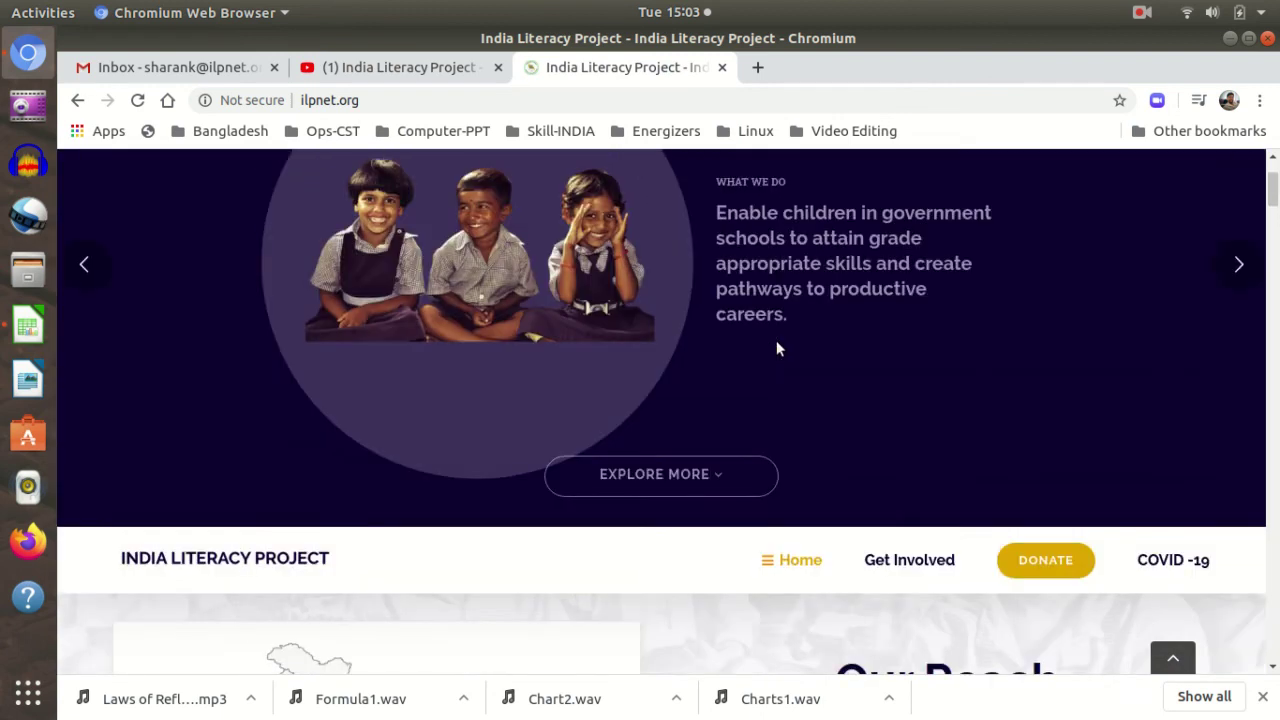
pyautogui.scroll(-3, 777, 345)
pyautogui.scroll(-4, 778, 347)
pyautogui.scroll(-3, 778, 347)
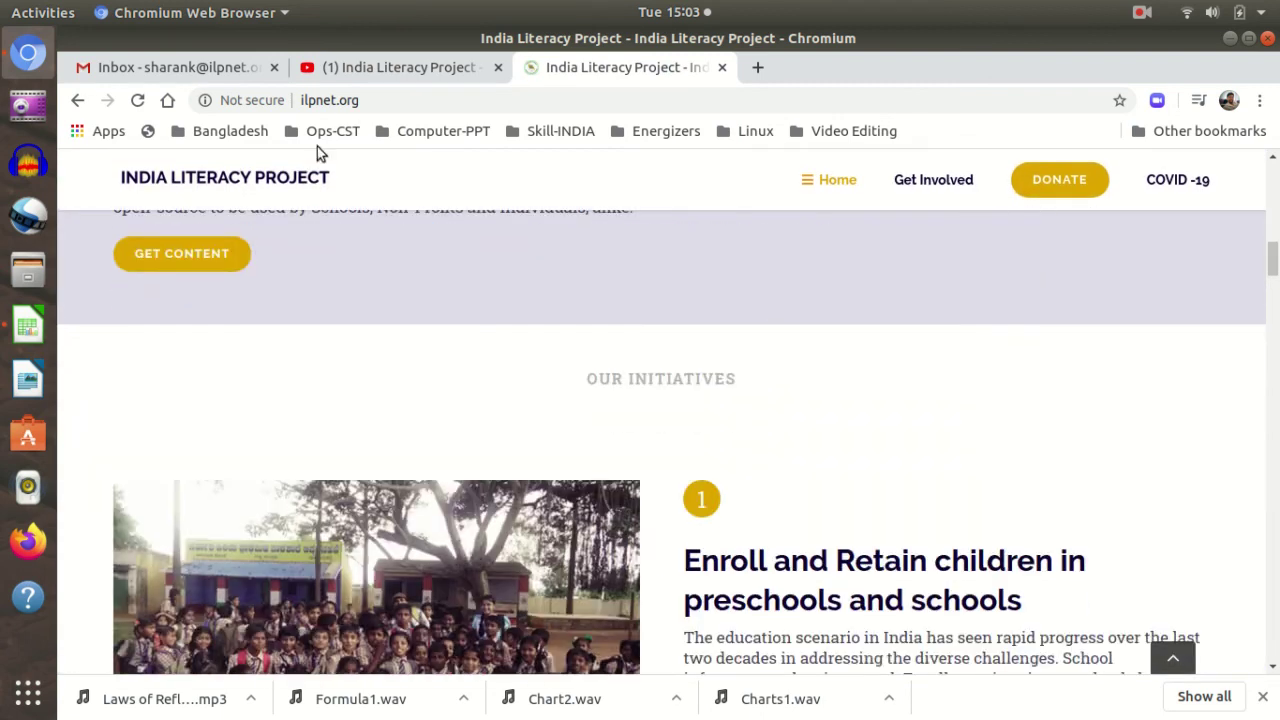
pyautogui.click(414, 68)
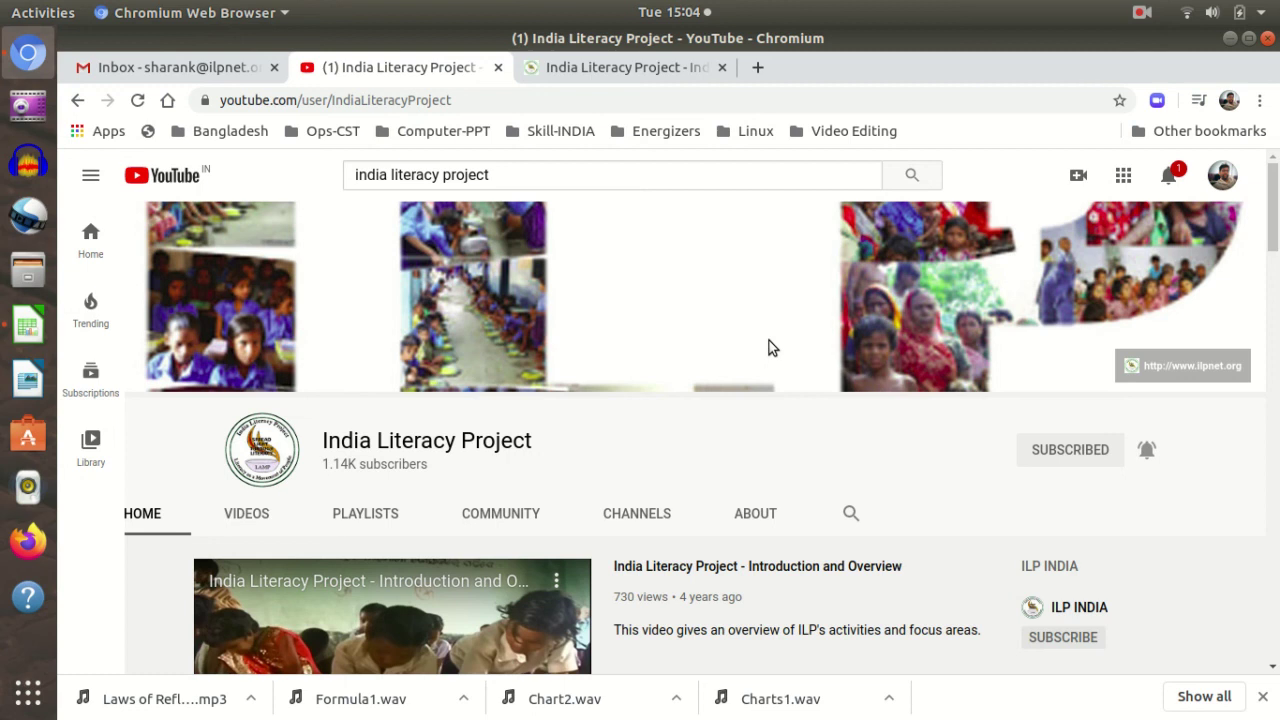
# Step: Dismiss the browser to show the desktop with the Pwd.ods and Sample.ods icons
pyautogui.press('super+d')
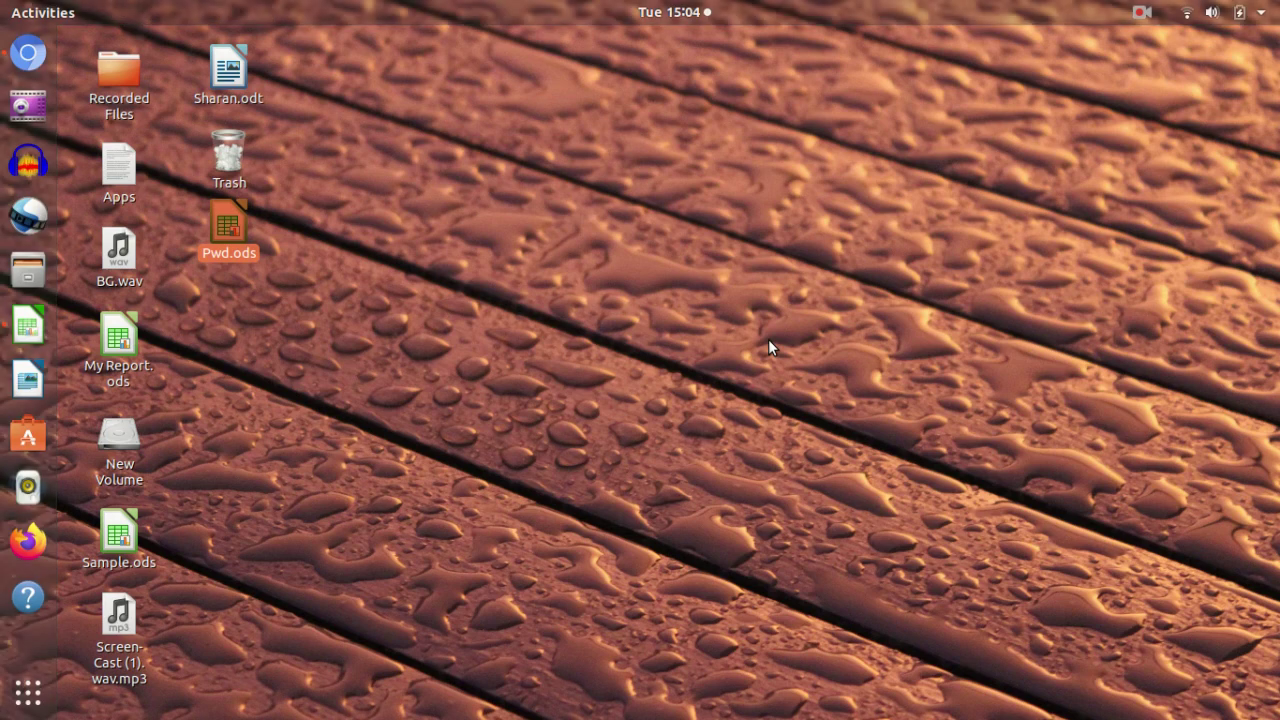